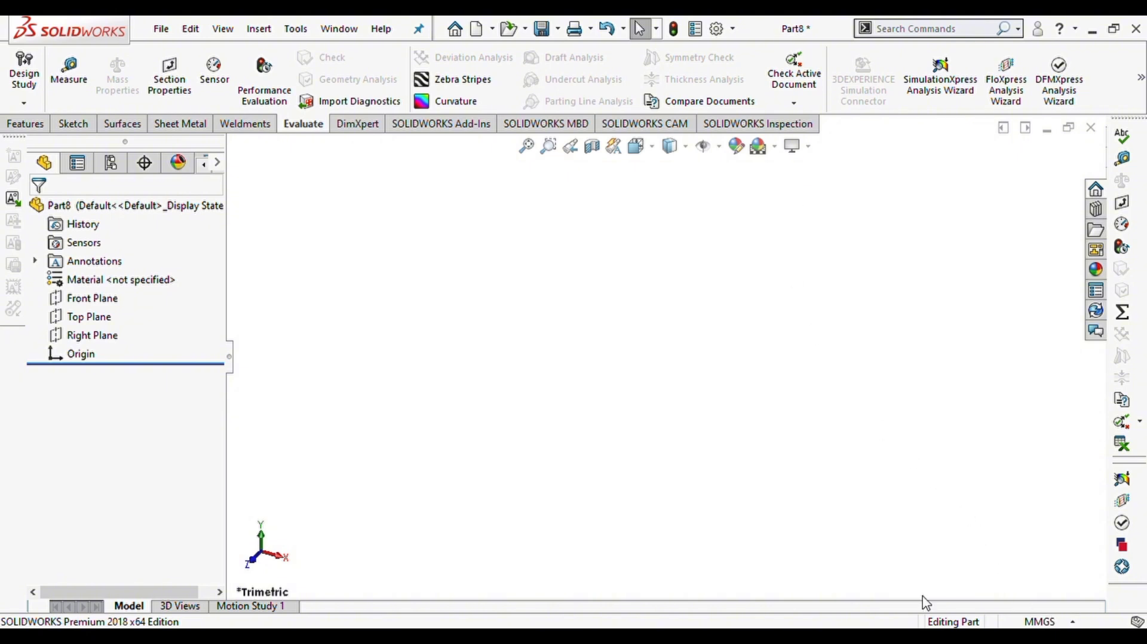
Start a sketch on the Right Plane and draw a center rectangle about 201 by 44 mm centred on the origin.
click(110, 335)
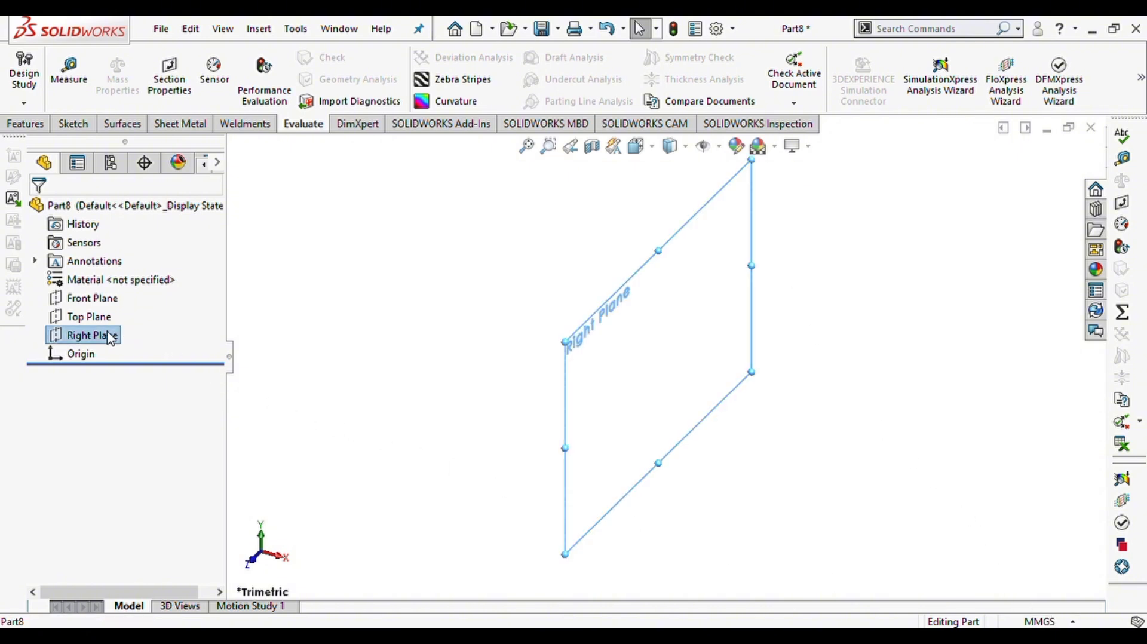
click(124, 317)
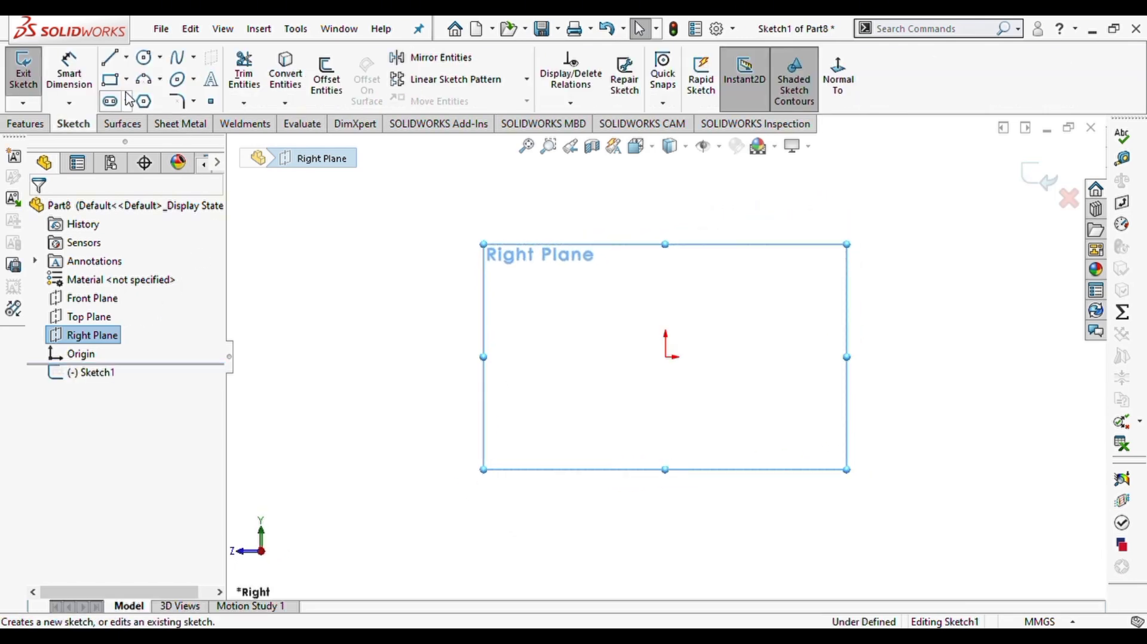
click(110, 79)
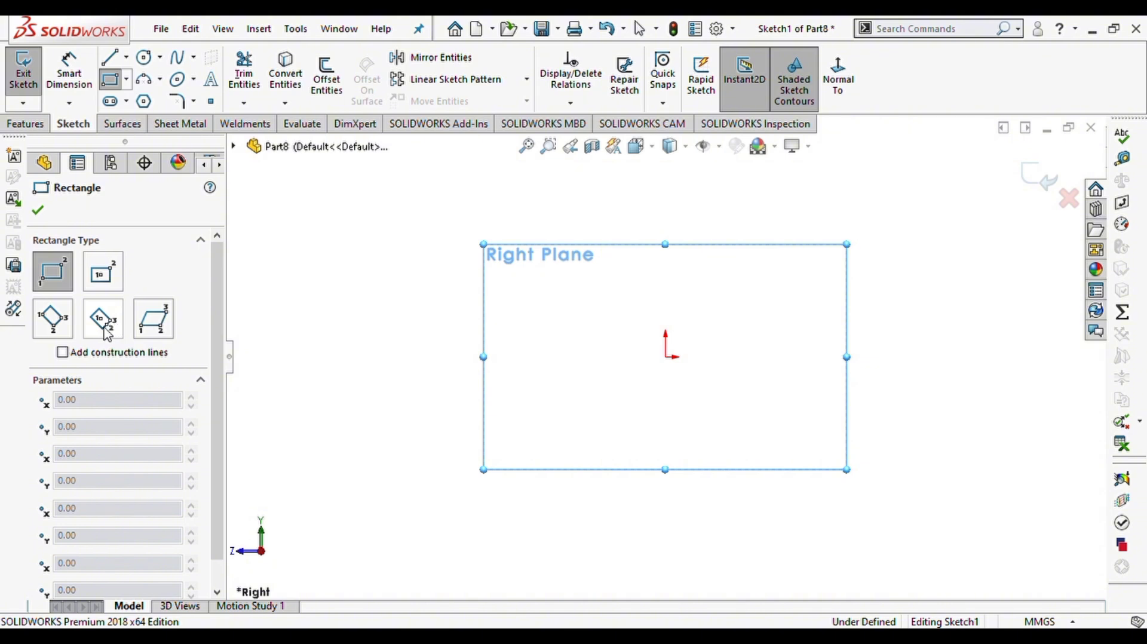
click(103, 275)
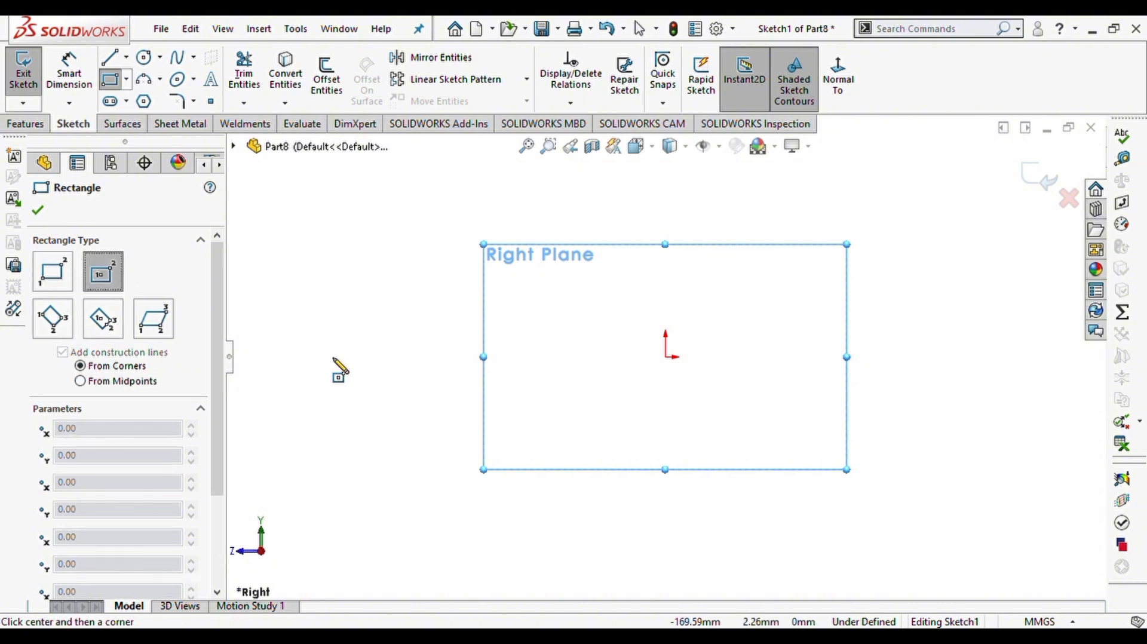
click(665, 357)
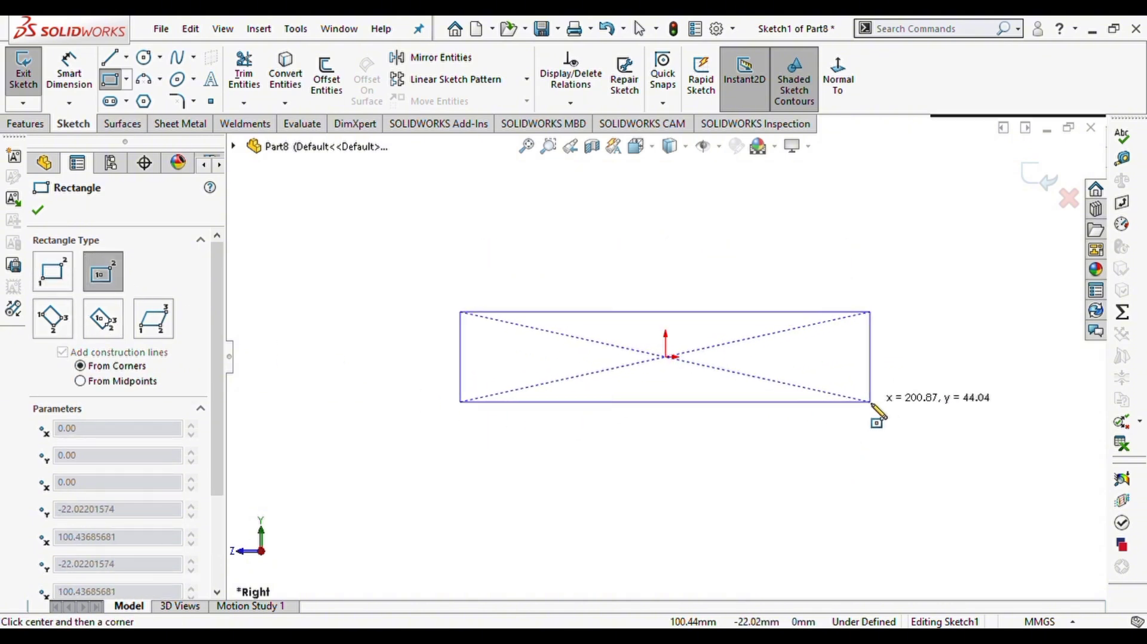
click(870, 401)
Dimension the rectangle to a height of 40 mm and a width of 200 mm.
right_drag(918, 471, 910, 376)
click(871, 390)
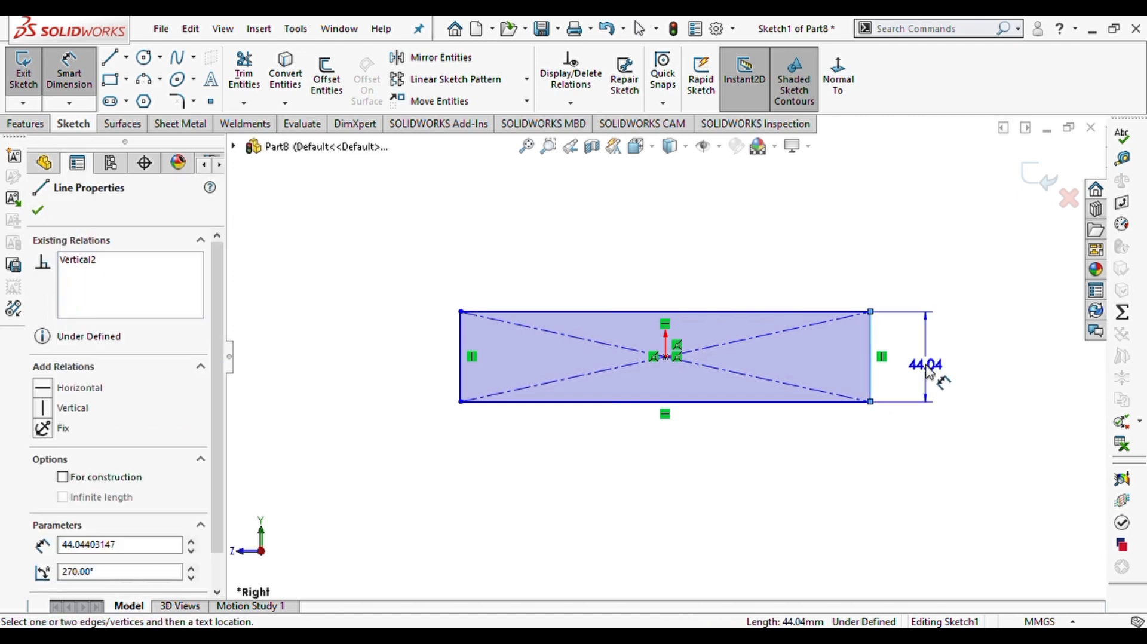
click(930, 371)
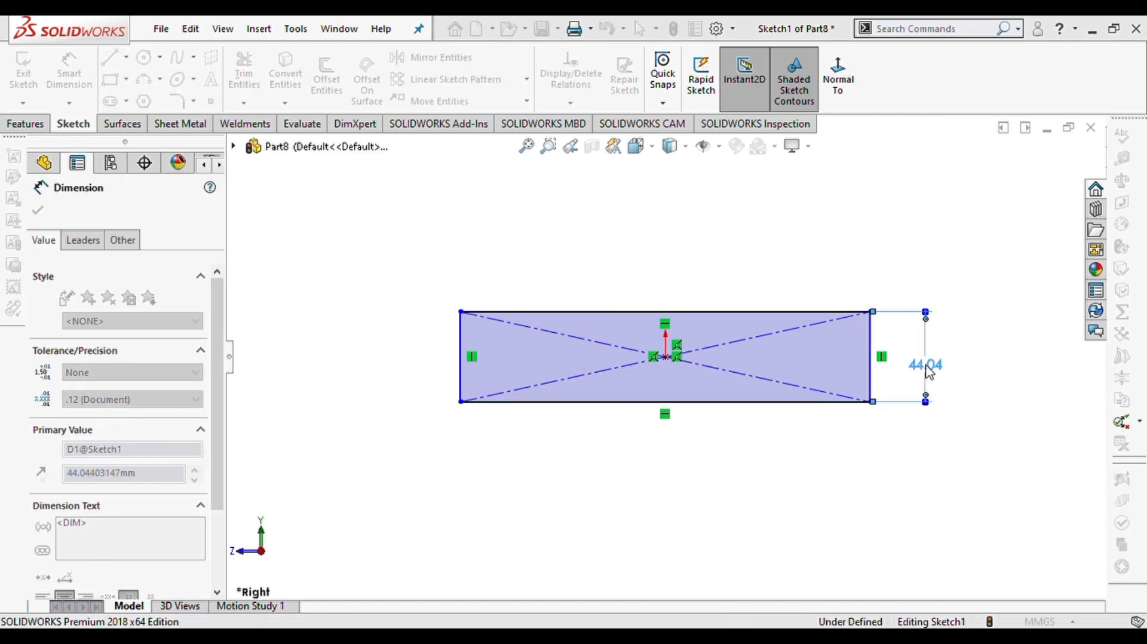
text(40)
key(Return)
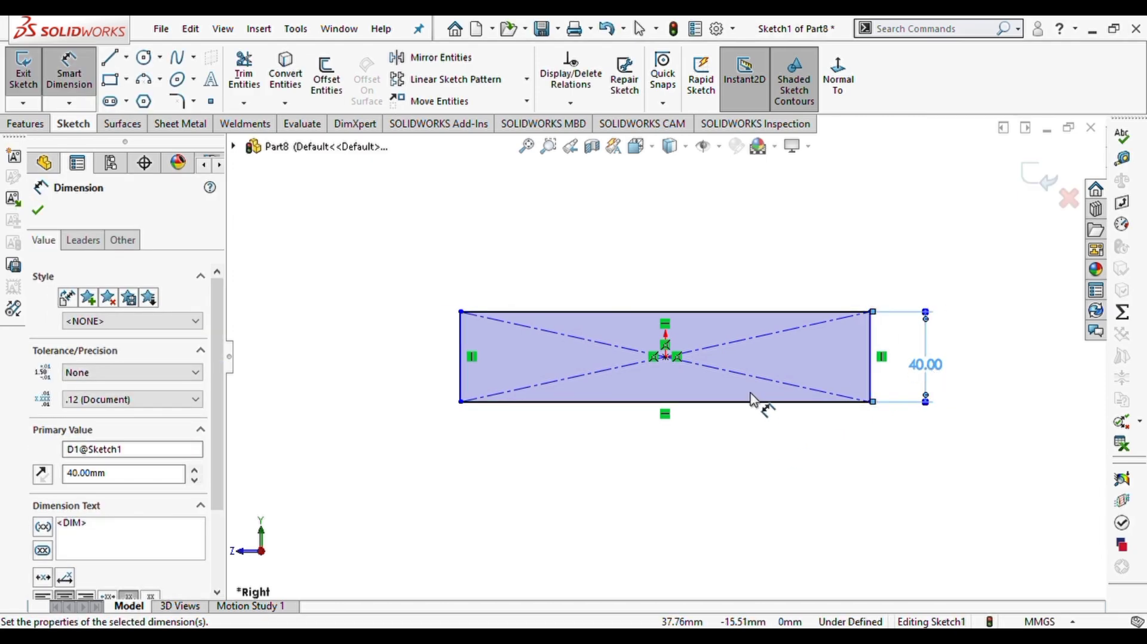
click(760, 402)
click(681, 436)
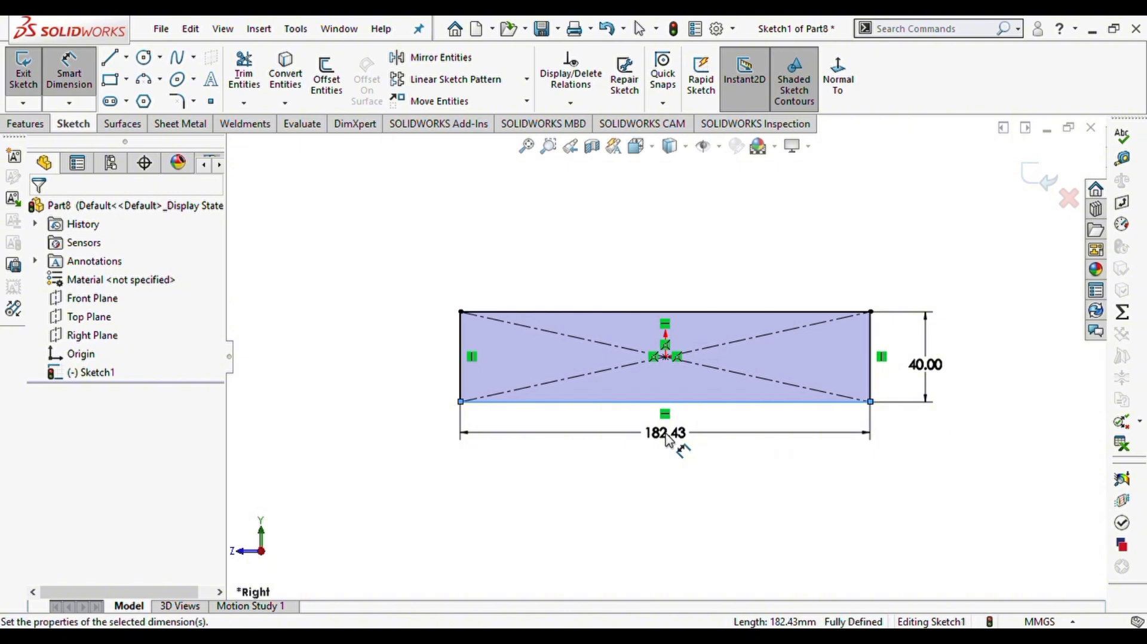
text(200)
key(Return)
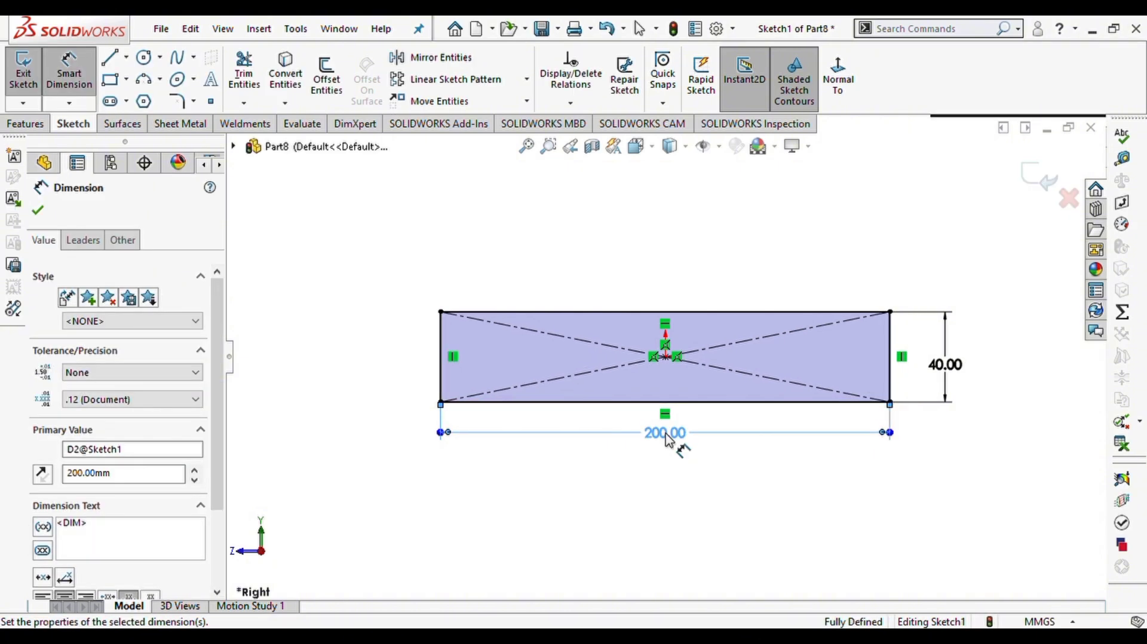
Extrude the rectangle as a boss with the Mid Plane end condition and a depth of 100 mm.
click(25, 124)
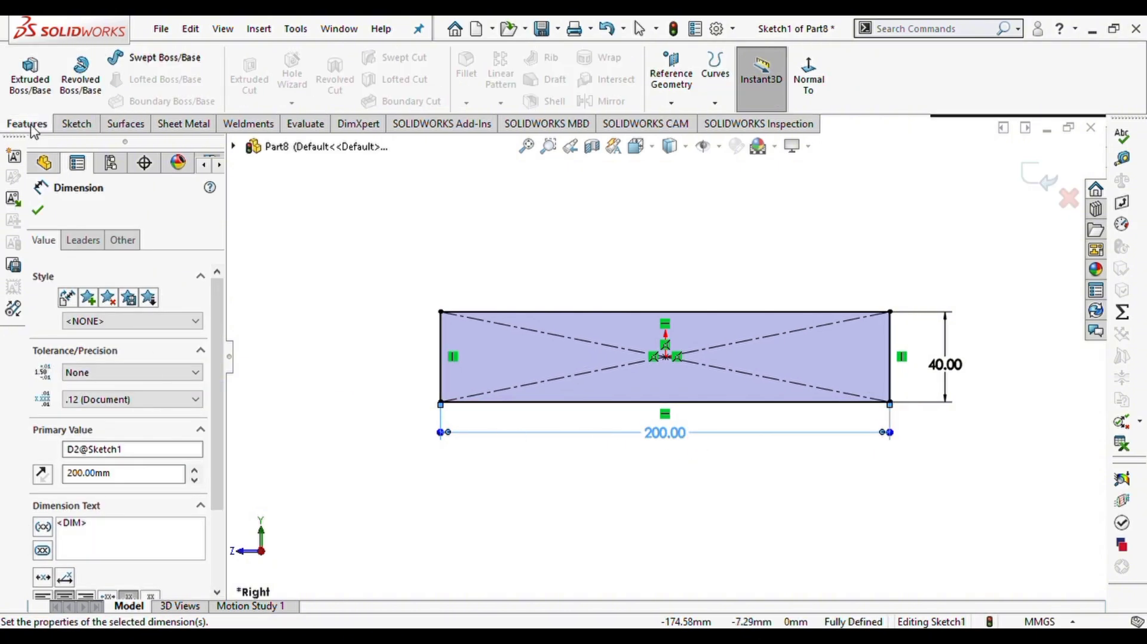
click(30, 78)
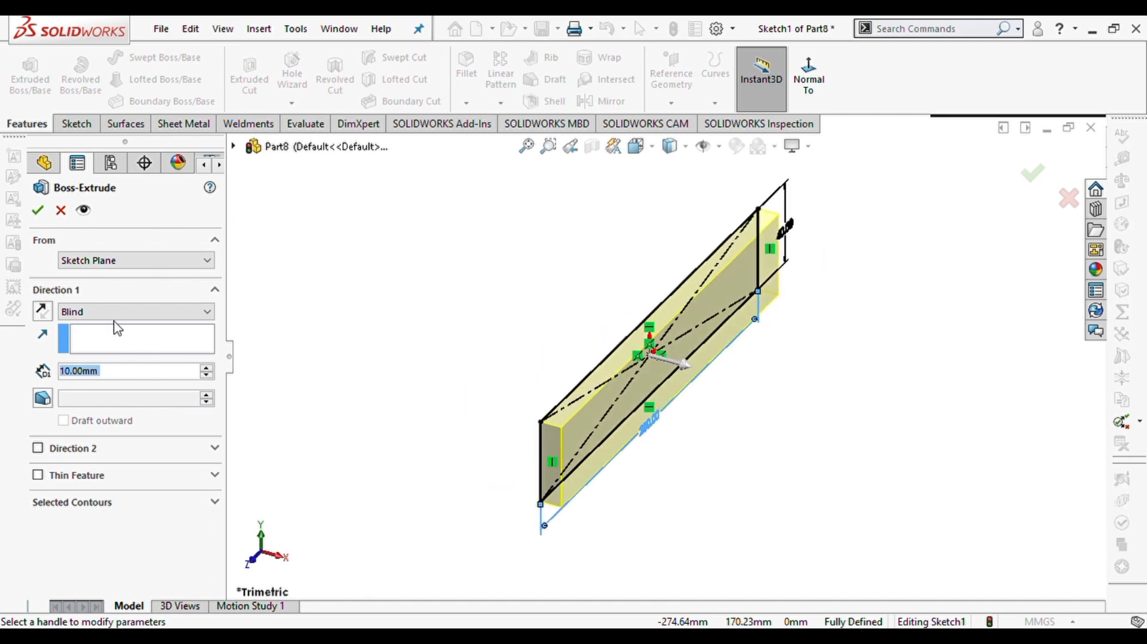
click(89, 382)
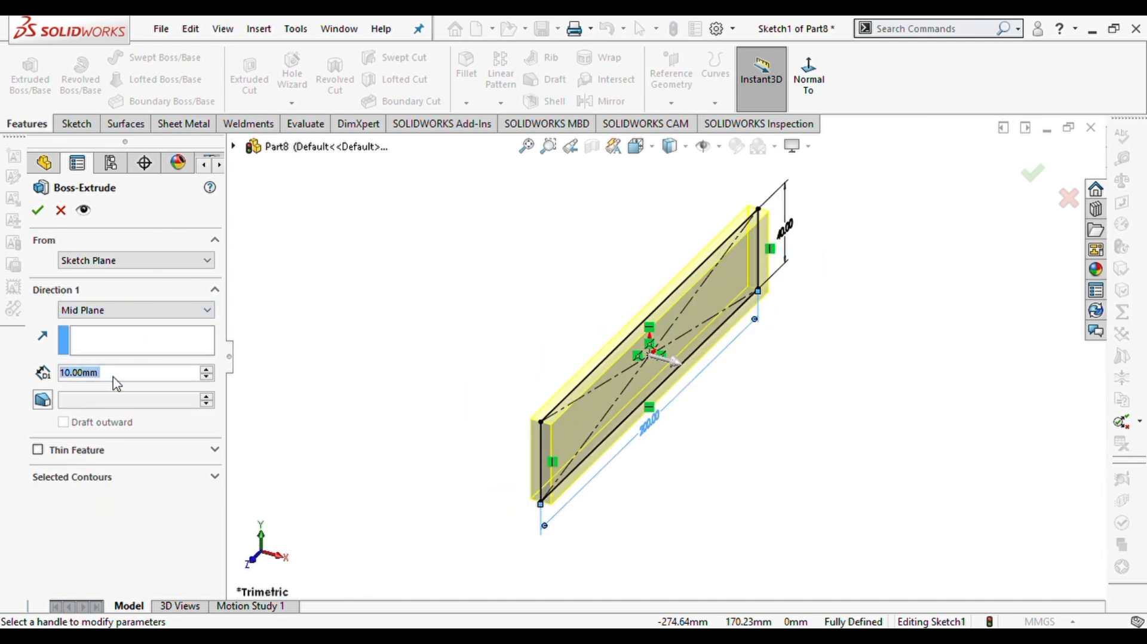
text(100)
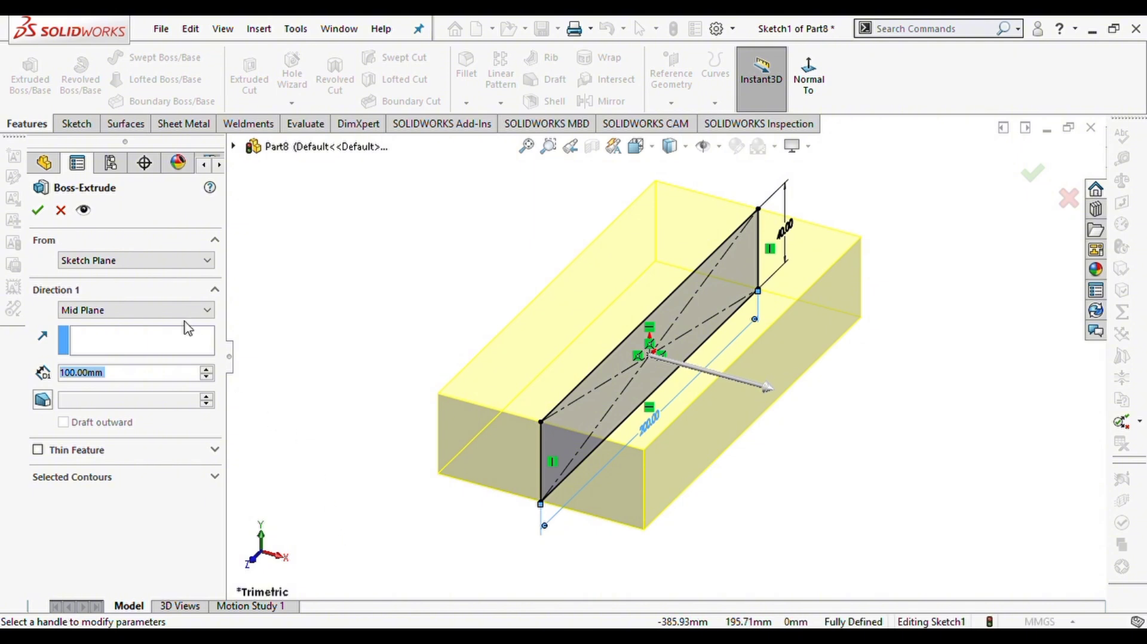
click(38, 210)
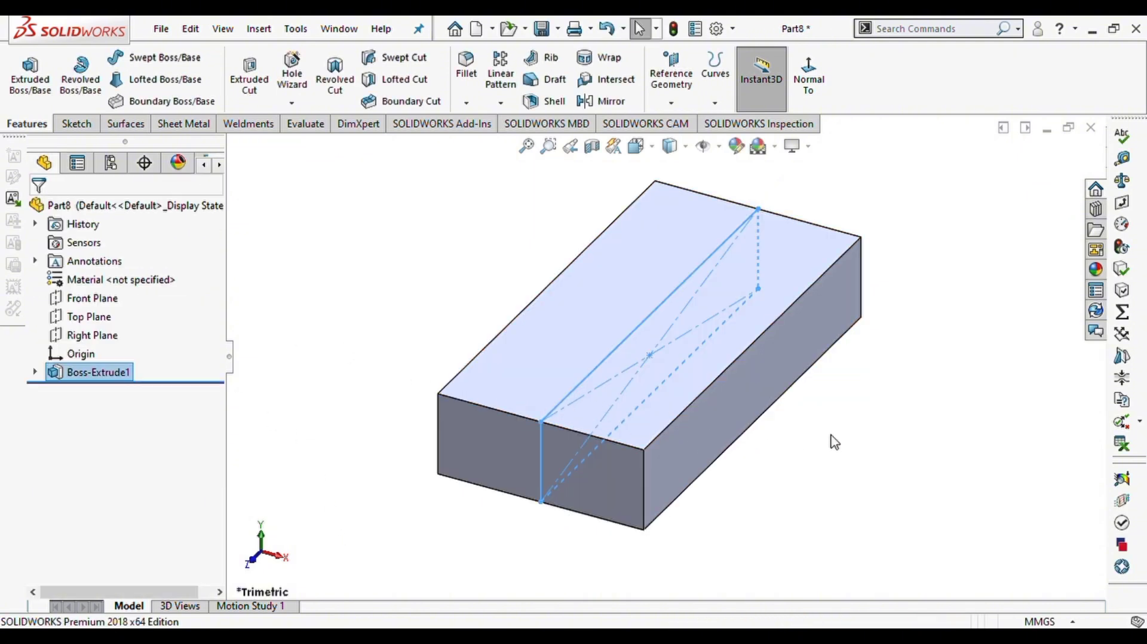
Start a new sketch on the block's long side face and view it face-on.
click(761, 381)
click(839, 343)
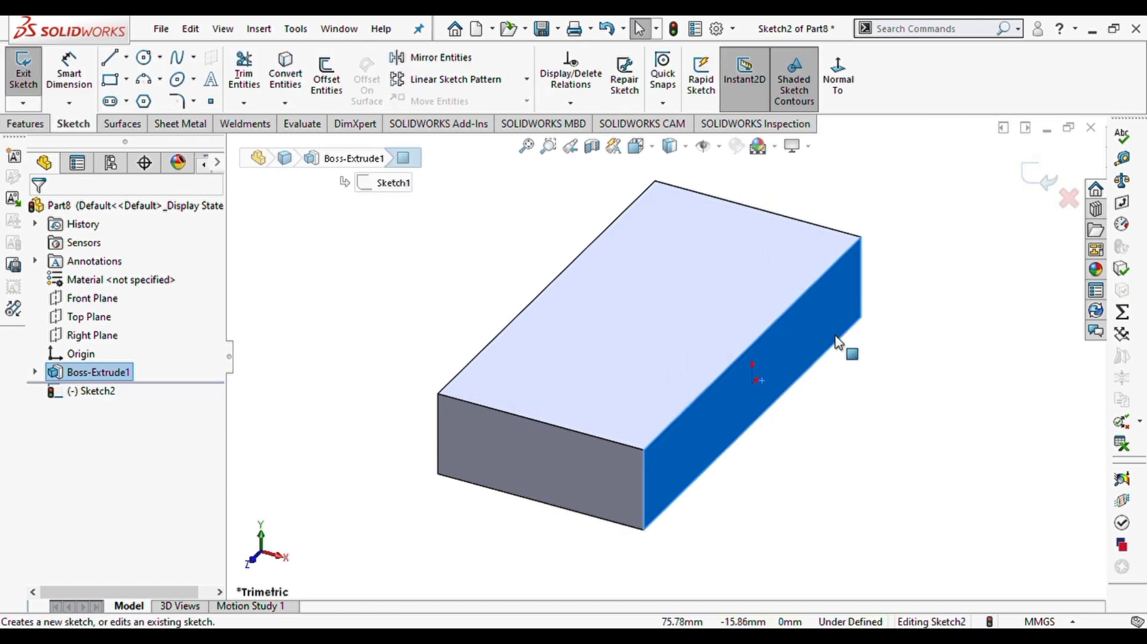
click(853, 83)
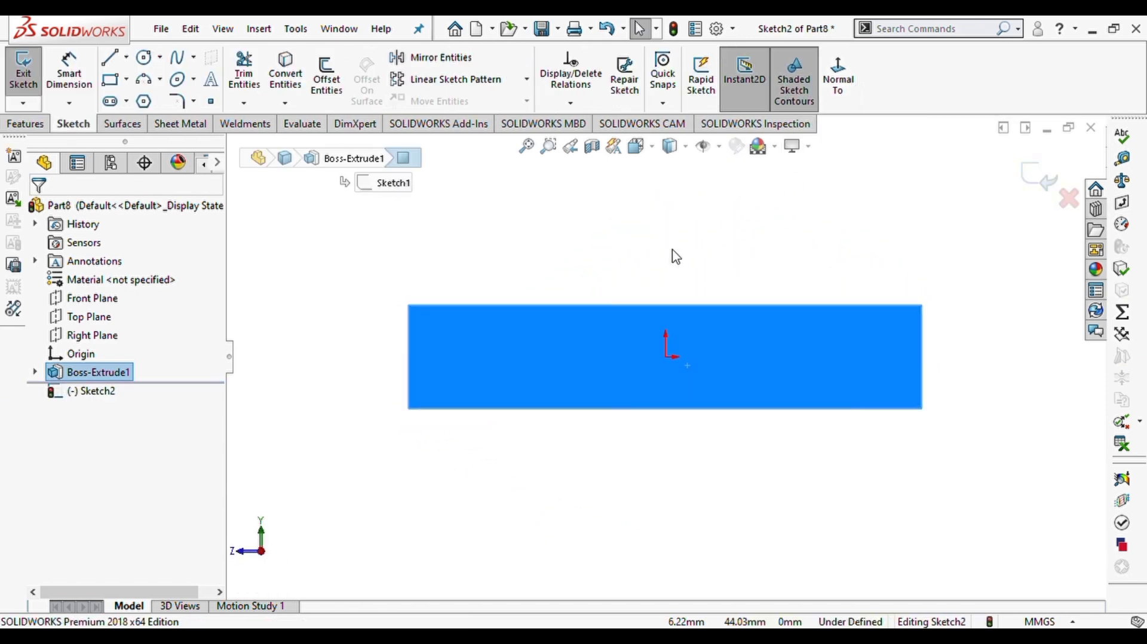
Sketch a connected line profile of two U-shaped feet below the face's lower edge, about 74 mm wide overall and 9 mm deep.
click(109, 58)
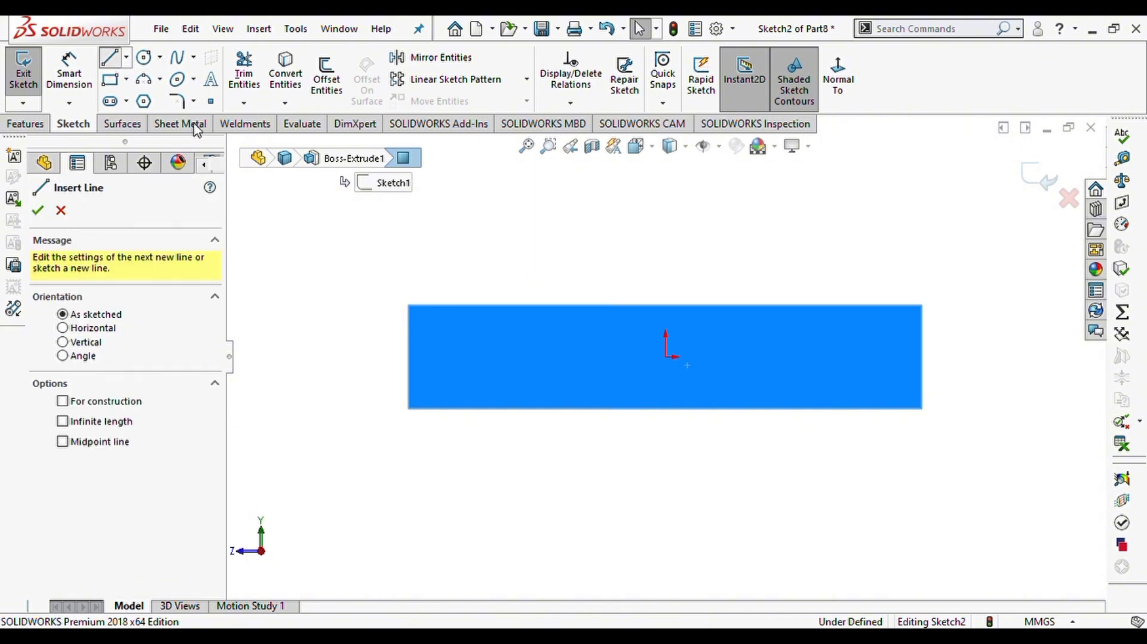
click(505, 408)
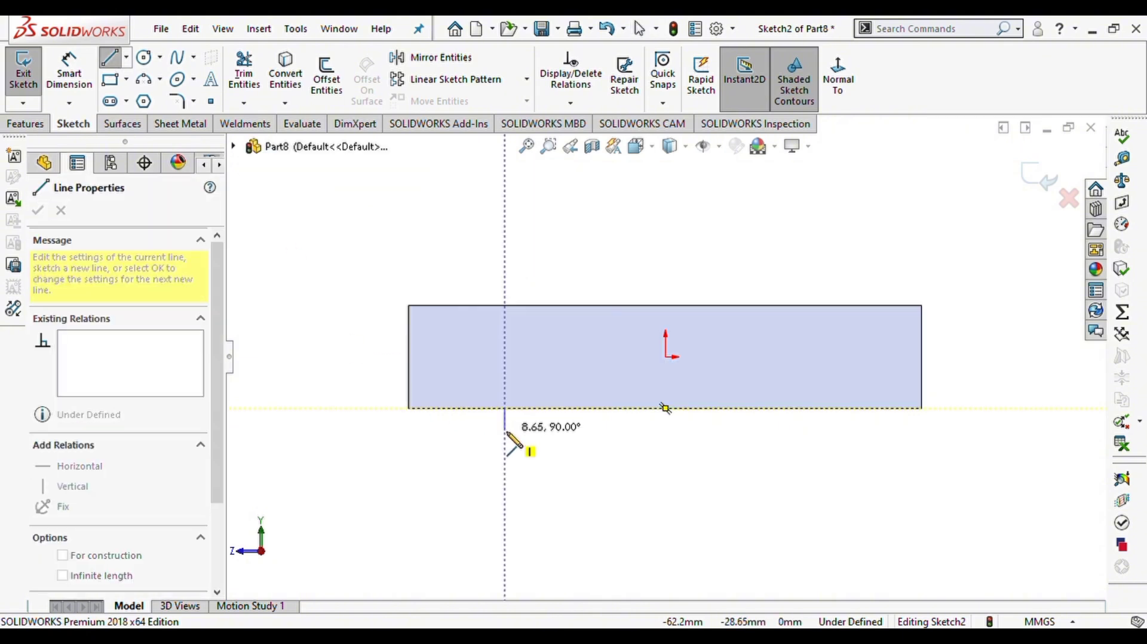
click(506, 431)
click(565, 430)
click(566, 408)
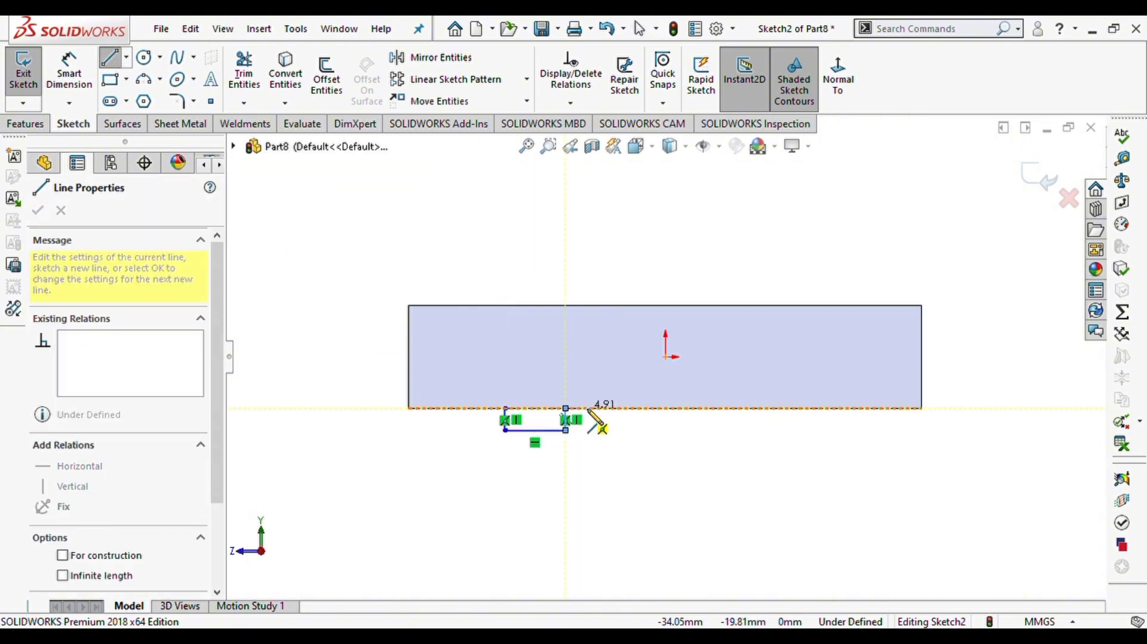
click(631, 408)
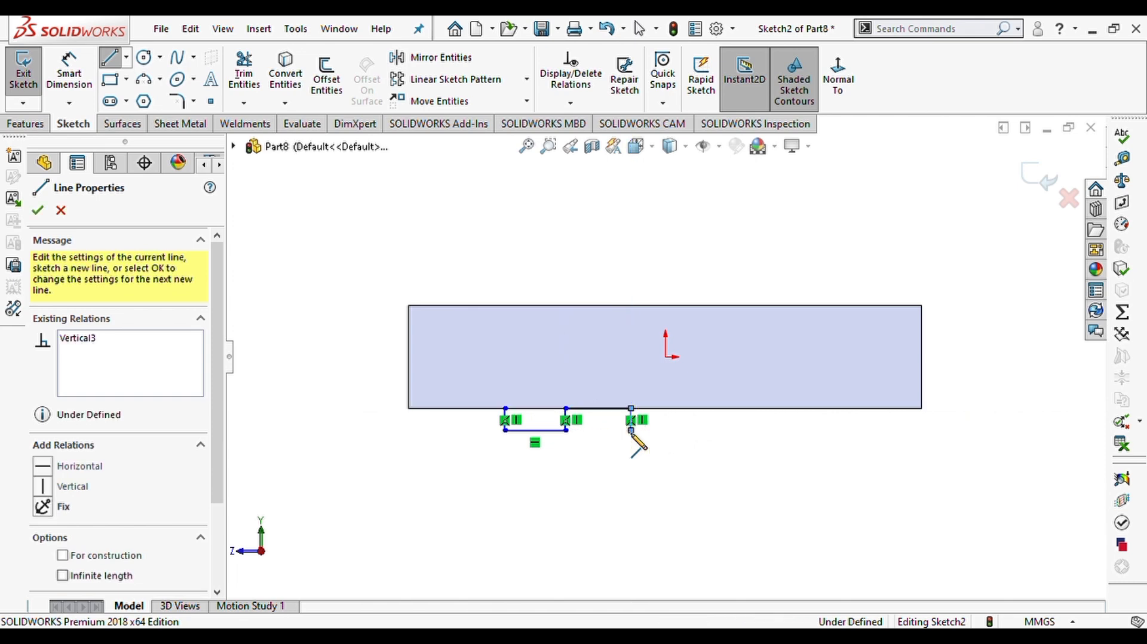
click(631, 430)
click(696, 430)
click(696, 408)
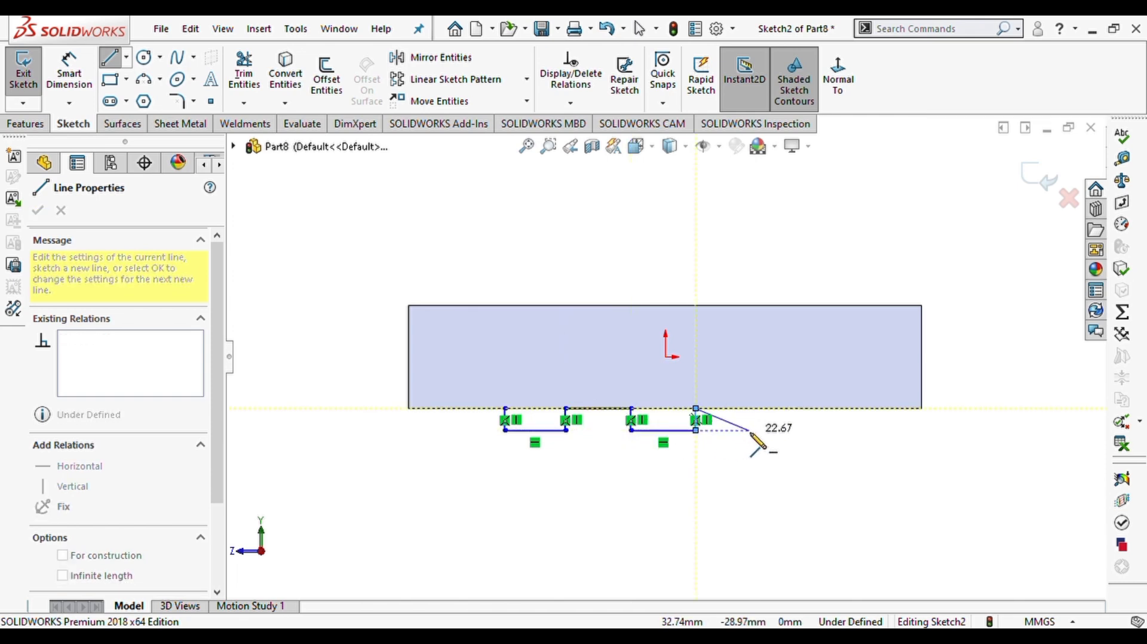
key(Escape)
key(Escape)
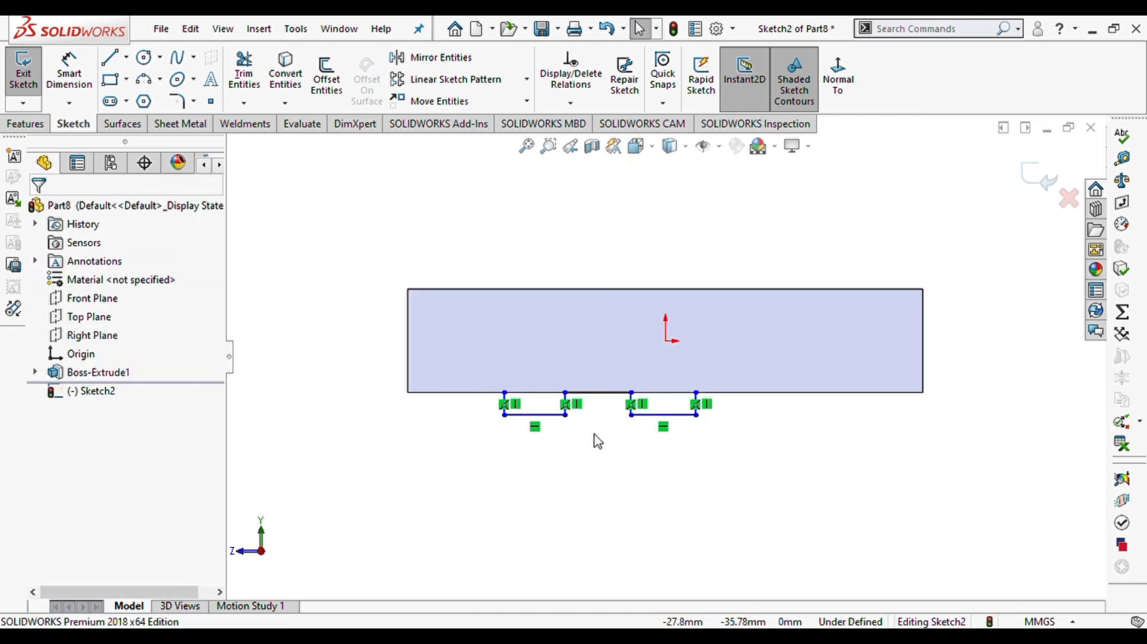
Make the bottom lines of the two feet collinear.
scroll(587, 430, down, 5)
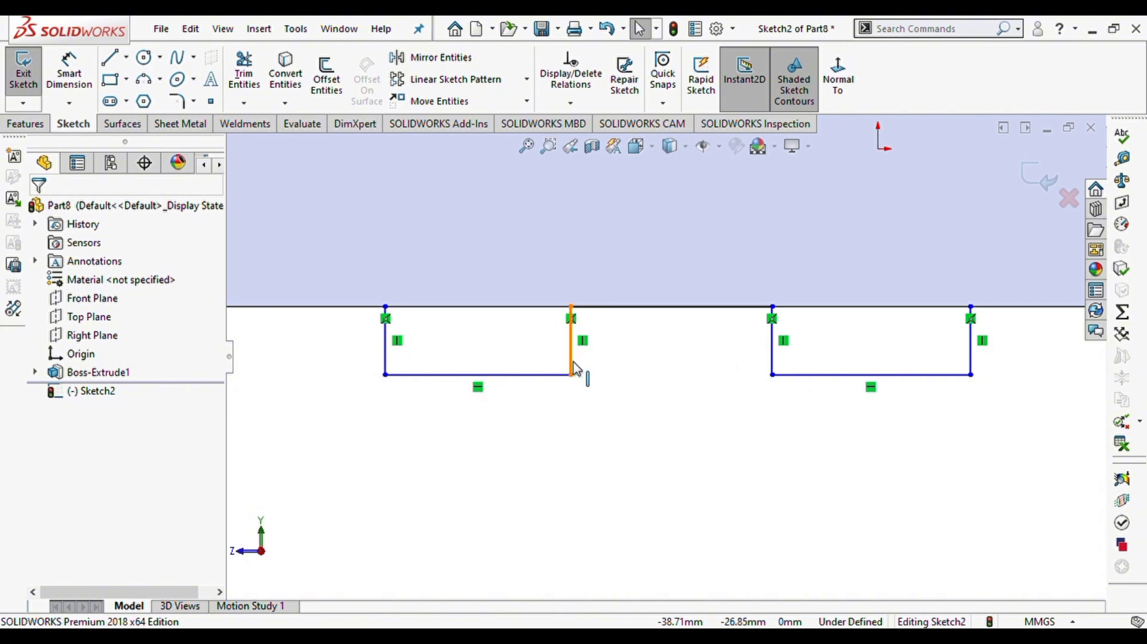
click(555, 375)
ctrl+click(816, 376)
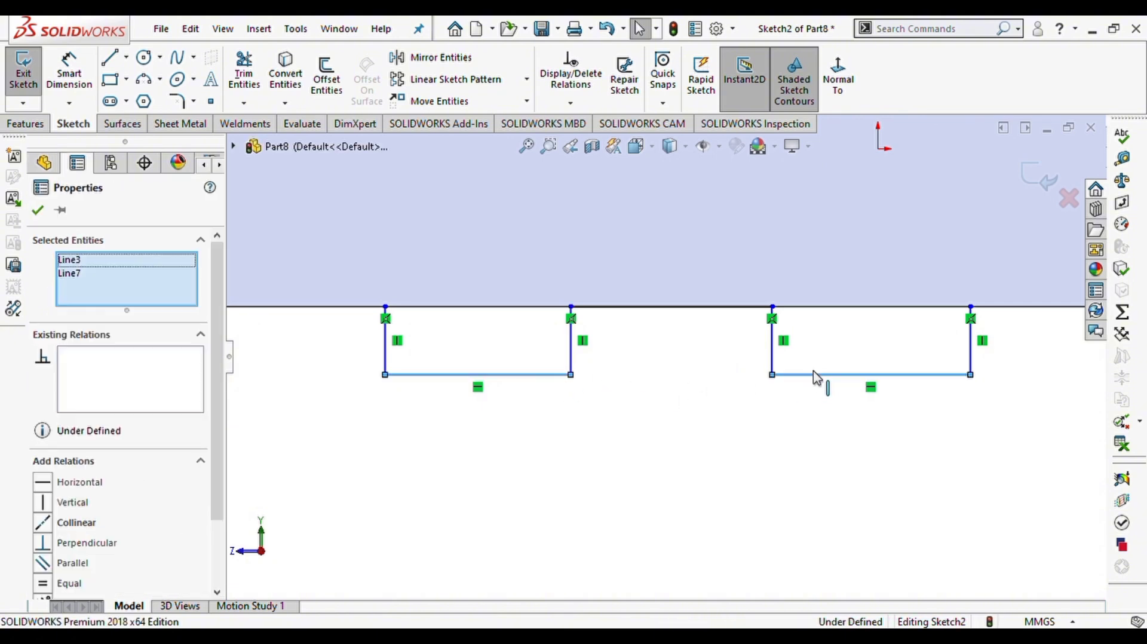
click(914, 307)
click(639, 461)
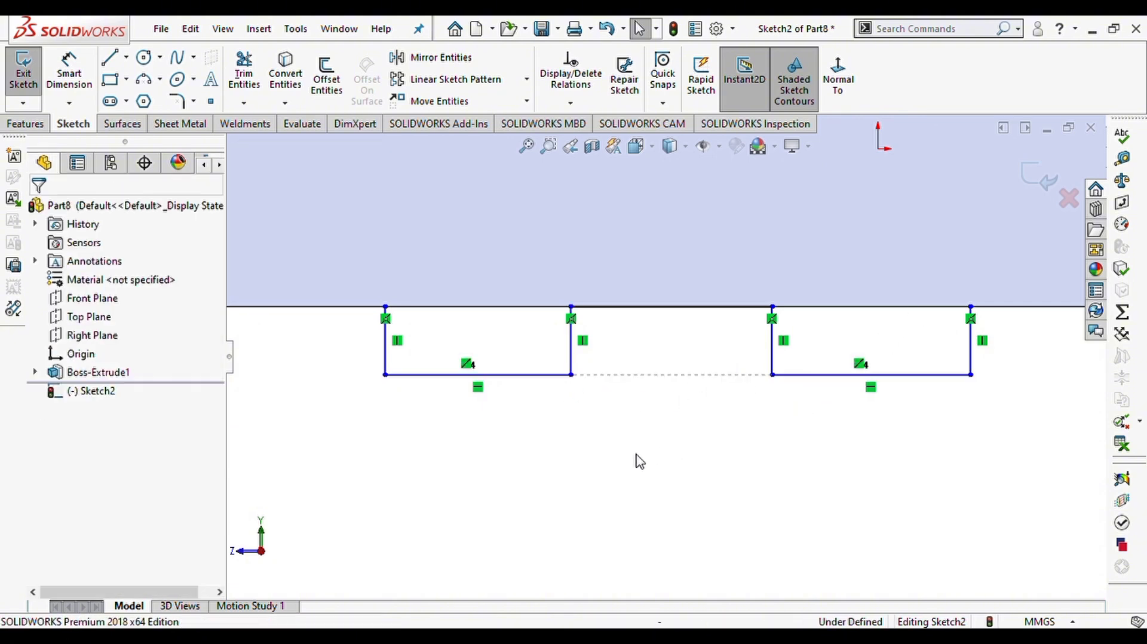
Dimension the outer vertical line of the foot nearer the block's end to 10 mm.
right_drag(550, 469, 547, 412)
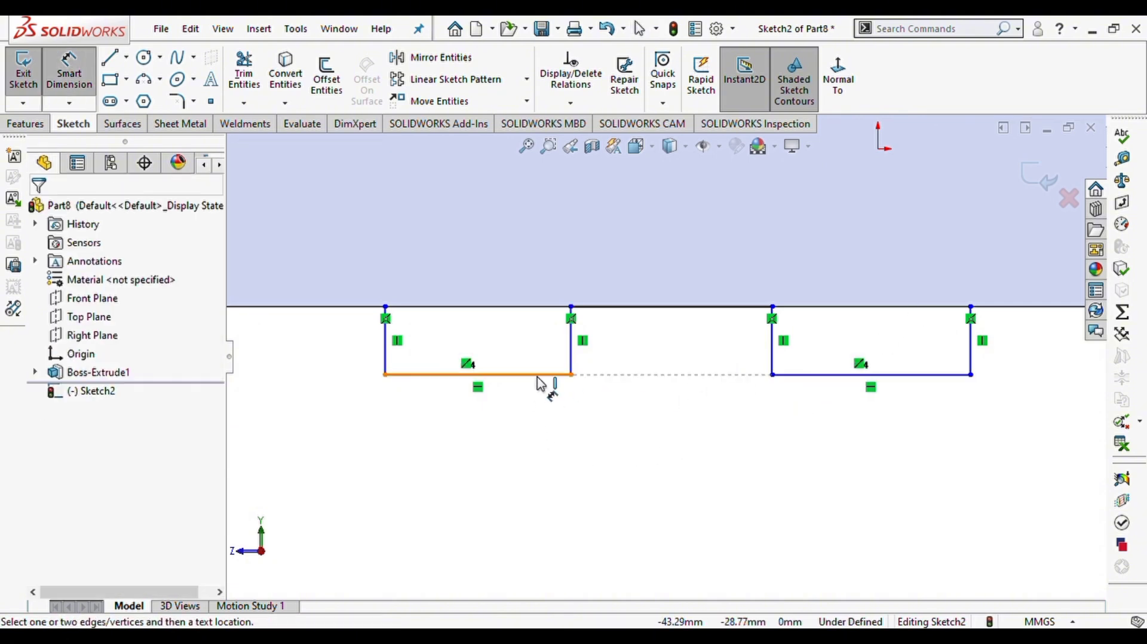
click(386, 360)
click(338, 347)
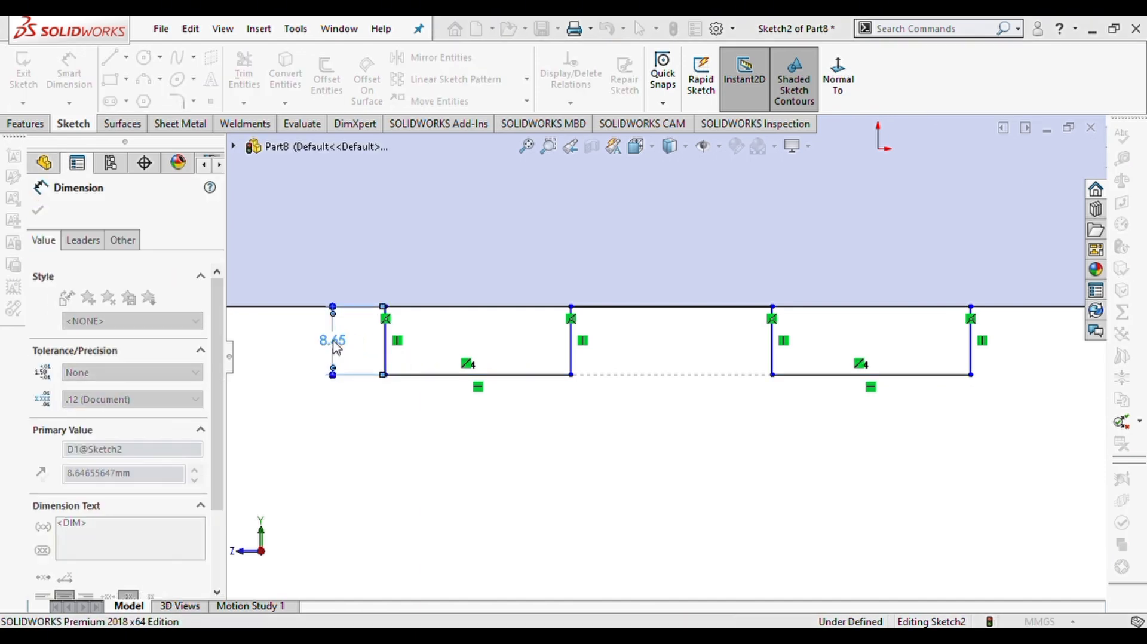
text(10)
key(Return)
scroll(564, 373, up, 1)
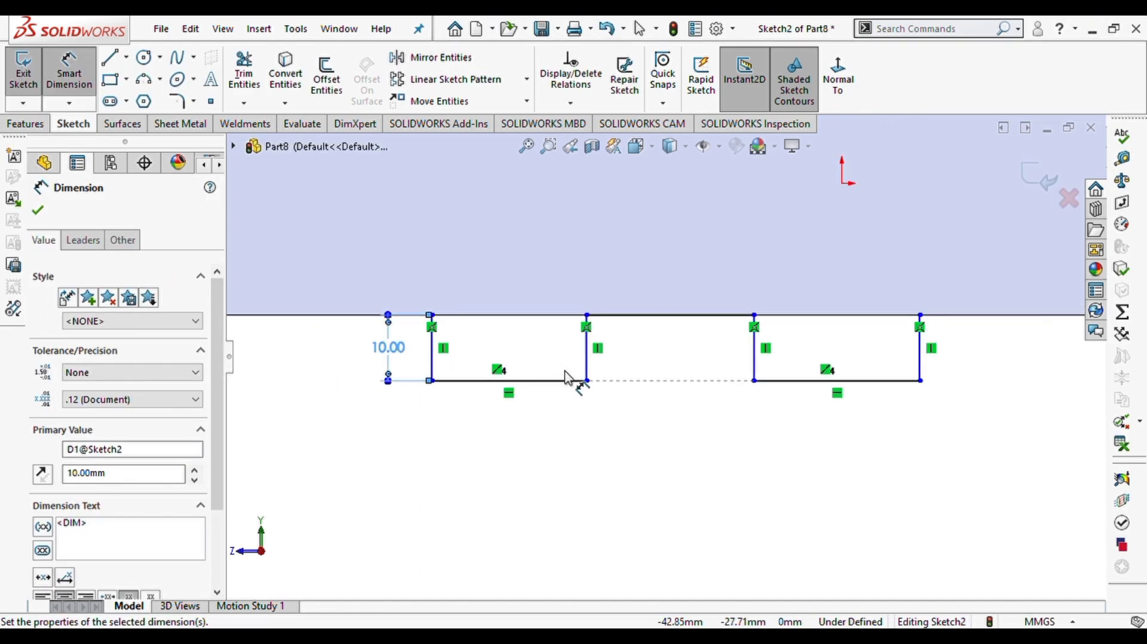
Dimension the gap between the two feet's inner vertical lines to 25 mm.
click(586, 377)
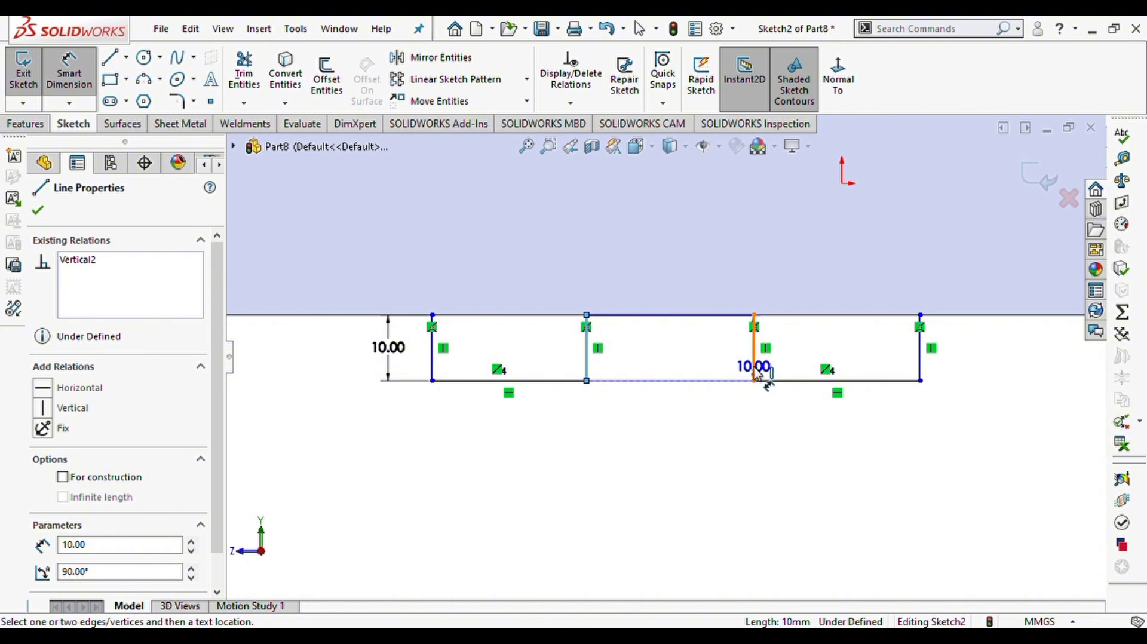
click(755, 373)
click(674, 417)
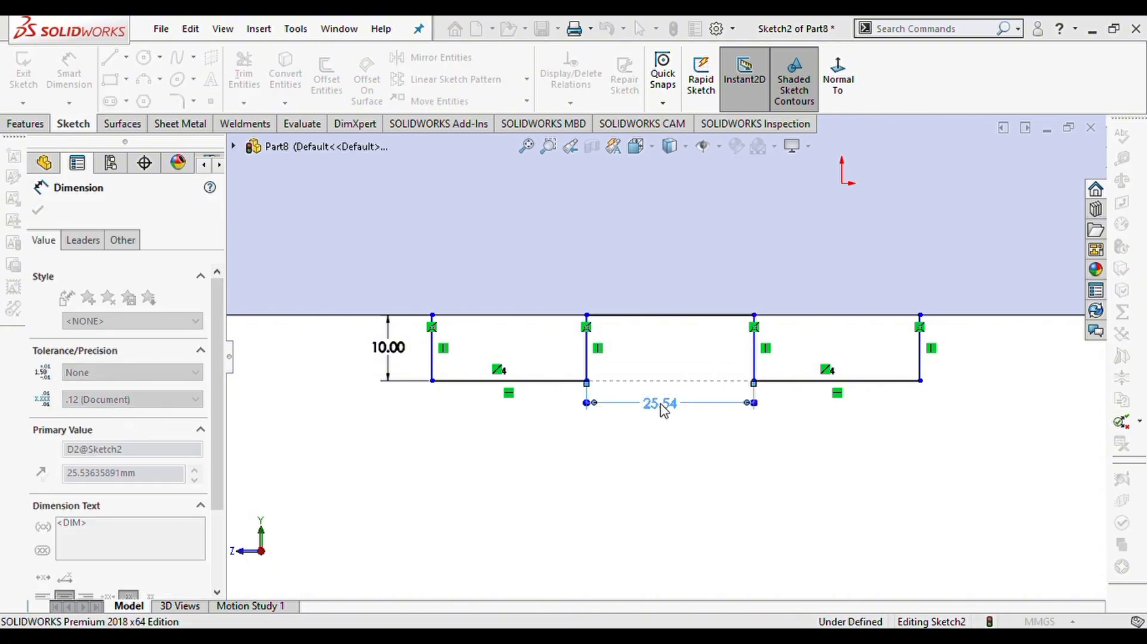
text(25)
key(Return)
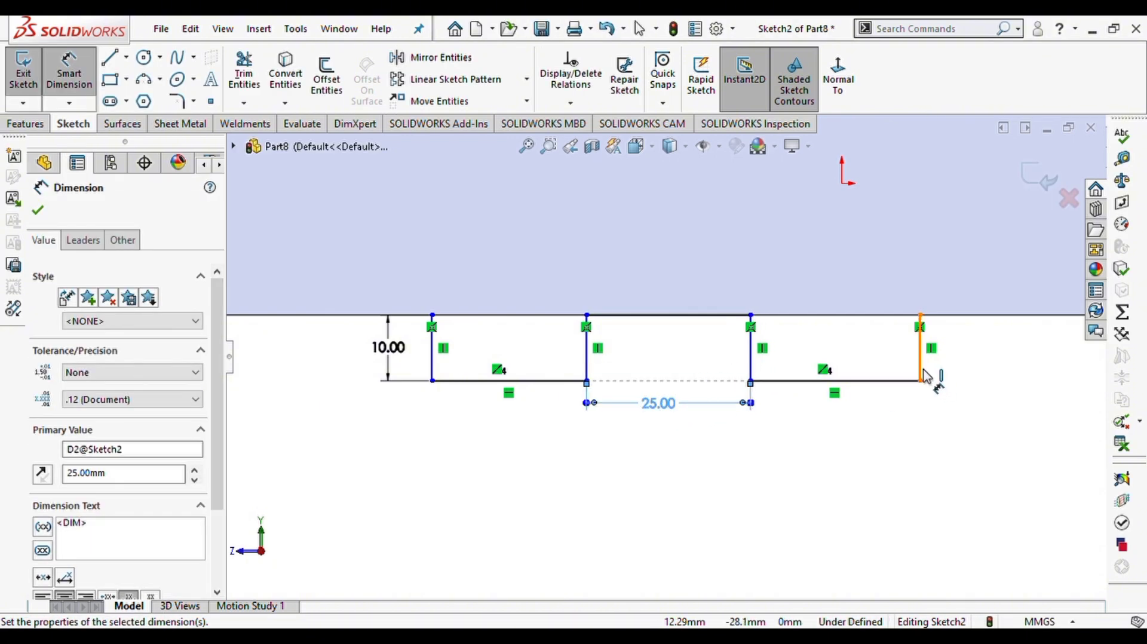
Dimension the overall width between the two feet's outer vertical lines to 100 mm.
click(925, 376)
click(432, 366)
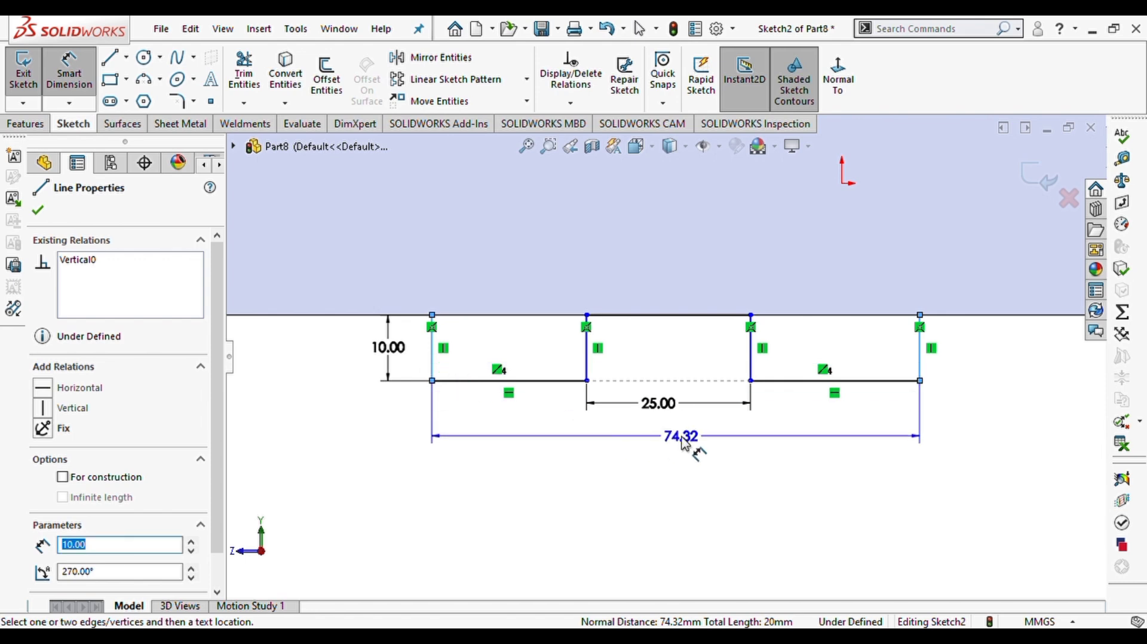
click(685, 442)
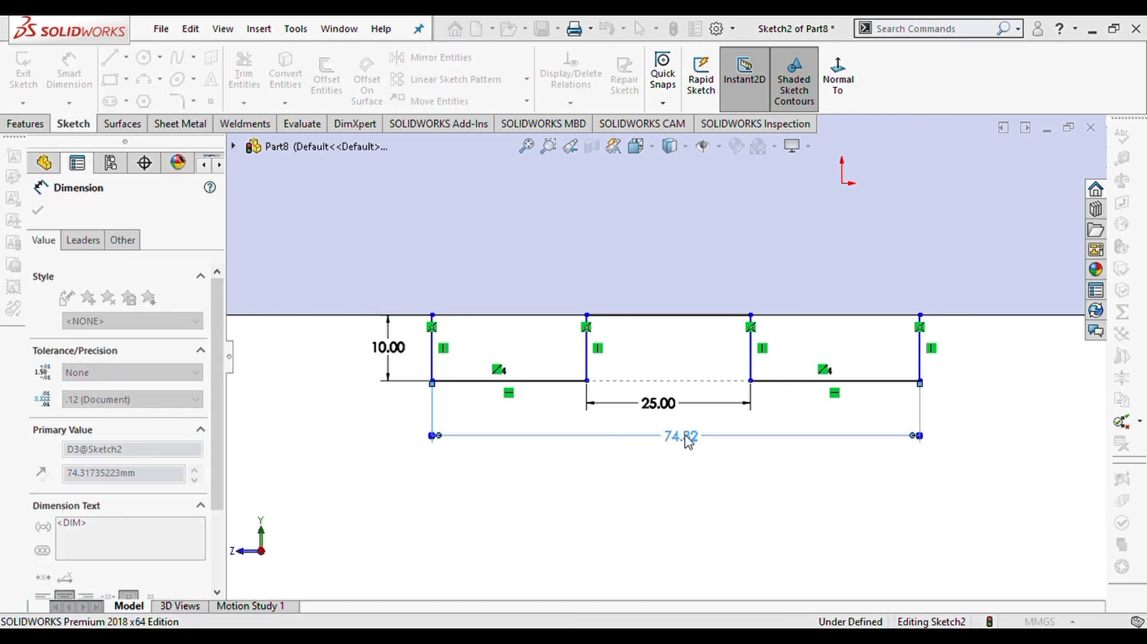
text(100)
key(Return)
scroll(657, 439, up, 2)
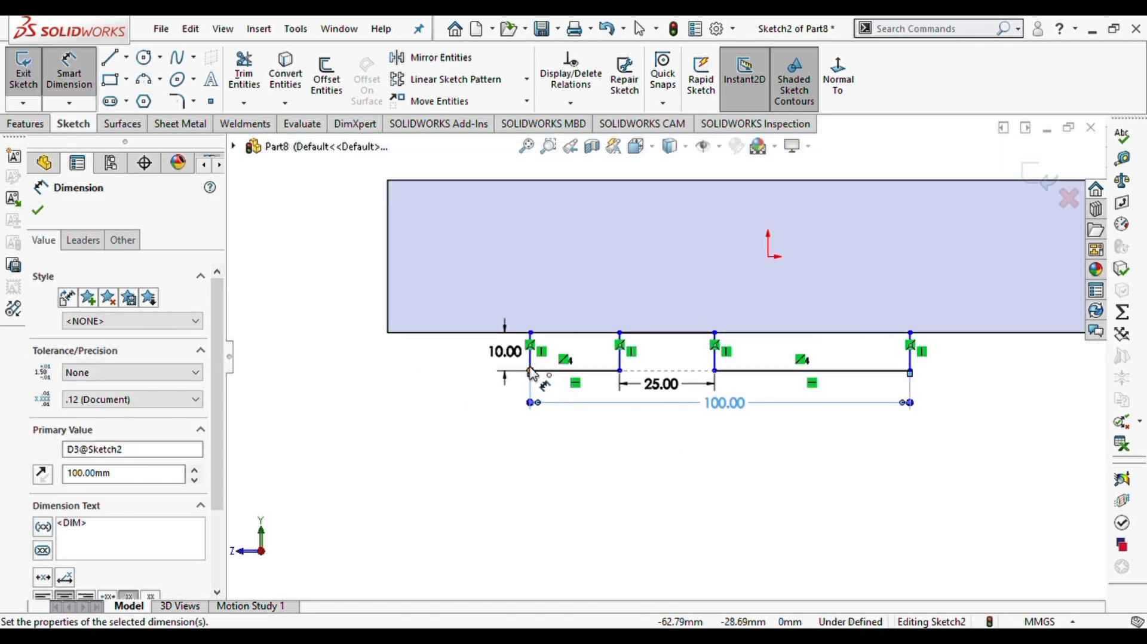
Dimension the distance from the block's end to the outer vertical line of the nearer foot to 50 mm.
double_click(505, 353)
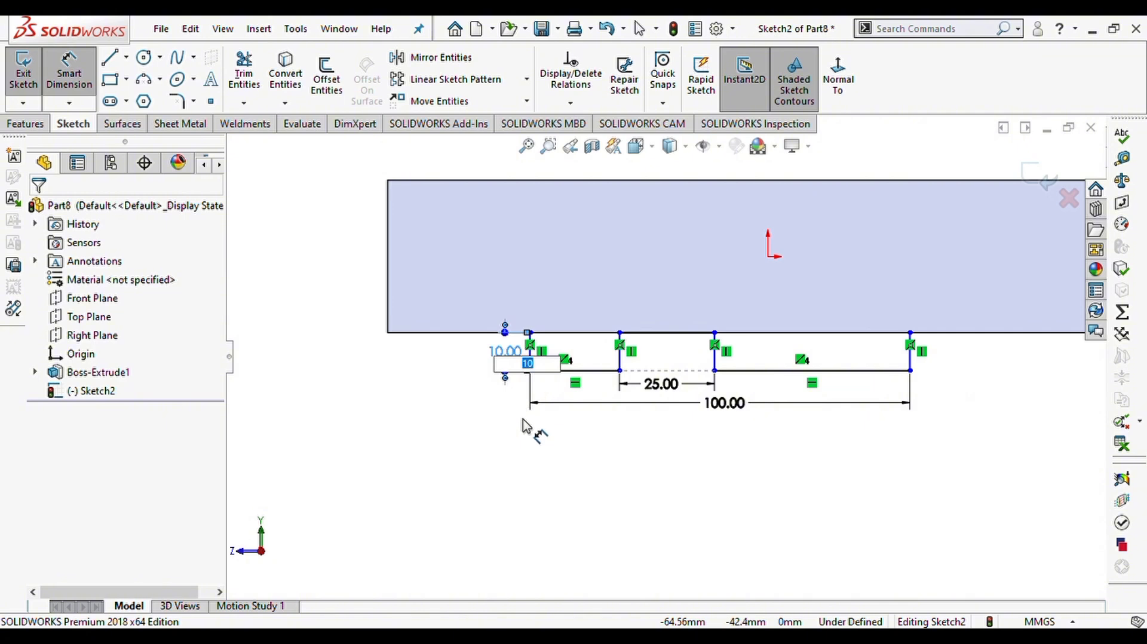
key(Return)
click(530, 361)
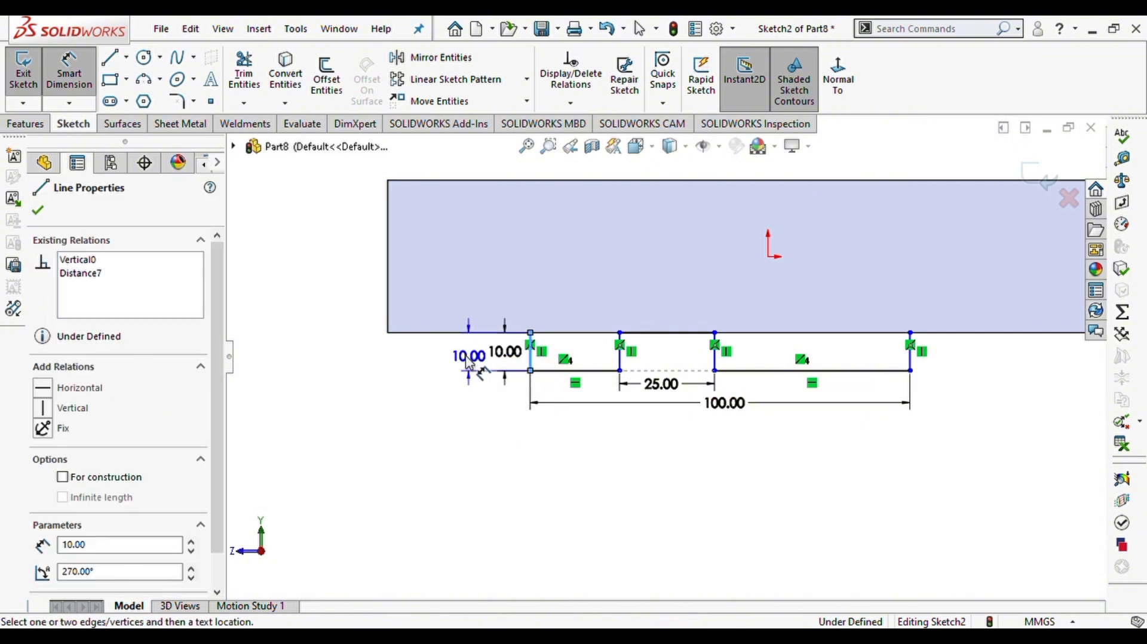
click(389, 326)
click(437, 389)
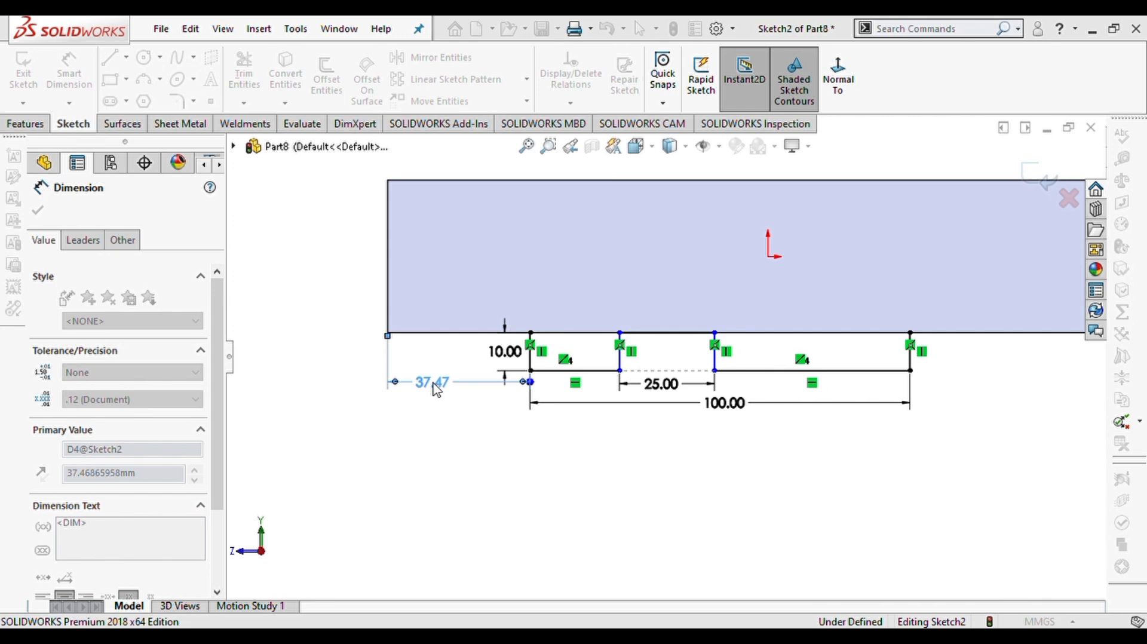
text(50)
key(Return)
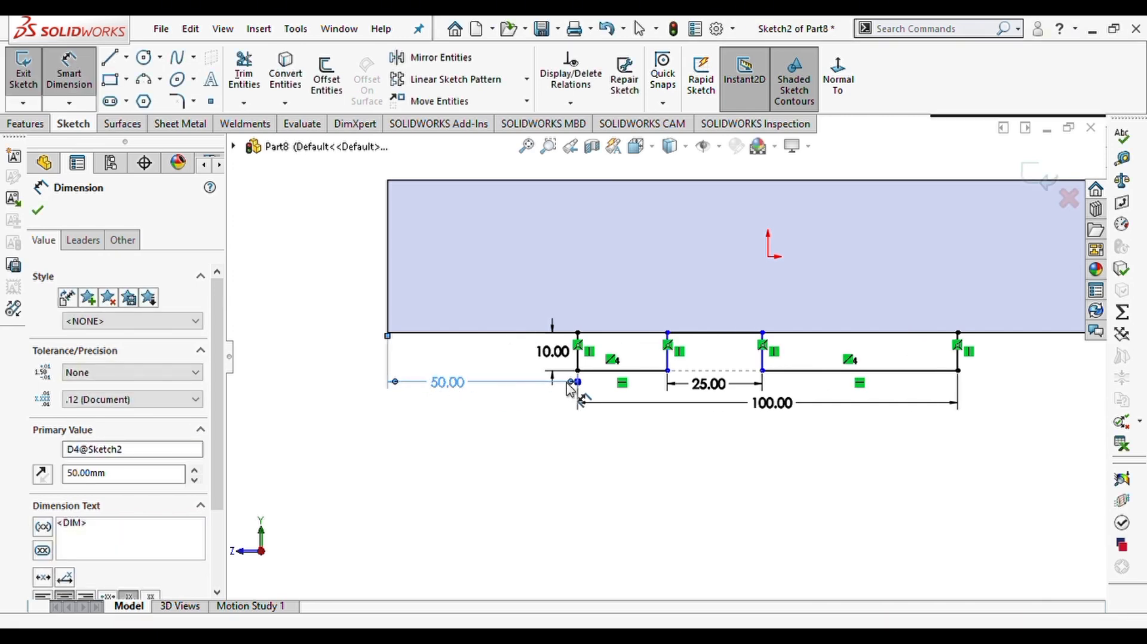
Dimension the bottom line of the foot nearer the dimensioned block end to 37.5 mm and finish dimensioning.
click(615, 371)
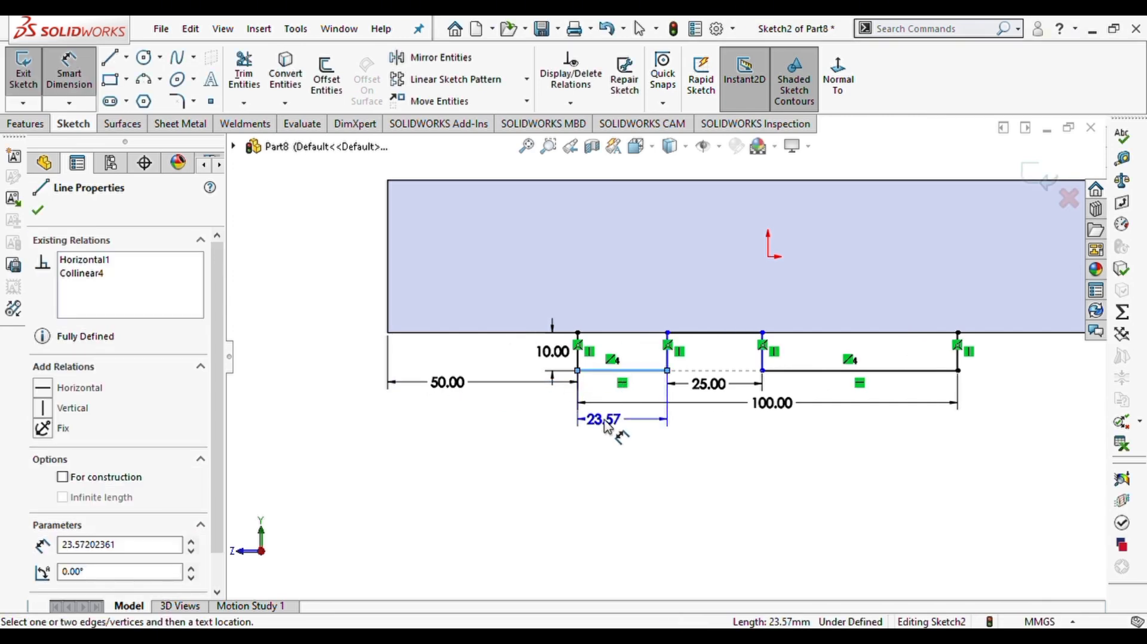
click(608, 428)
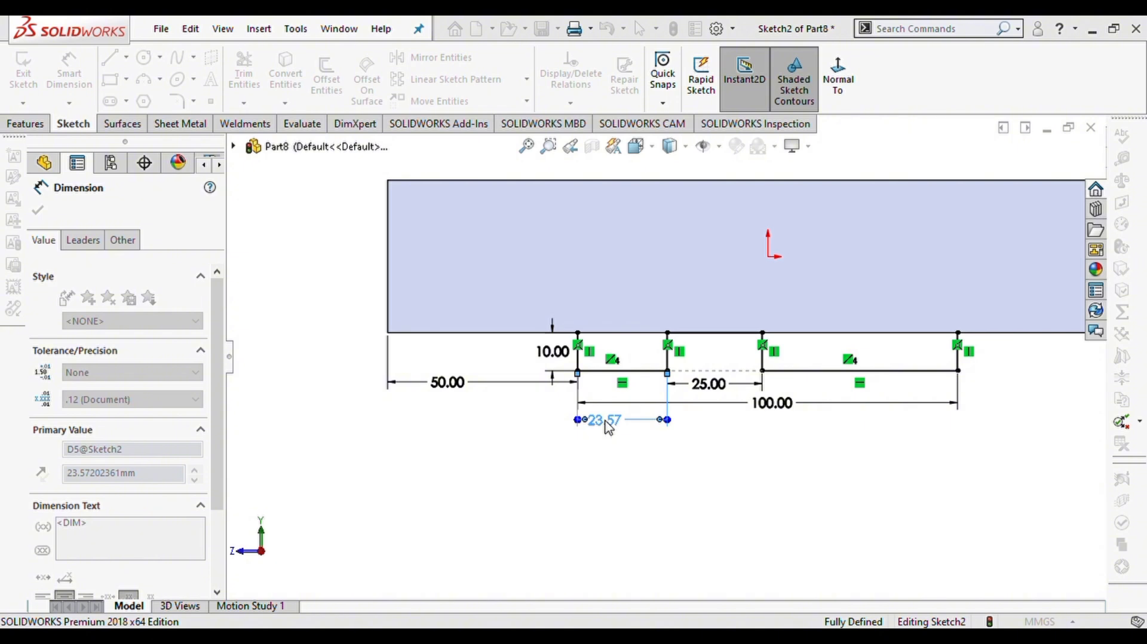
text(37.5)
key(Return)
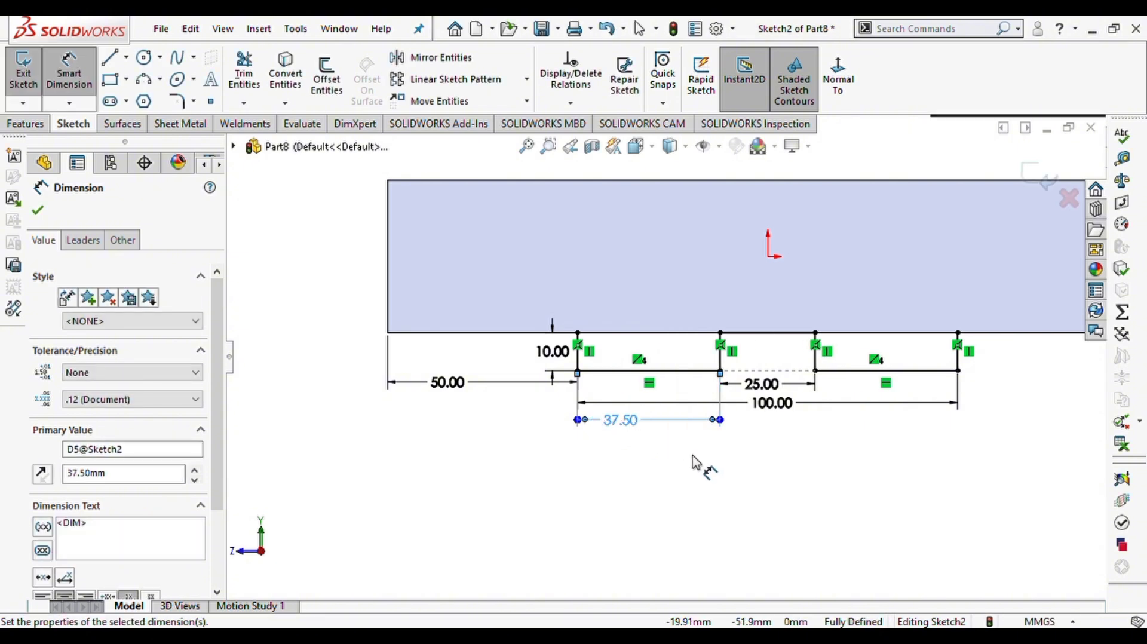
click(38, 211)
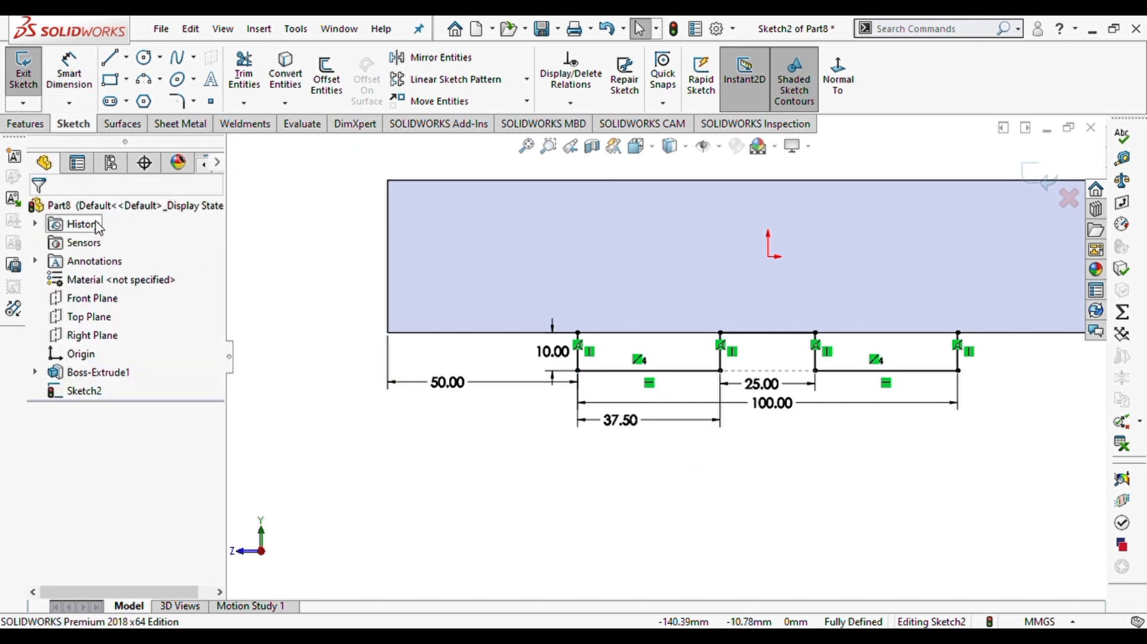
Extrude both foot regions Through All in the reversed direction beneath the block, merging the result.
click(24, 125)
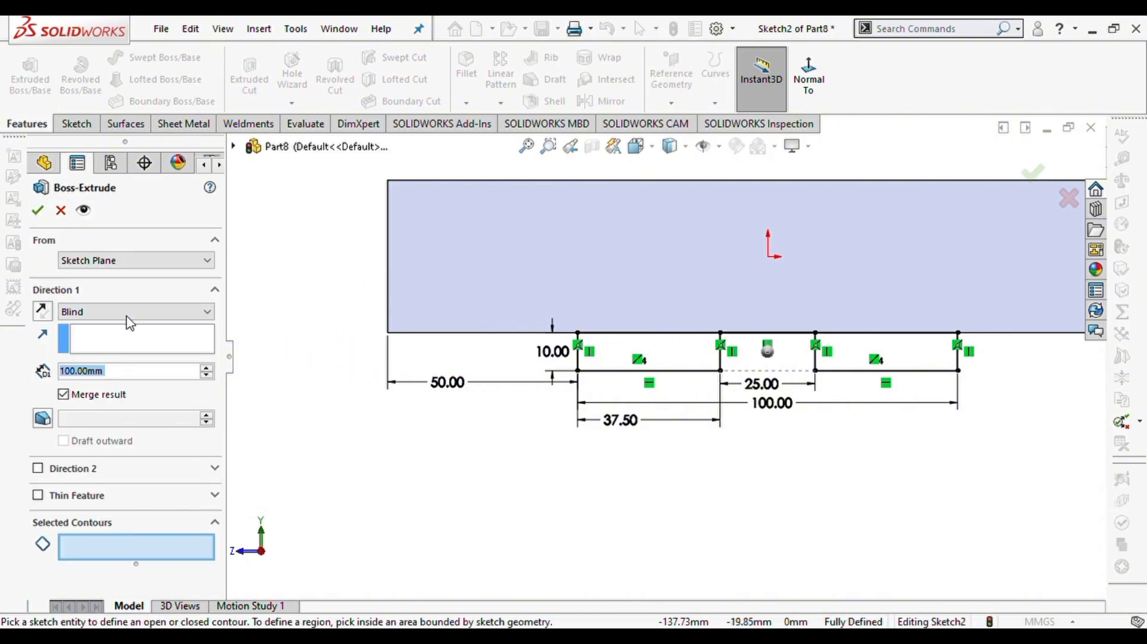
click(96, 317)
click(102, 340)
middle_drag(454, 380, 505, 415)
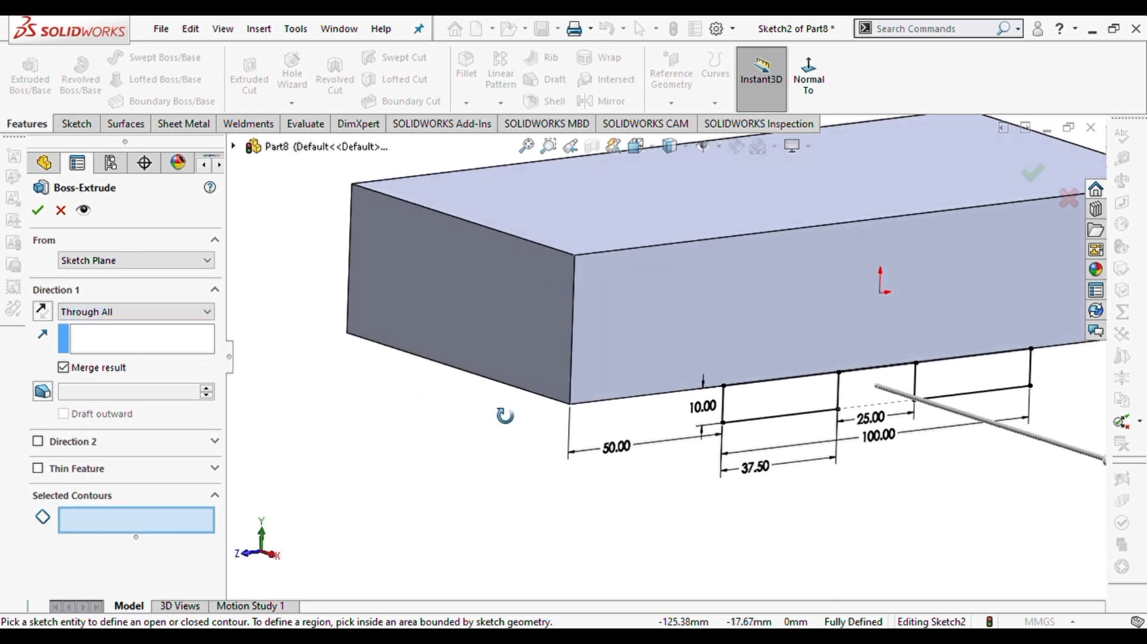
click(771, 412)
click(962, 385)
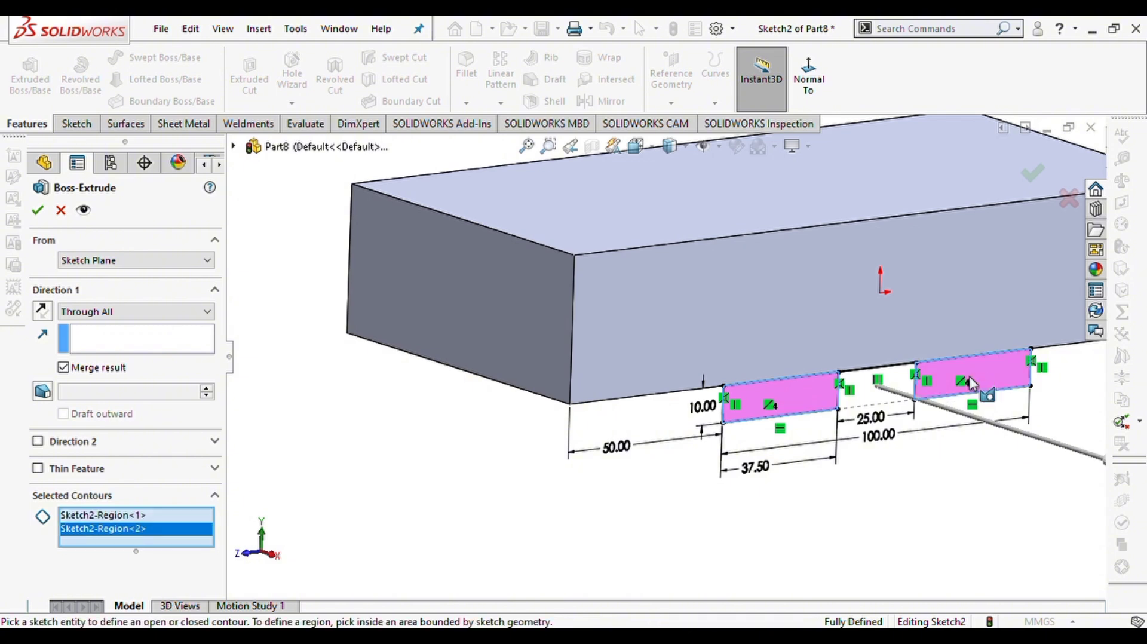
click(49, 313)
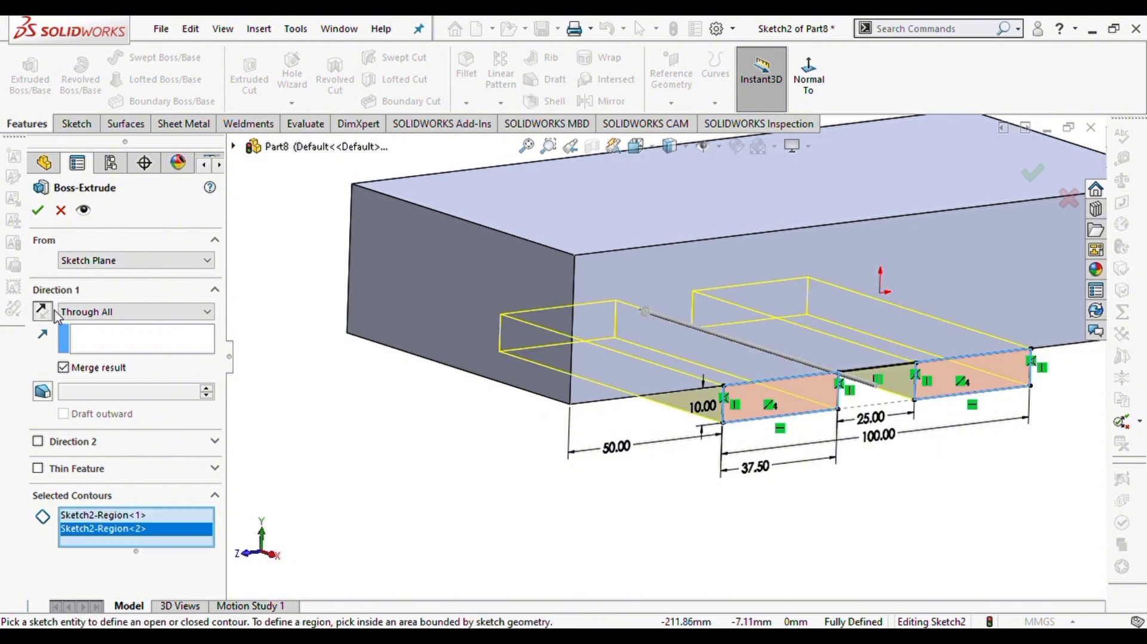
middle_drag(491, 339, 509, 390)
scroll(558, 356, up, 3)
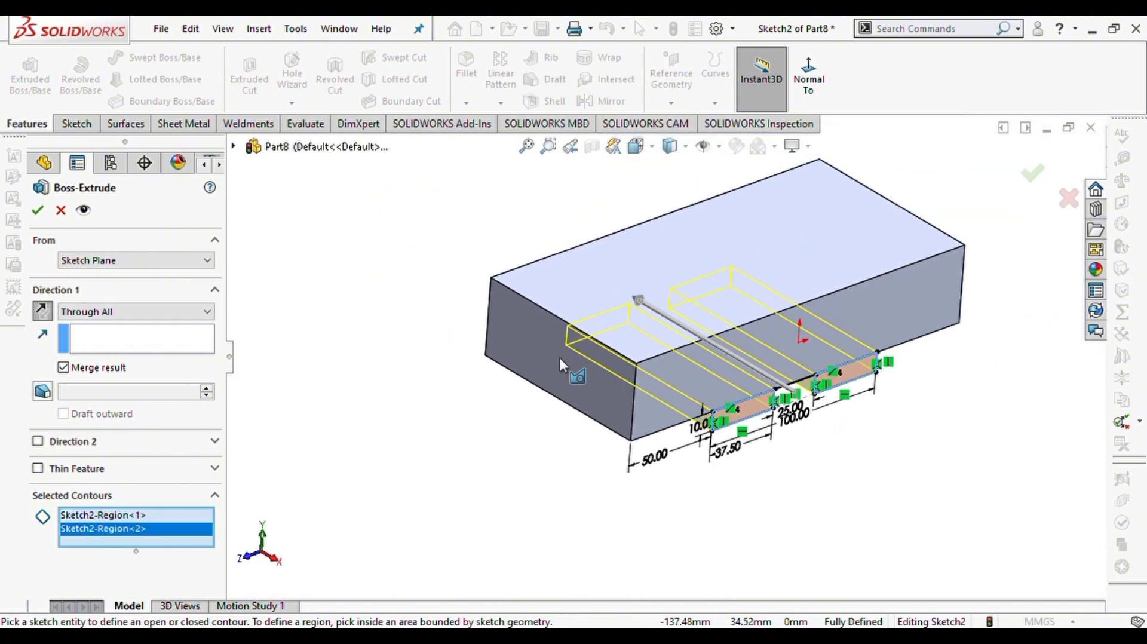
click(39, 210)
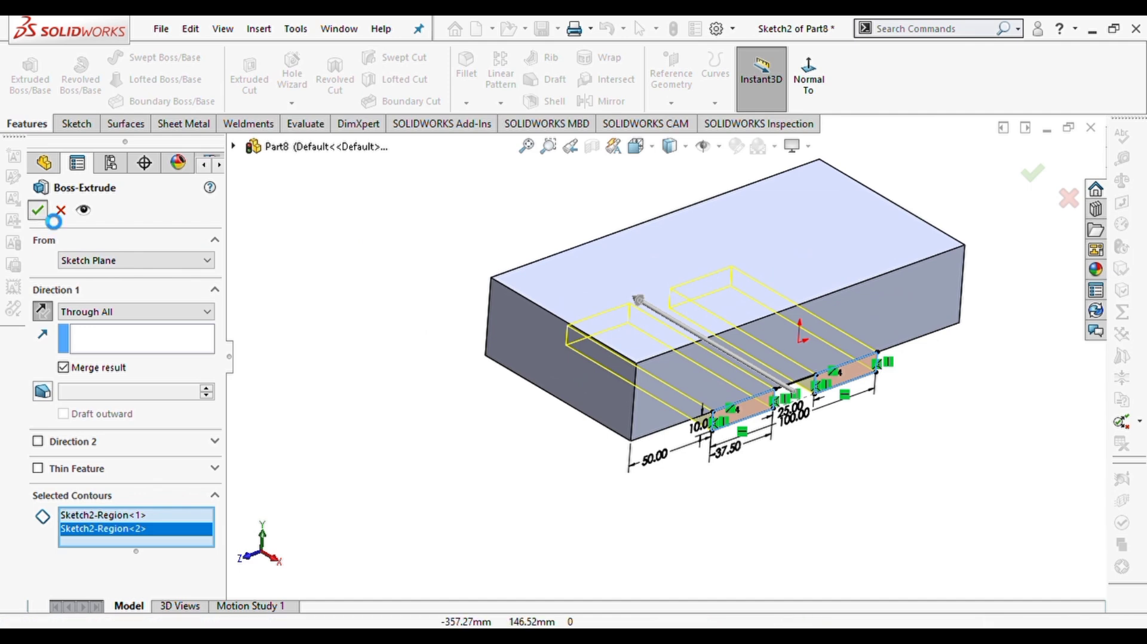
Start a sketch on the long side face that includes the feet and convert the face's outline into sketch lines.
middle_drag(717, 450, 650, 383)
click(751, 452)
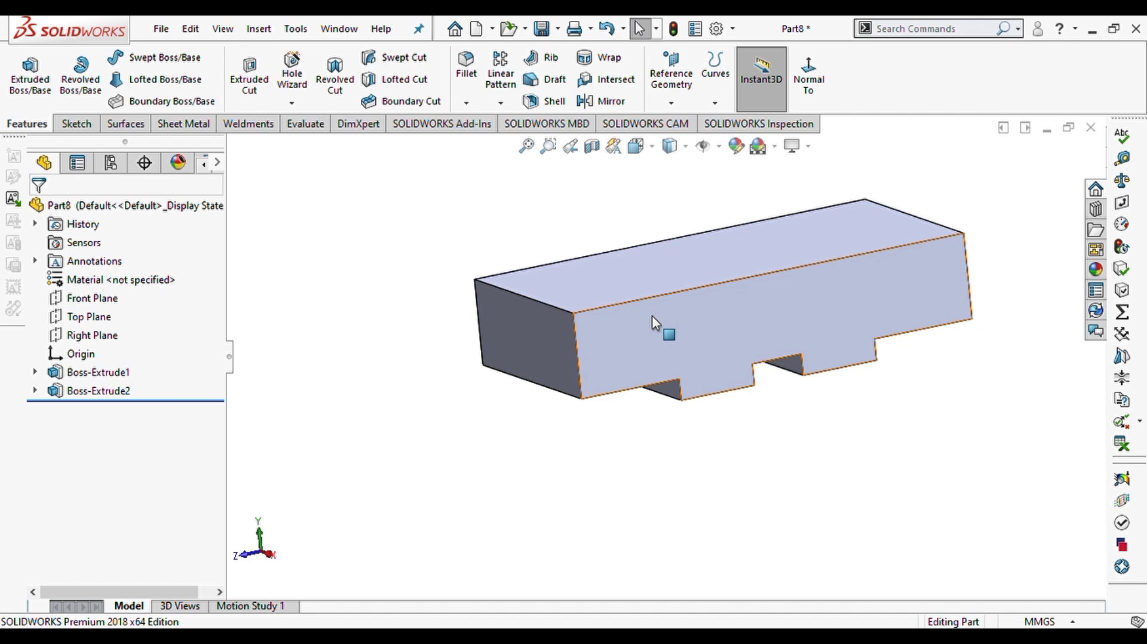
click(685, 315)
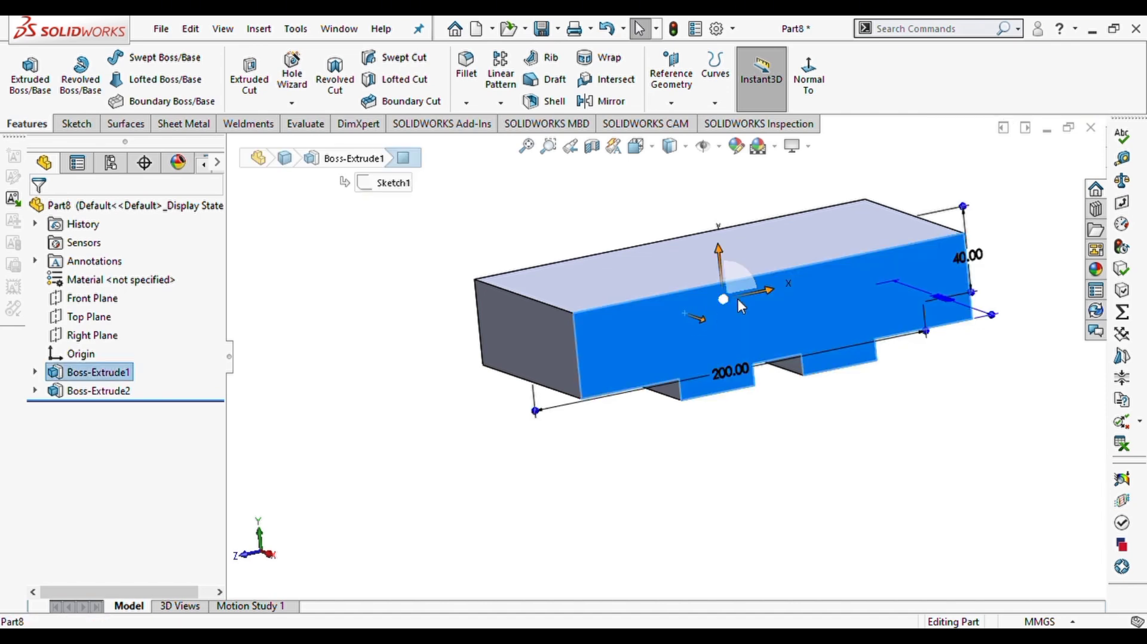
click(771, 258)
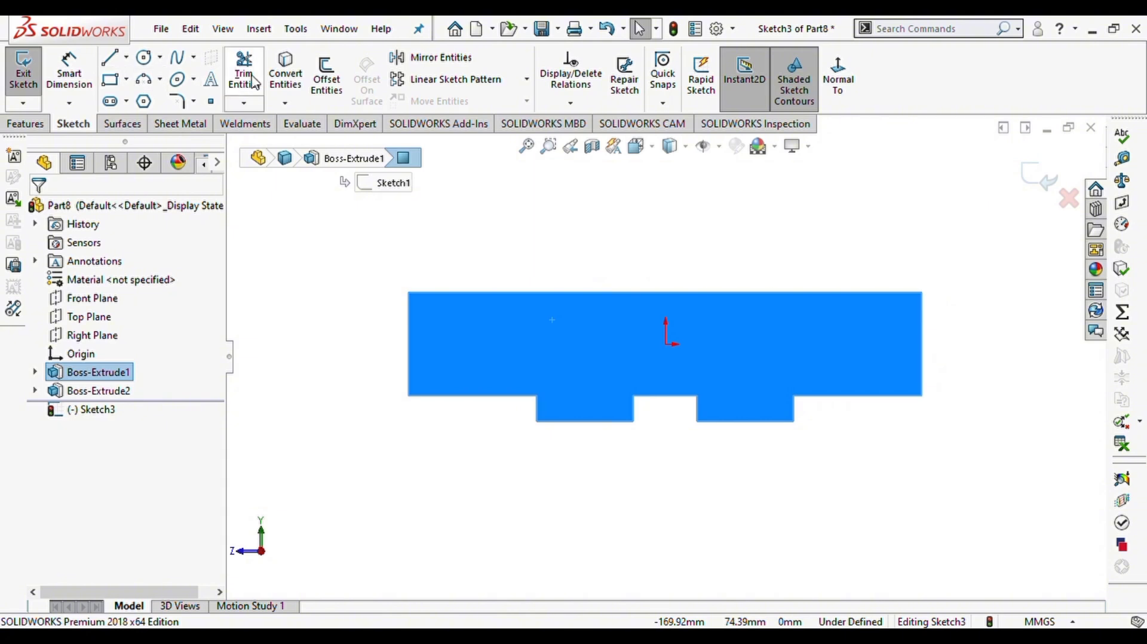
click(285, 75)
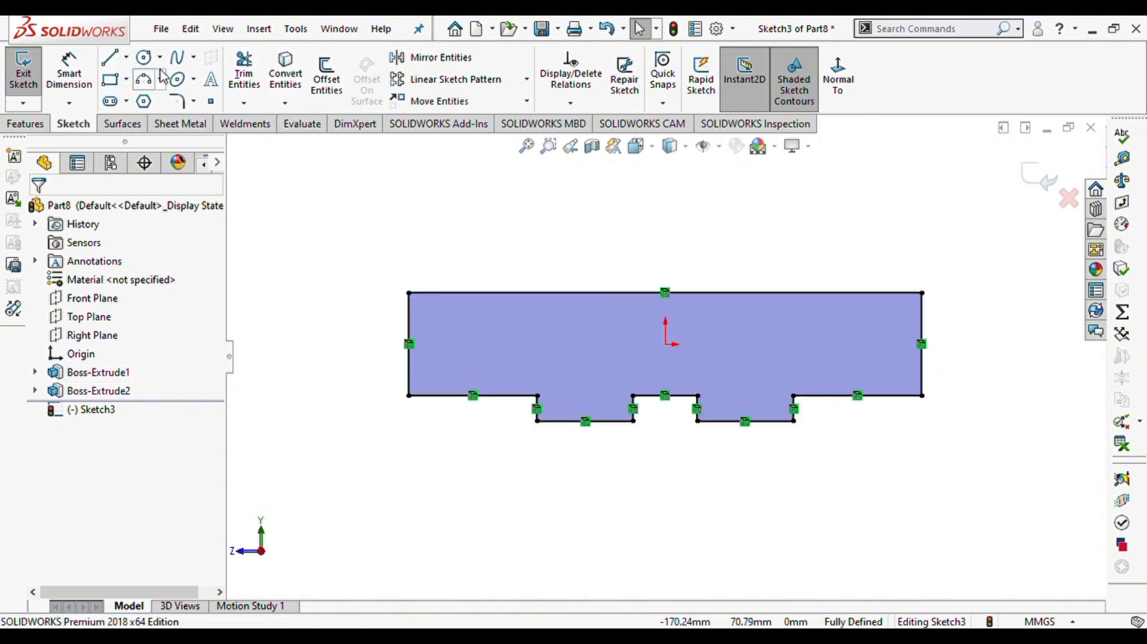
Sketch a horizontal line about 95 mm long from the block's end edge, and a vertical line from it up to the top edge.
click(110, 58)
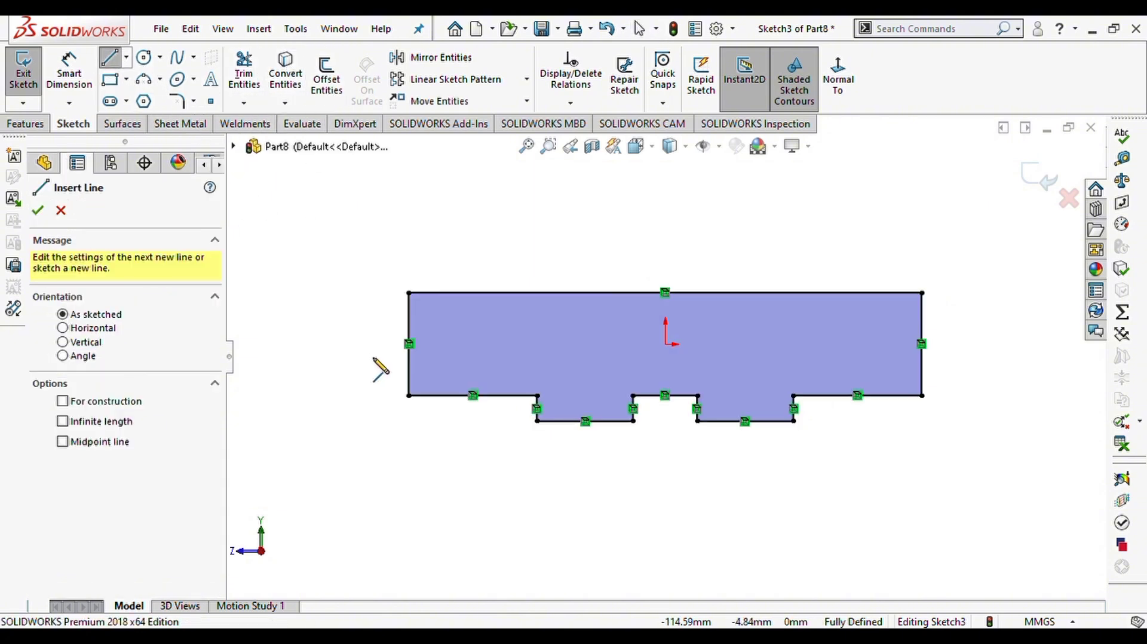
click(409, 359)
click(653, 358)
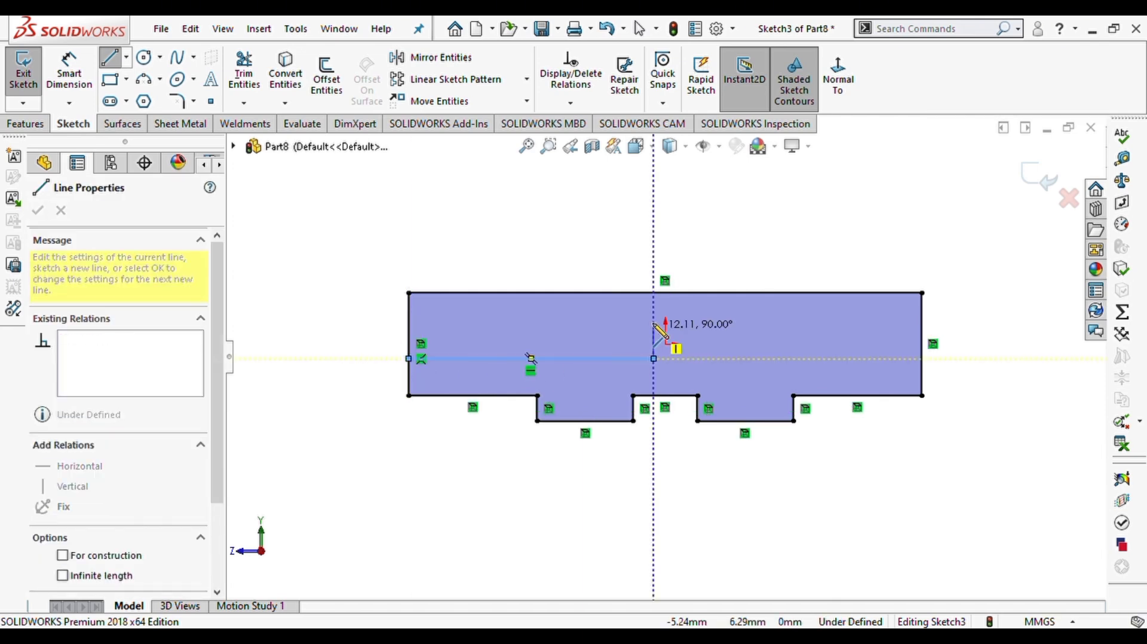
click(653, 293)
key(Escape)
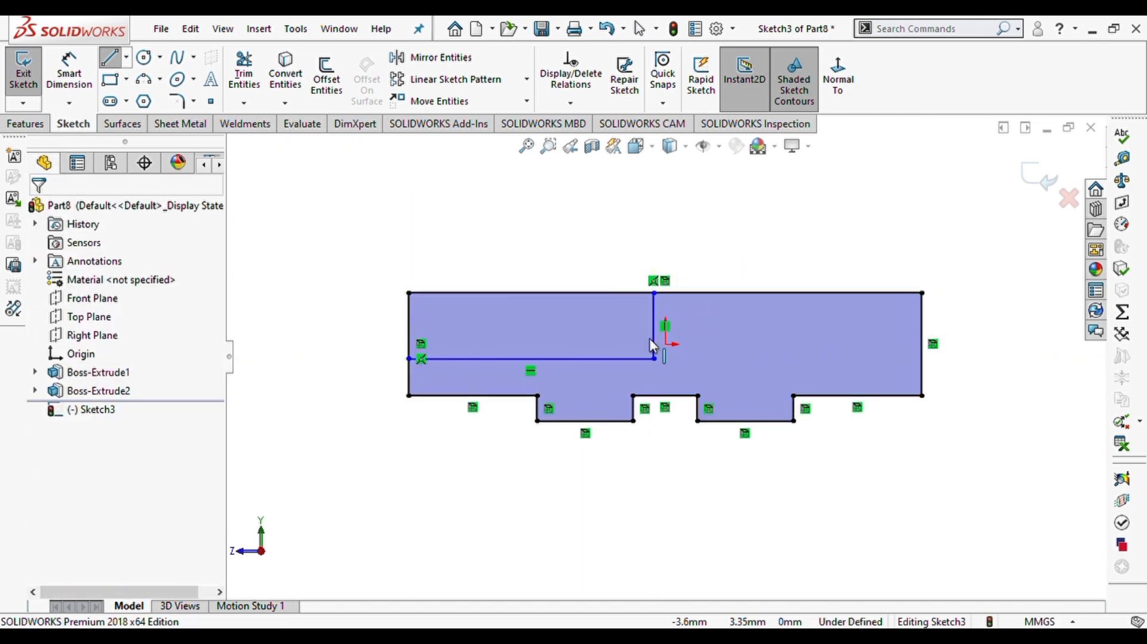
Dimension the height of the horizontal line above the block's bottom edge to 25 mm.
right_drag(389, 409, 359, 374)
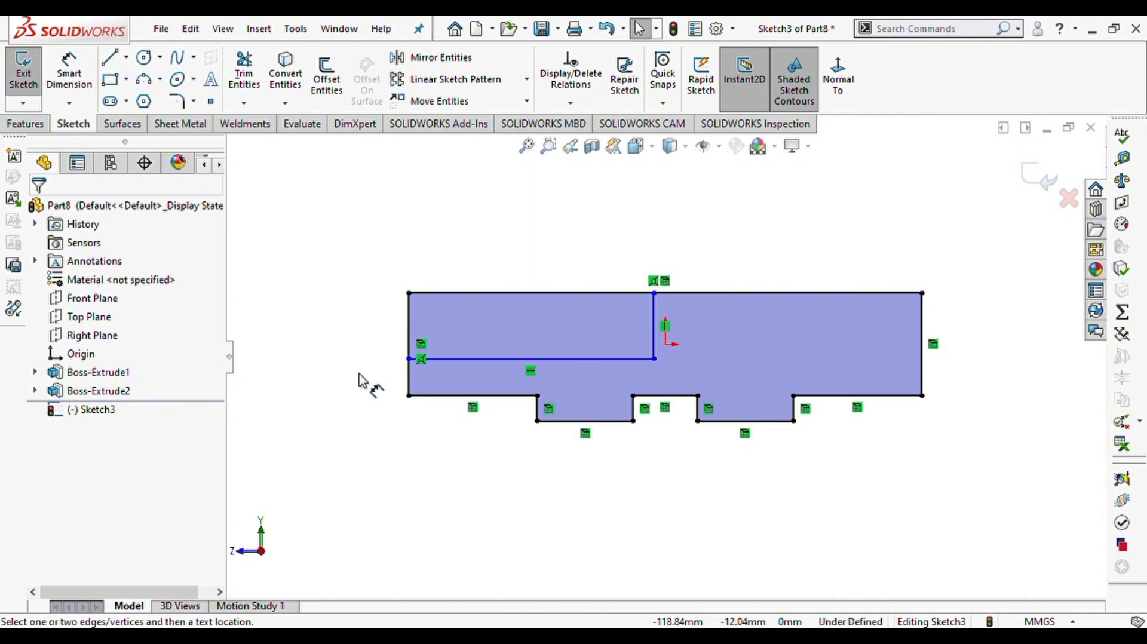
click(469, 395)
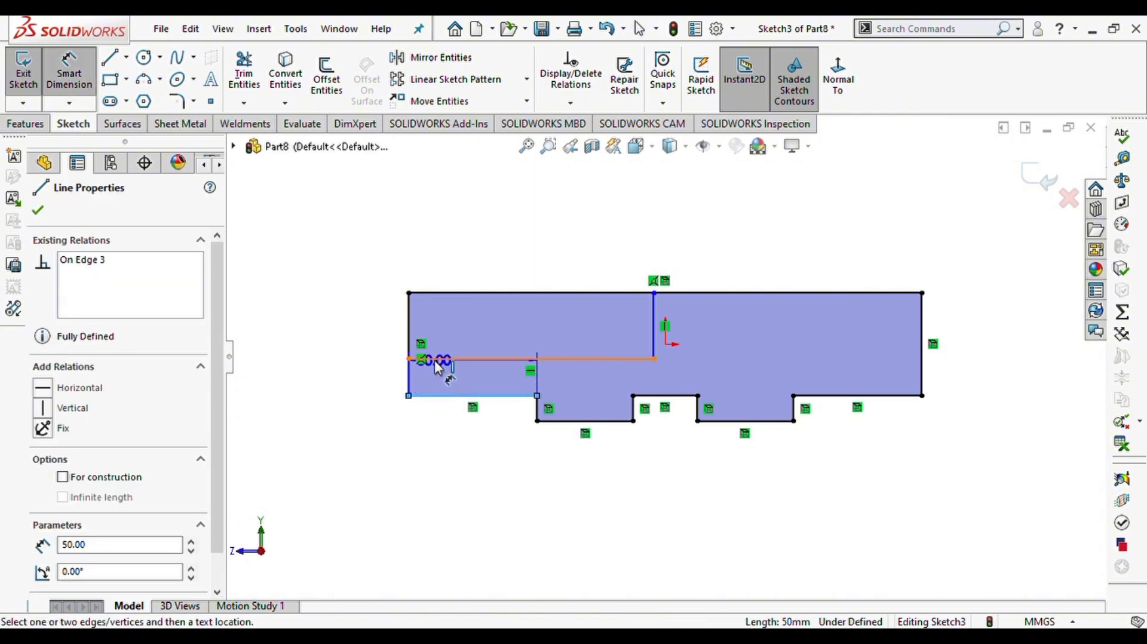
click(421, 359)
click(387, 380)
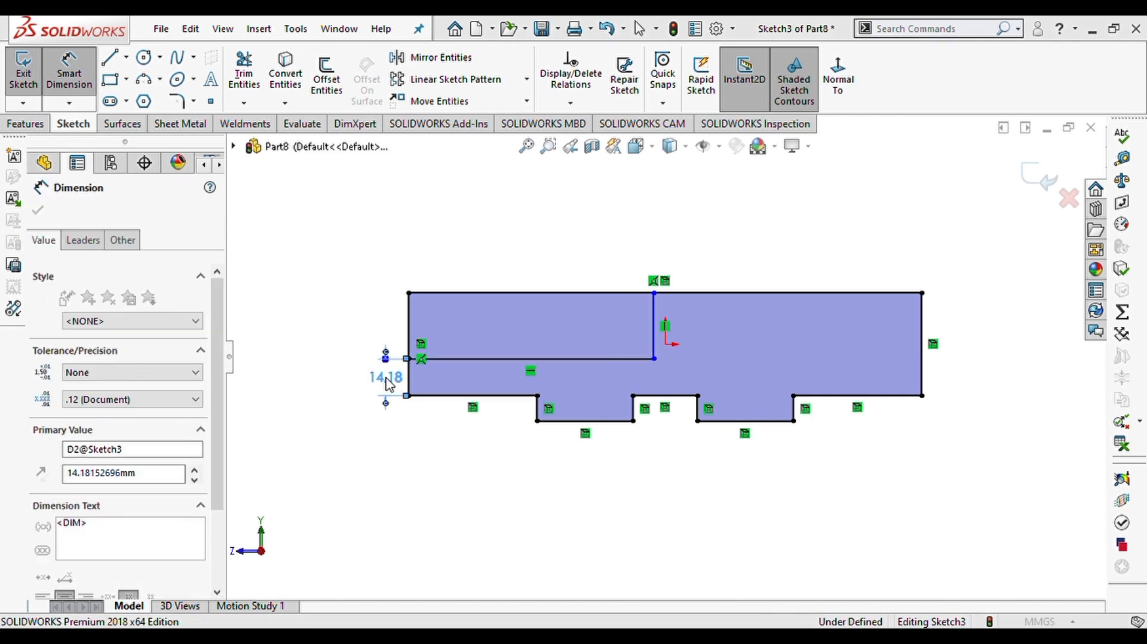
text(25)
key(Return)
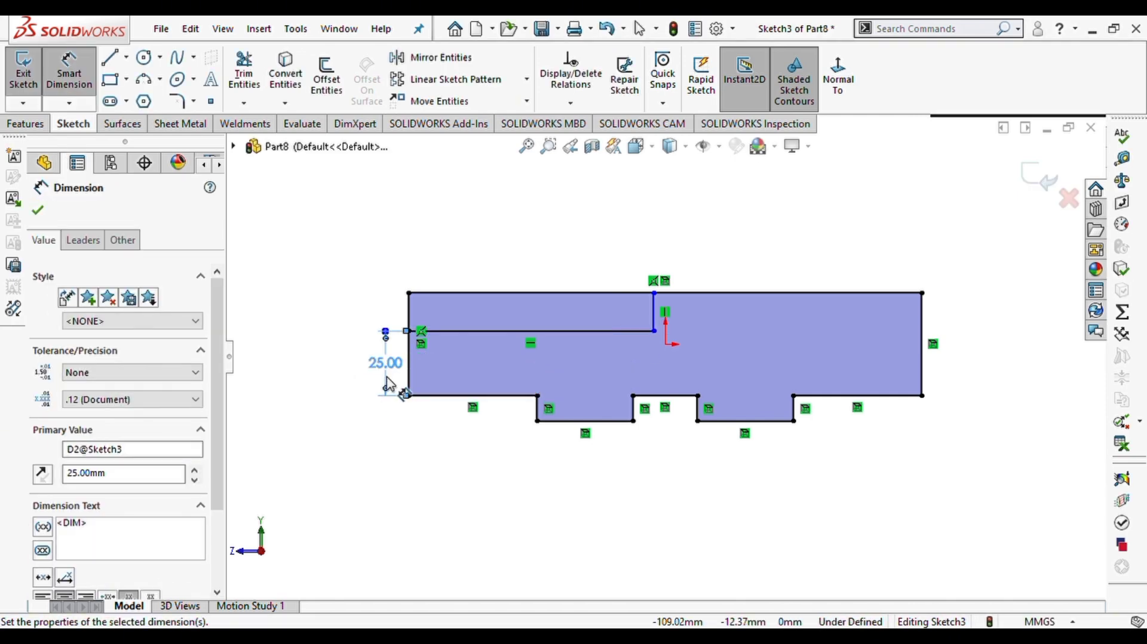
Dimension the distance from the block's end edge to the short vertical line to 100 mm and finish dimensioning.
click(409, 312)
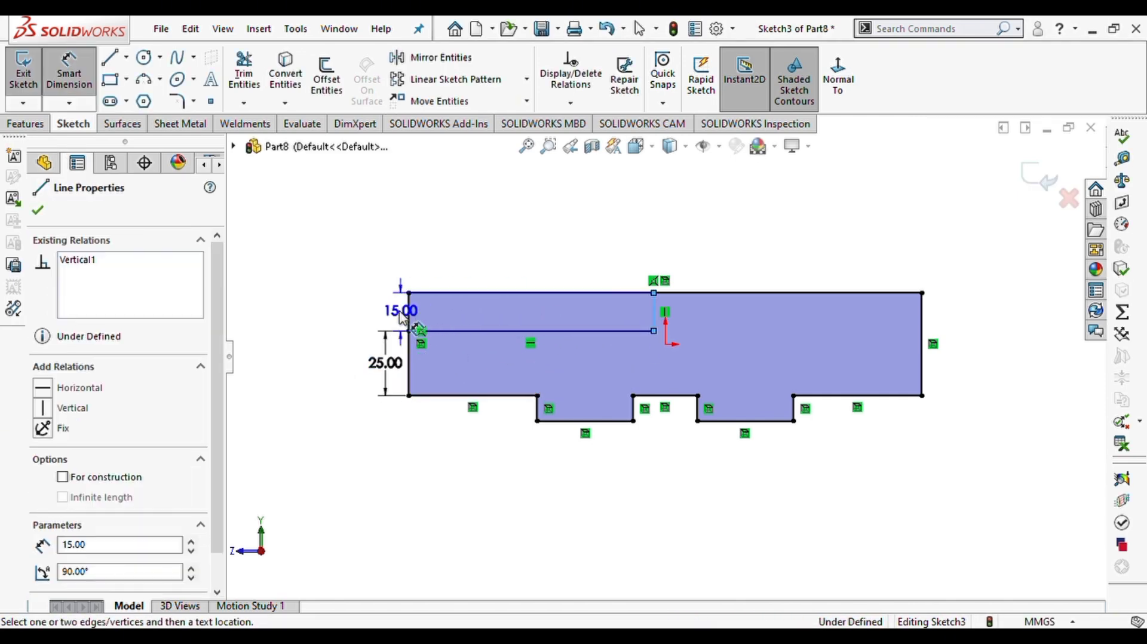
click(654, 293)
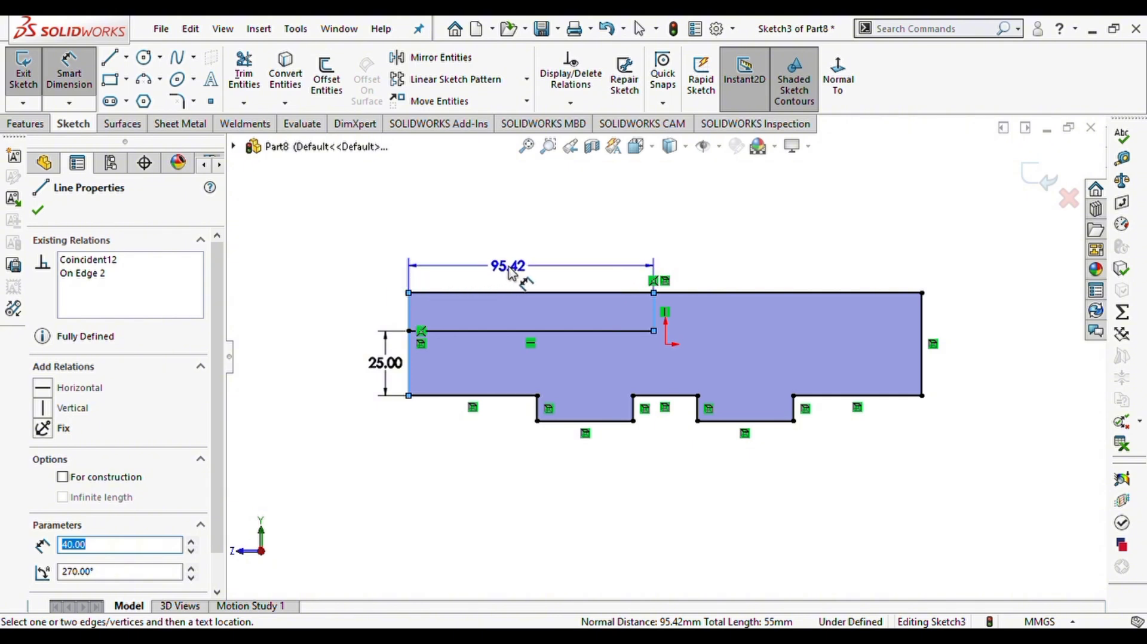
click(510, 271)
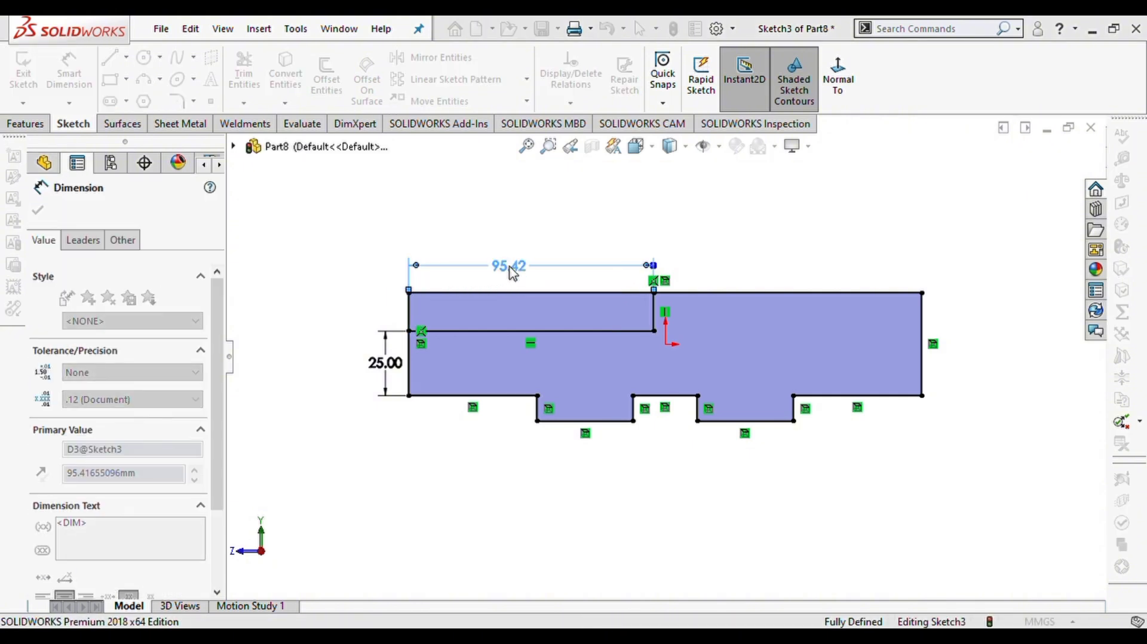
text(100)
key(Return)
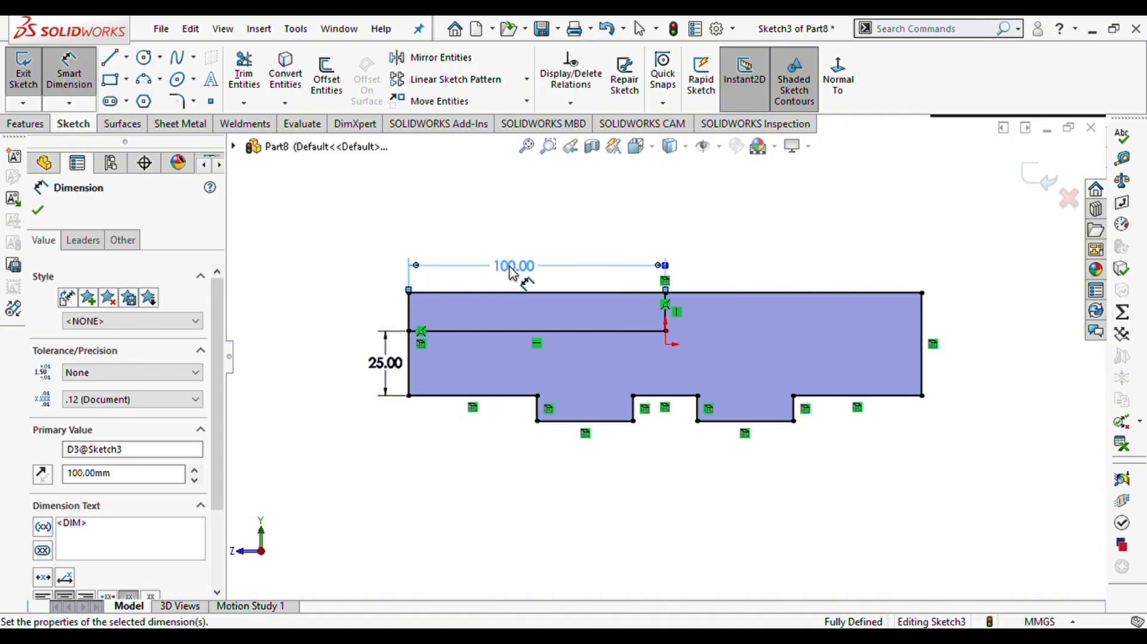
click(39, 210)
Cut the upper rectangular region at the block's end Through All with Extruded Cut to form a step.
click(25, 123)
click(269, 90)
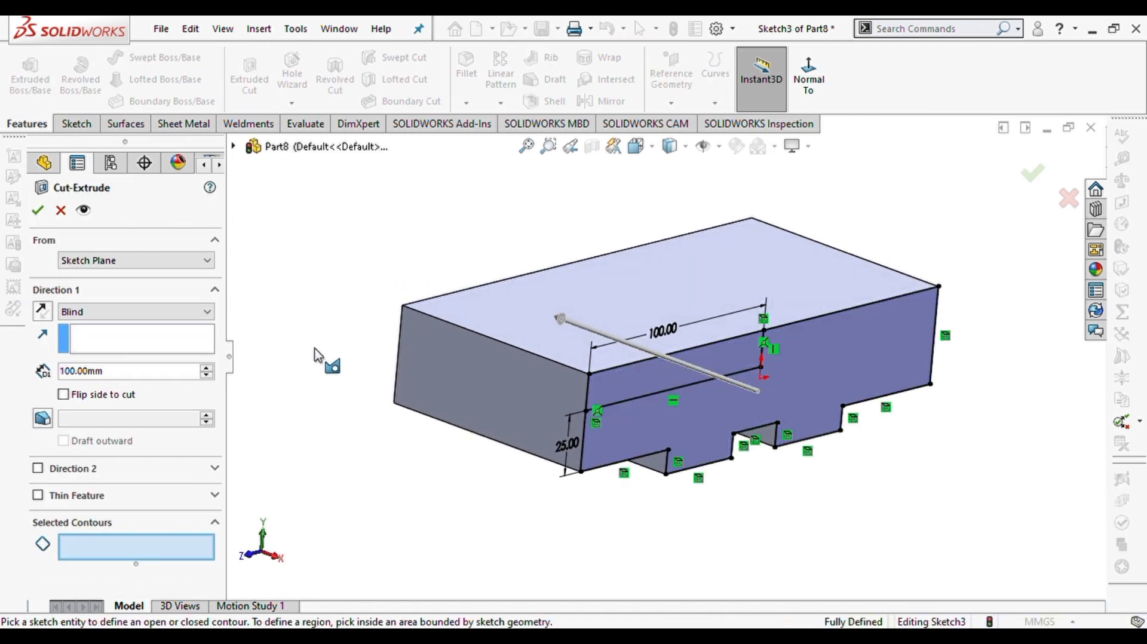
click(643, 381)
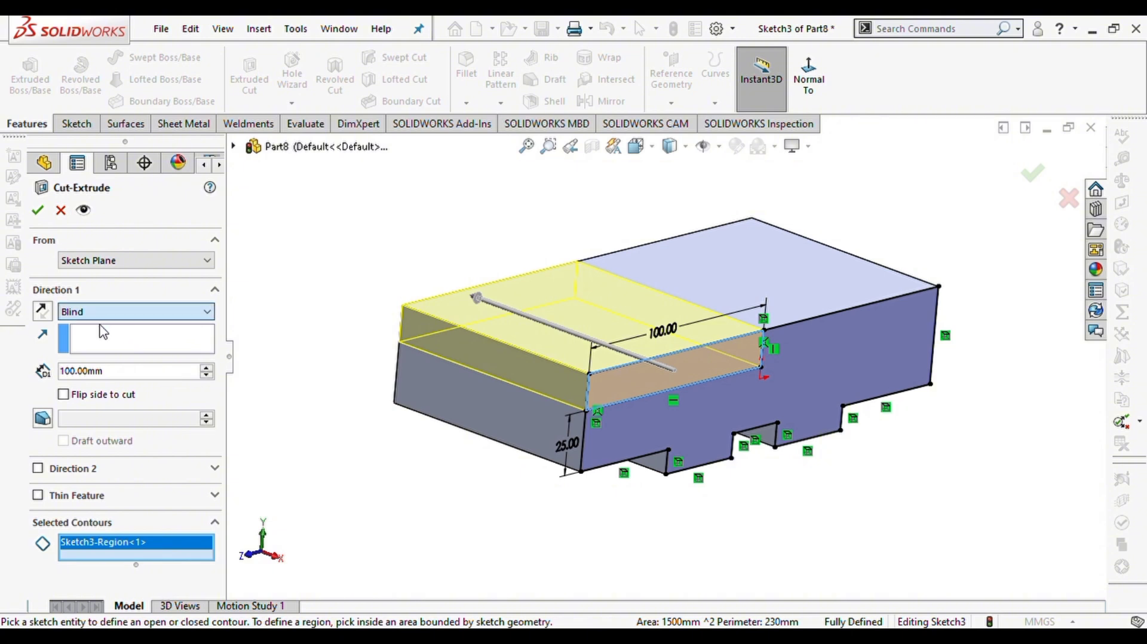
click(92, 342)
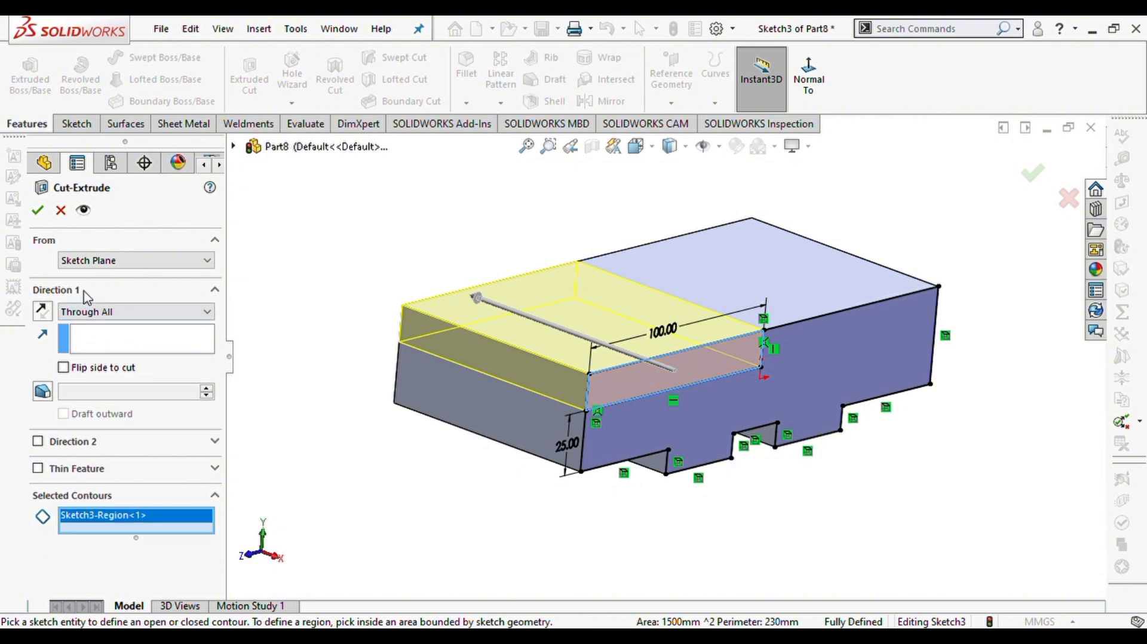
click(39, 210)
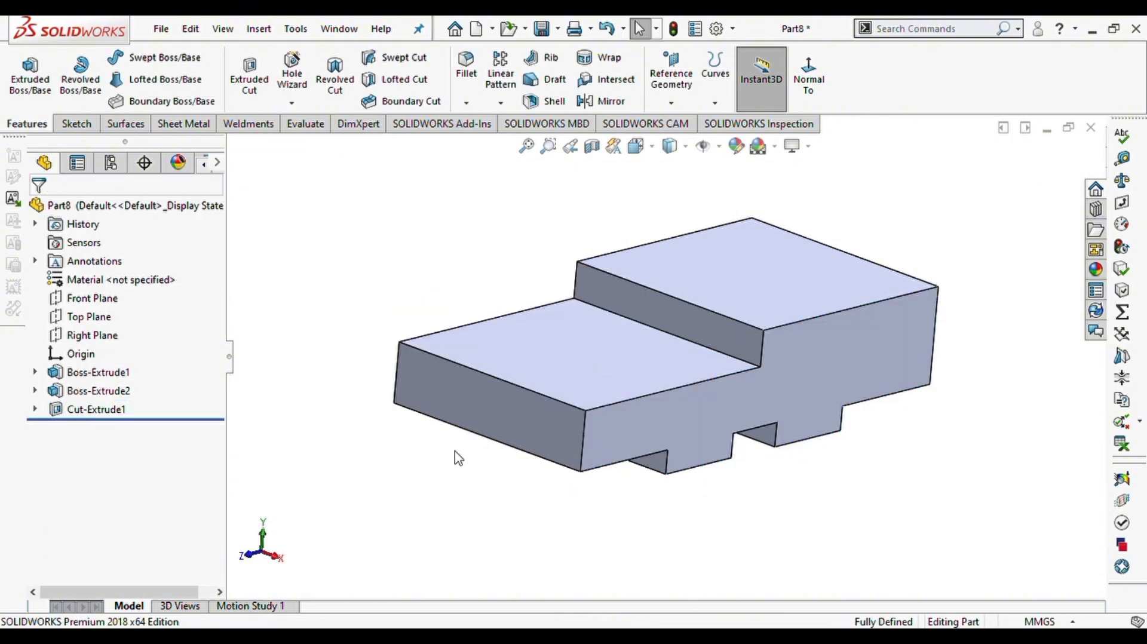
On the stepped side face, start a sketch and draw a downward-bulging three-point arc of about 60 mm radius across the step.
click(803, 378)
click(877, 328)
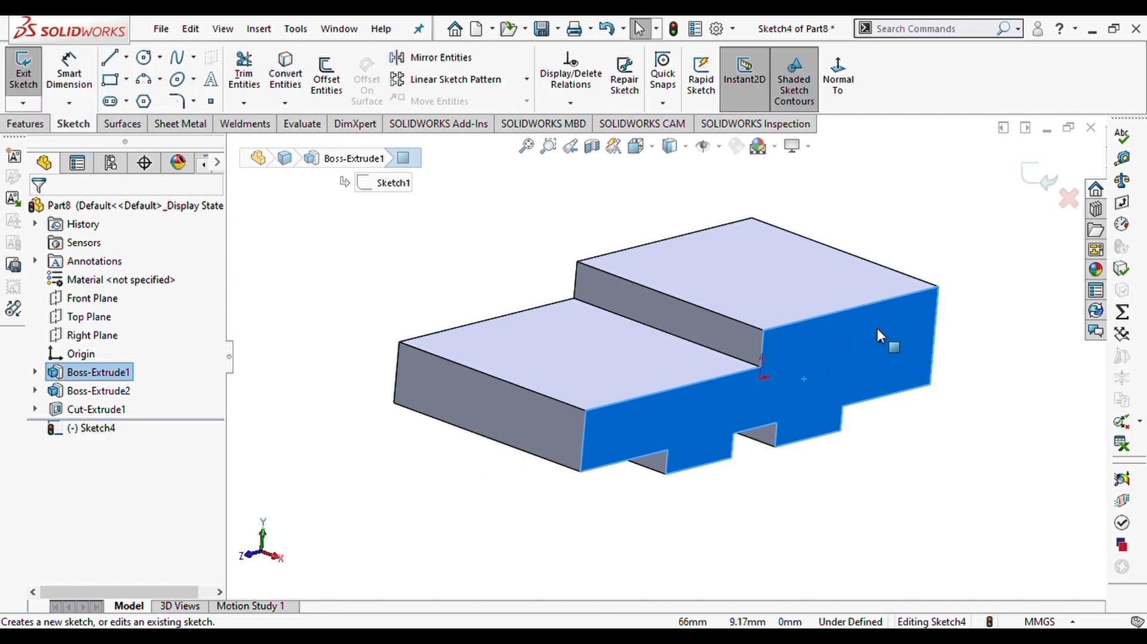
click(838, 77)
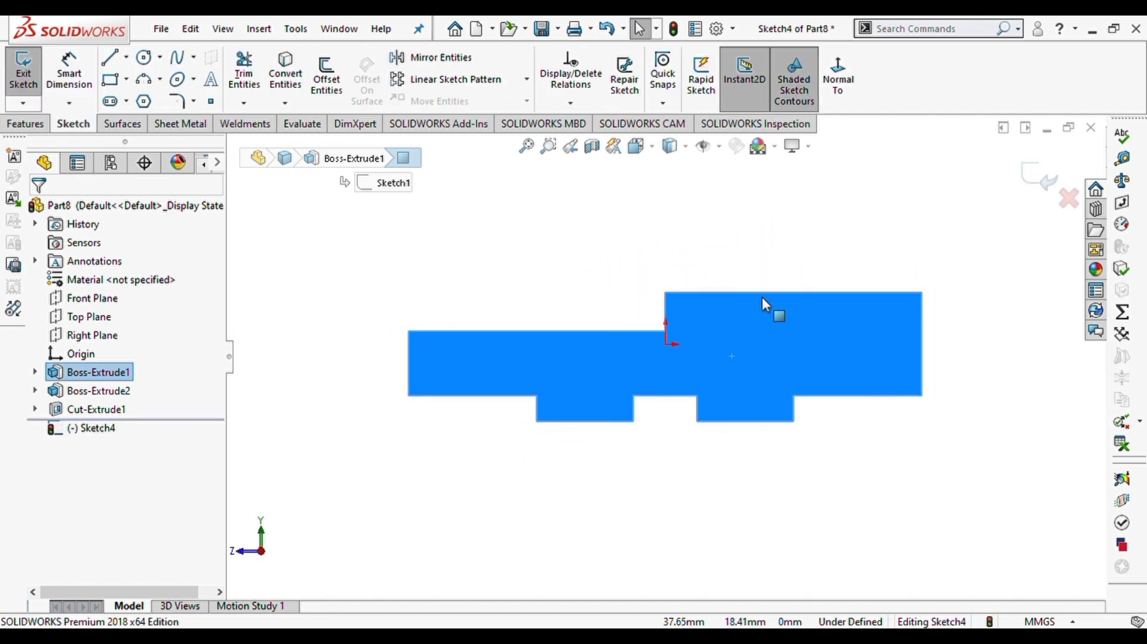
click(143, 79)
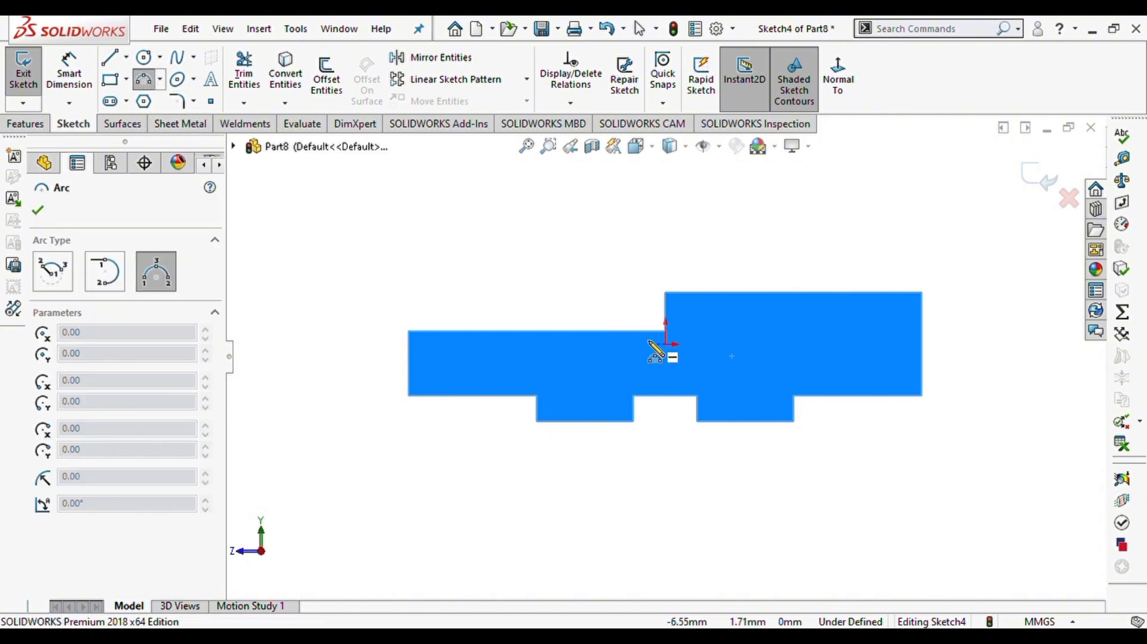
click(631, 320)
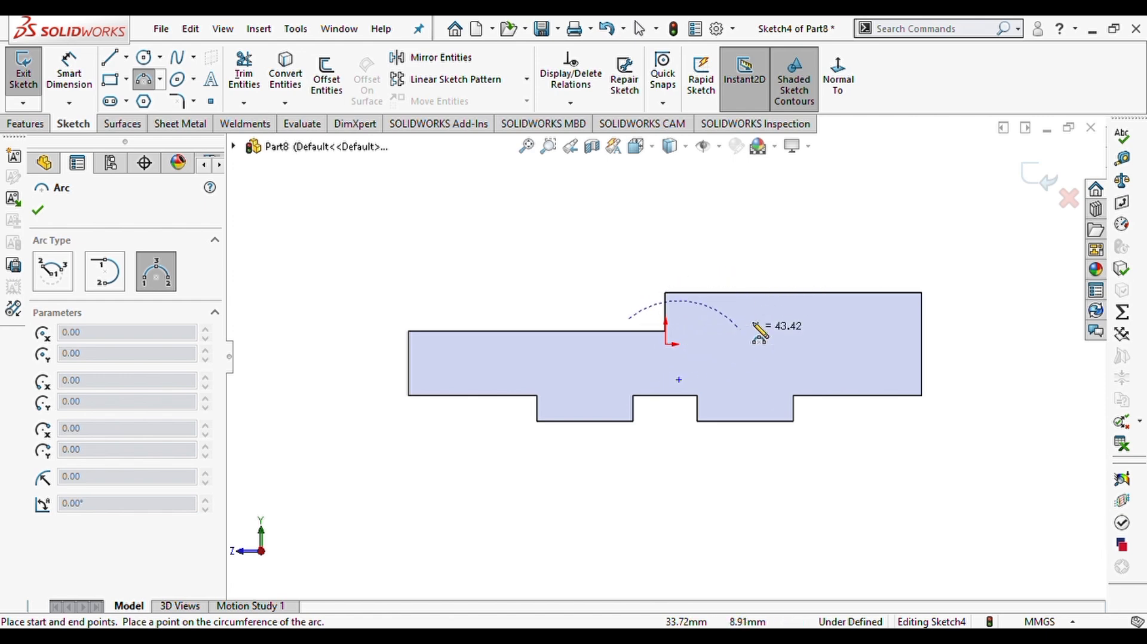
click(802, 285)
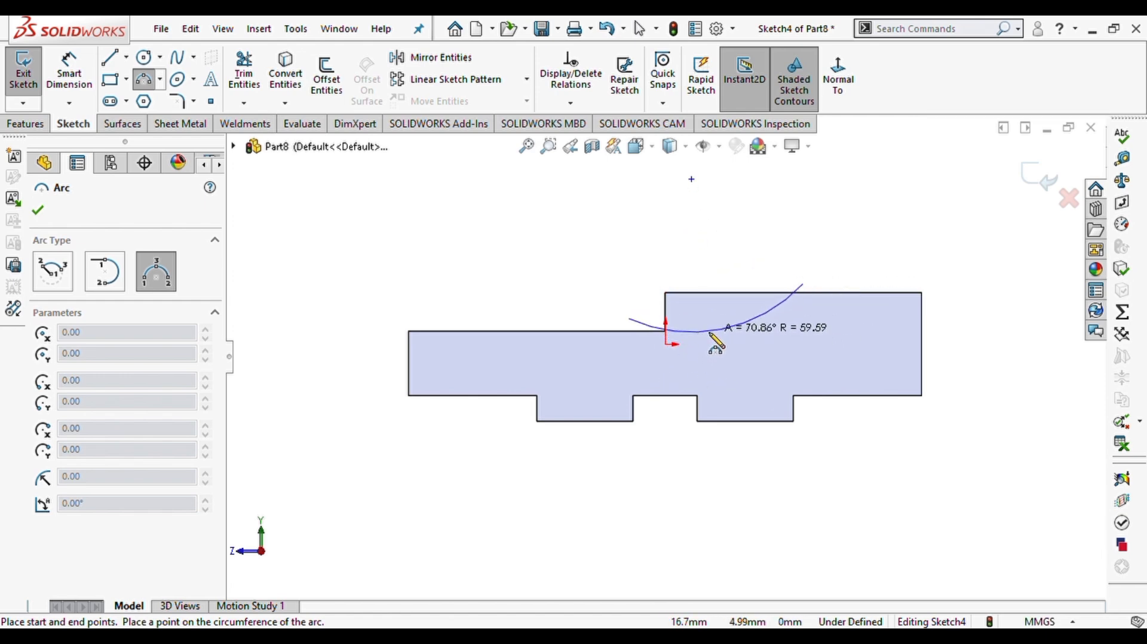
click(716, 344)
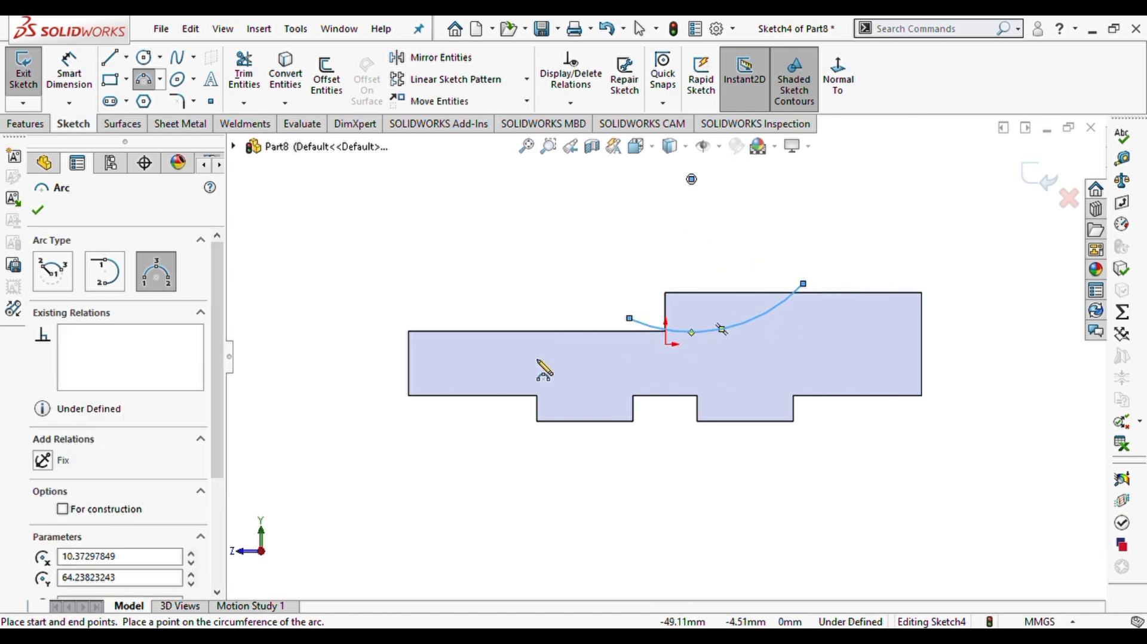
key(Escape)
key(Escape)
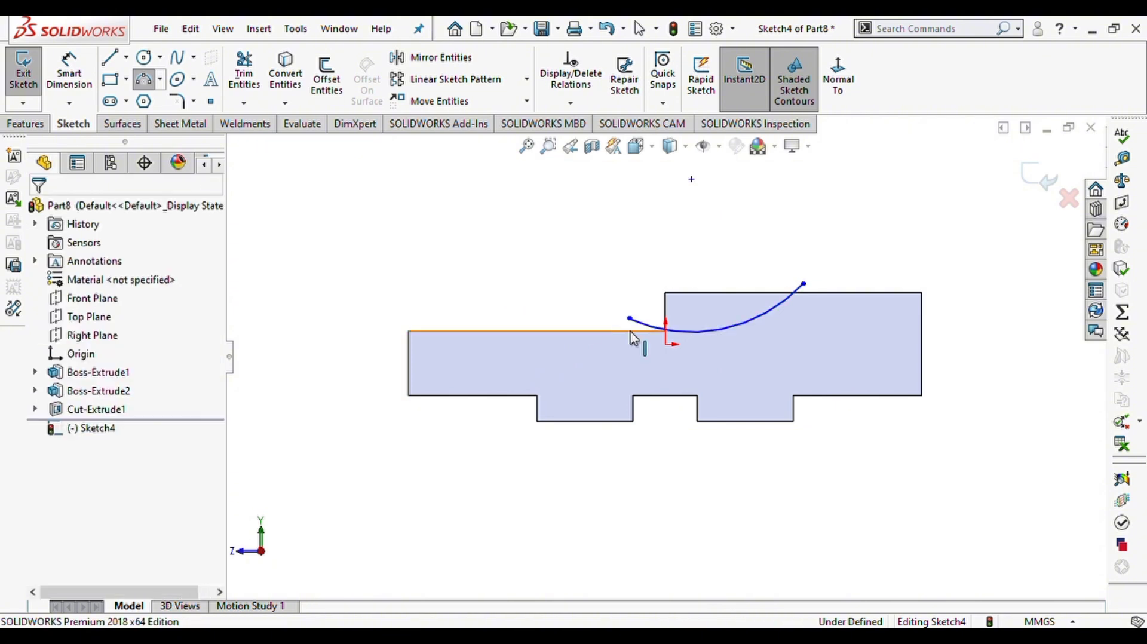
Make the arc's endpoints coincident with the lower step's top edge and the upper block's top edge.
click(631, 320)
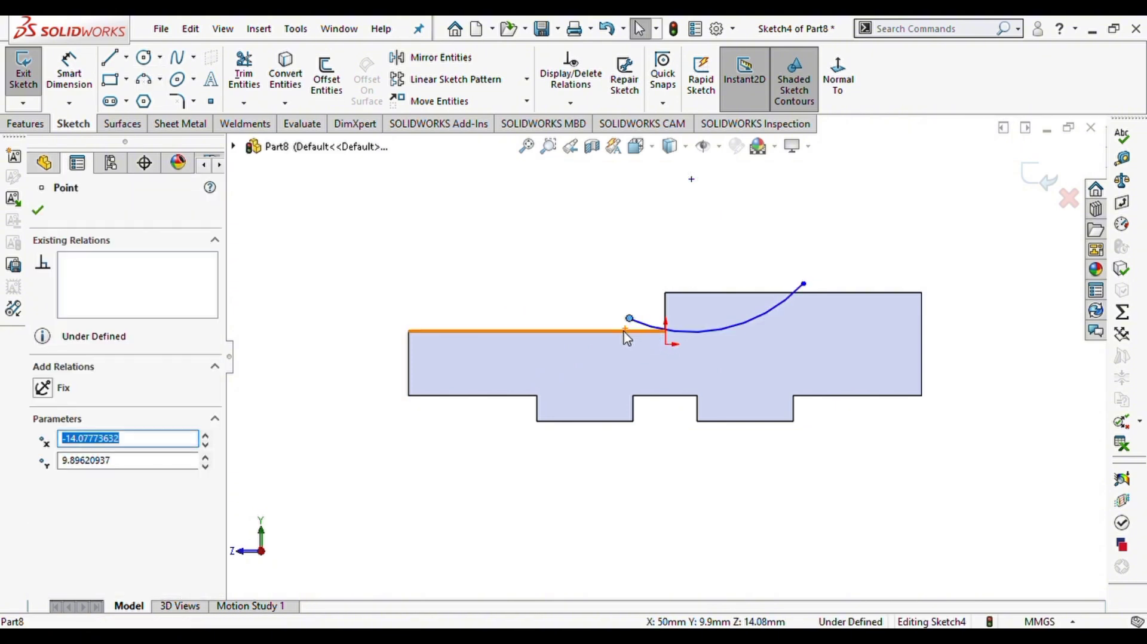
ctrl+click(625, 330)
click(695, 261)
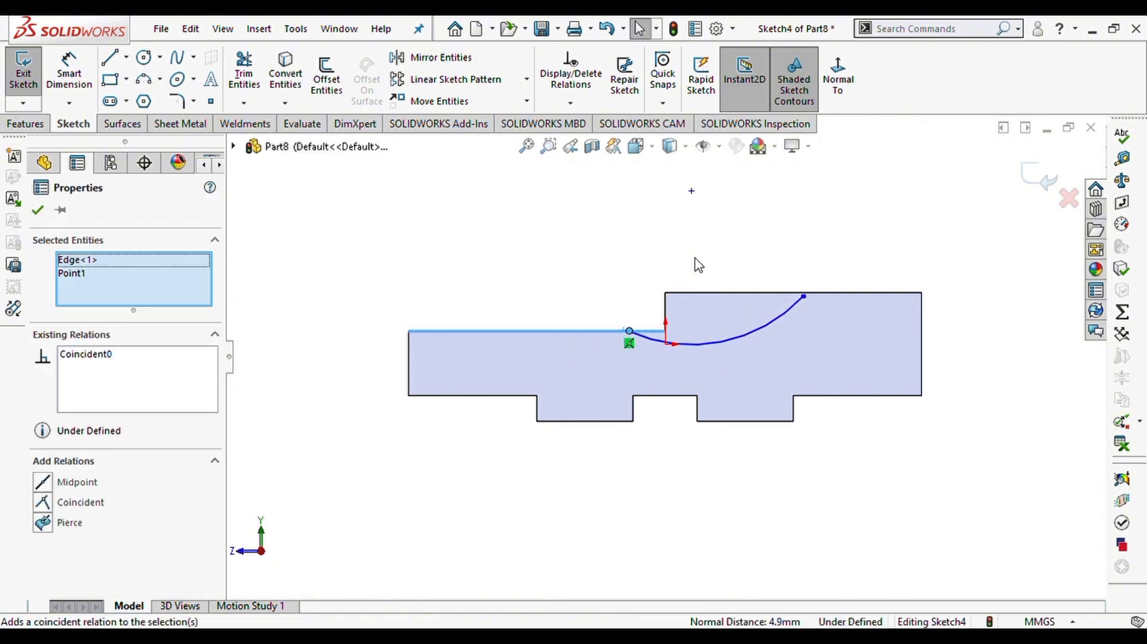
click(803, 298)
ctrl+click(840, 296)
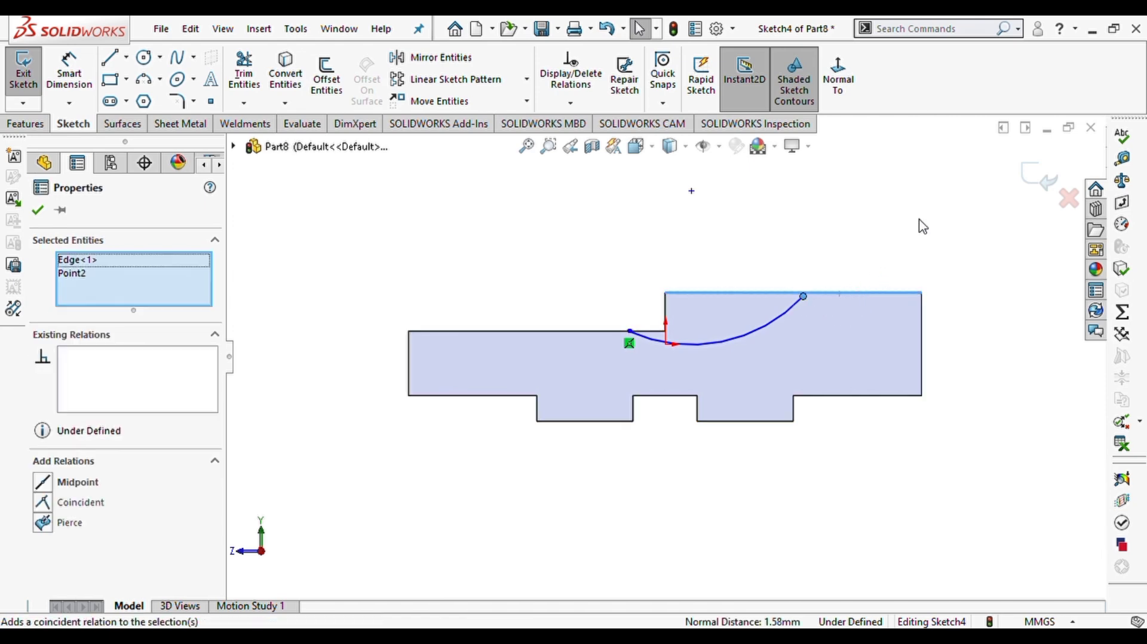
click(923, 227)
Dimension the arc's lowest point 5 mm below the lower step's top edge.
right_drag(903, 506, 913, 456)
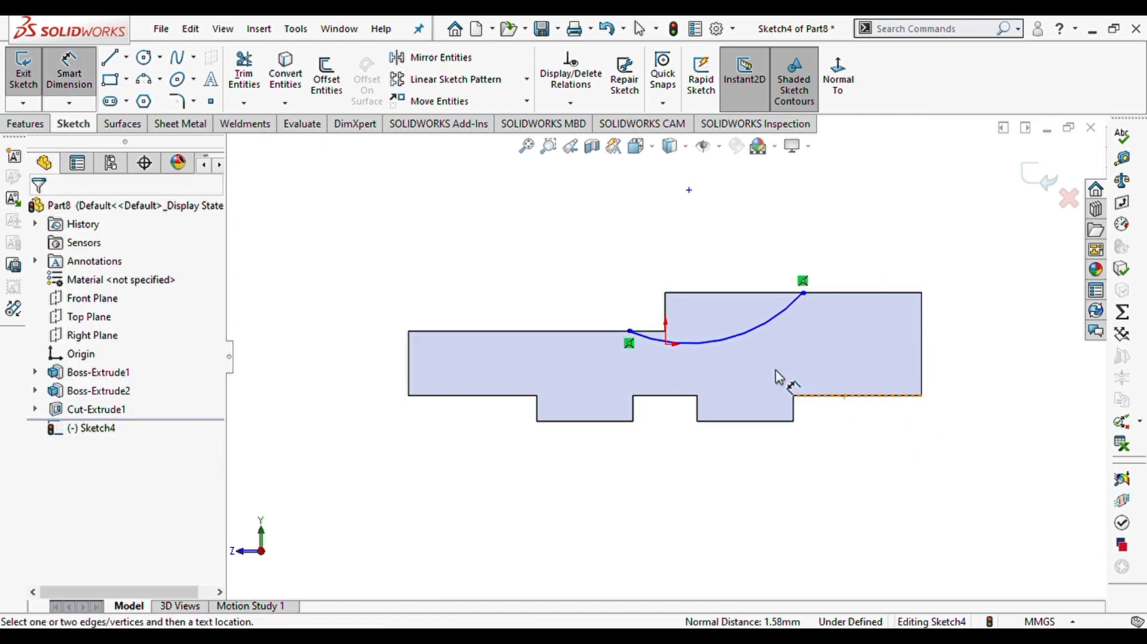
click(592, 331)
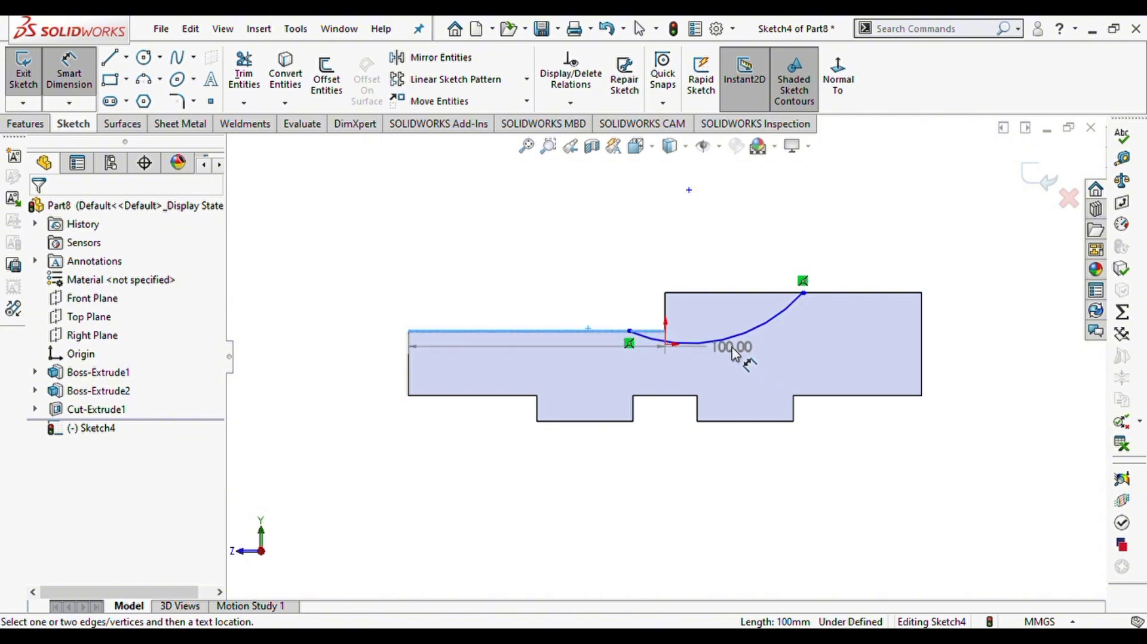
click(727, 342)
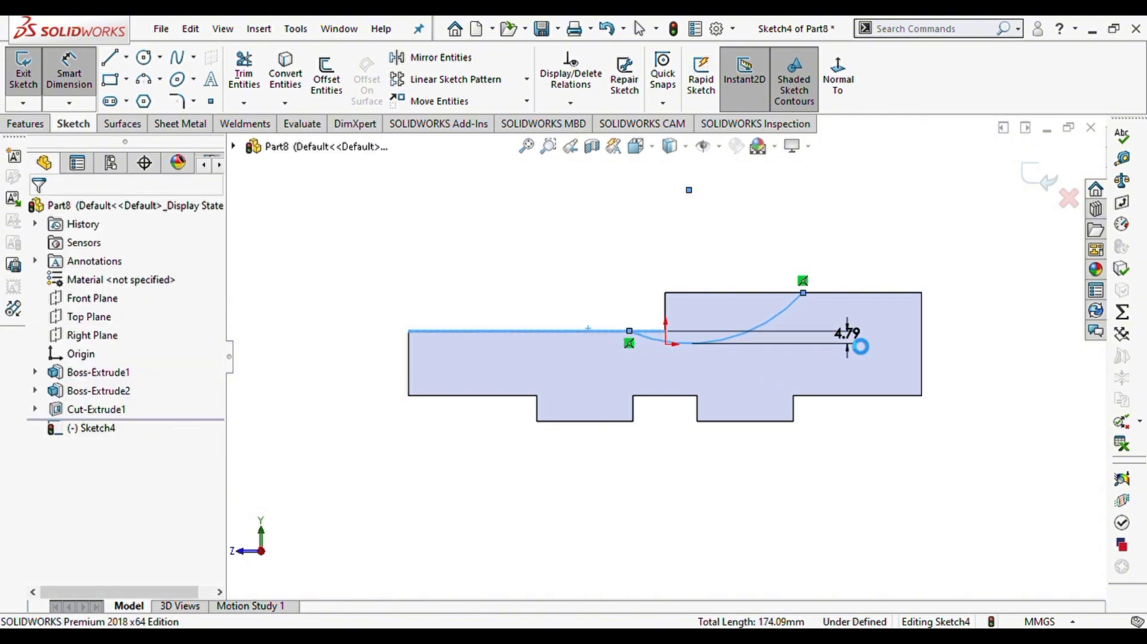
click(848, 338)
text(5)
key(Return)
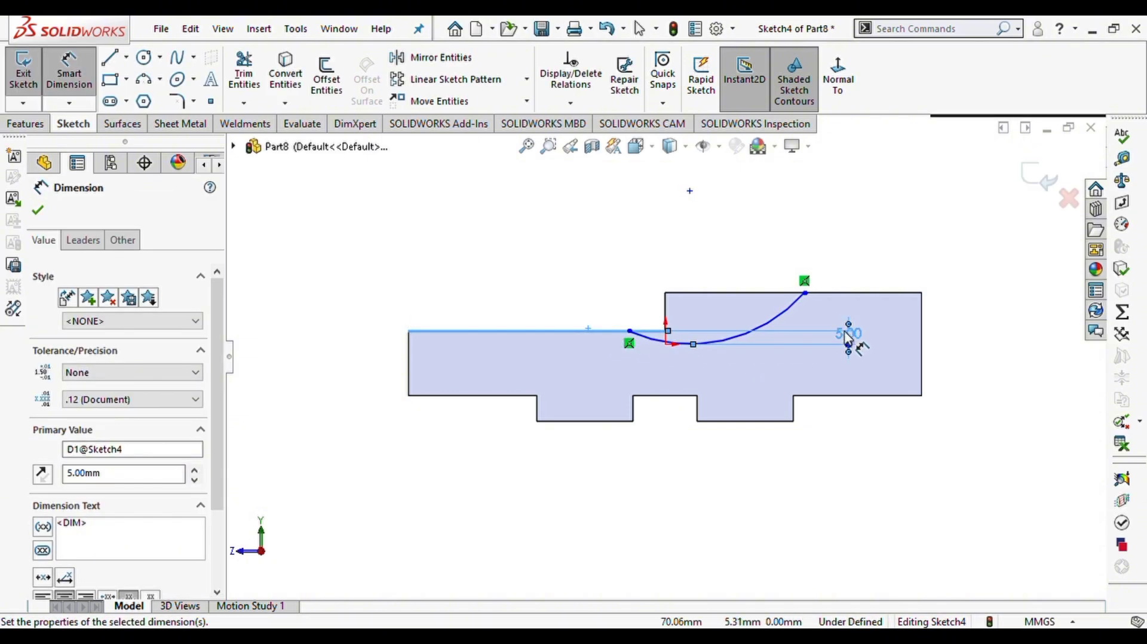
Dimension the arc's radius to 50 mm.
click(794, 310)
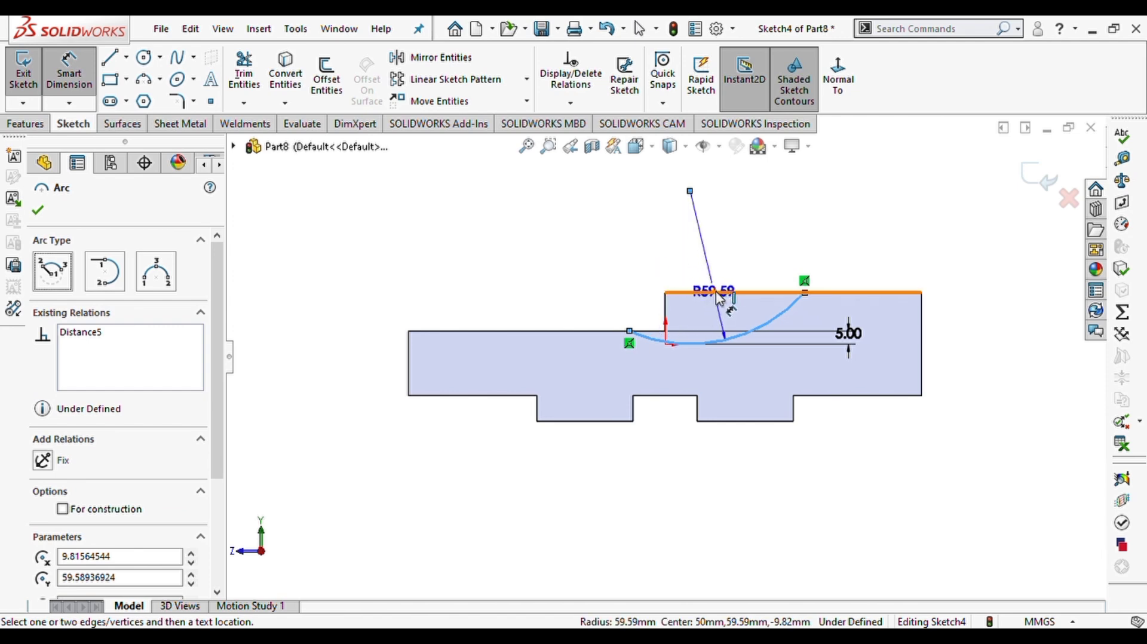
click(718, 289)
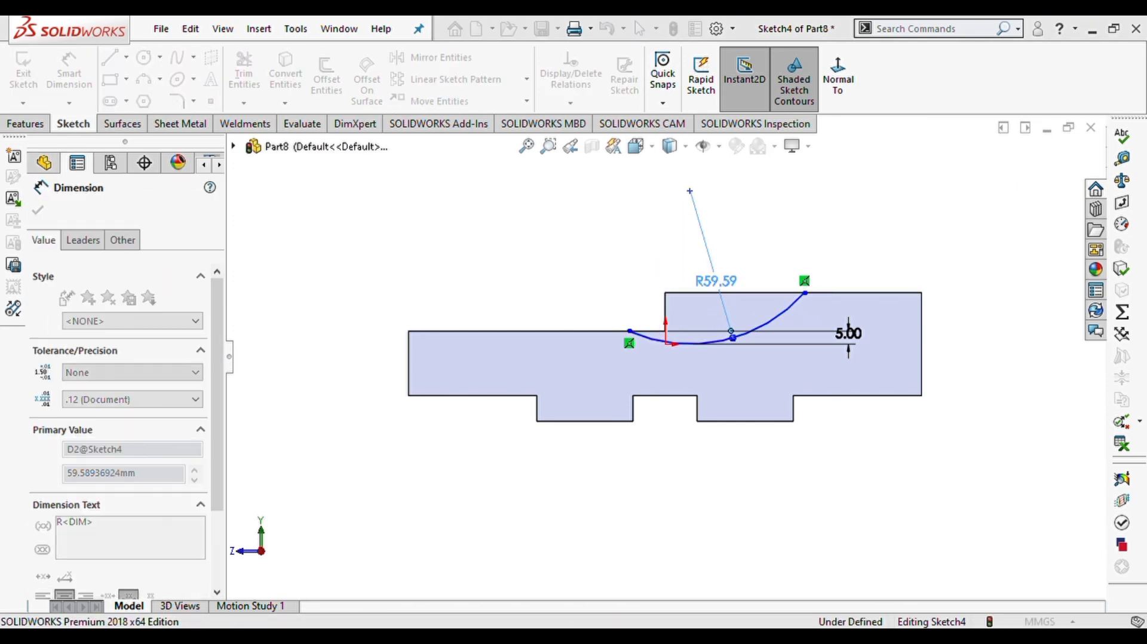
text(50)
key(Return)
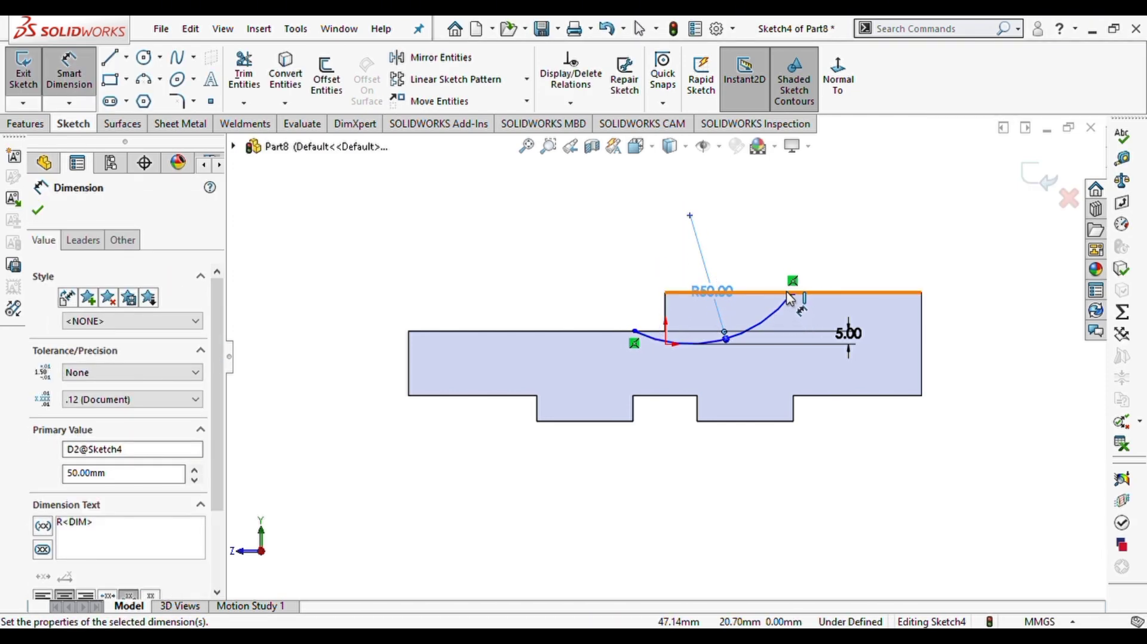
Dimension the distance from the arc's upper endpoint to the block's far top corner to 60 mm and finish dimensioning.
click(794, 293)
click(922, 293)
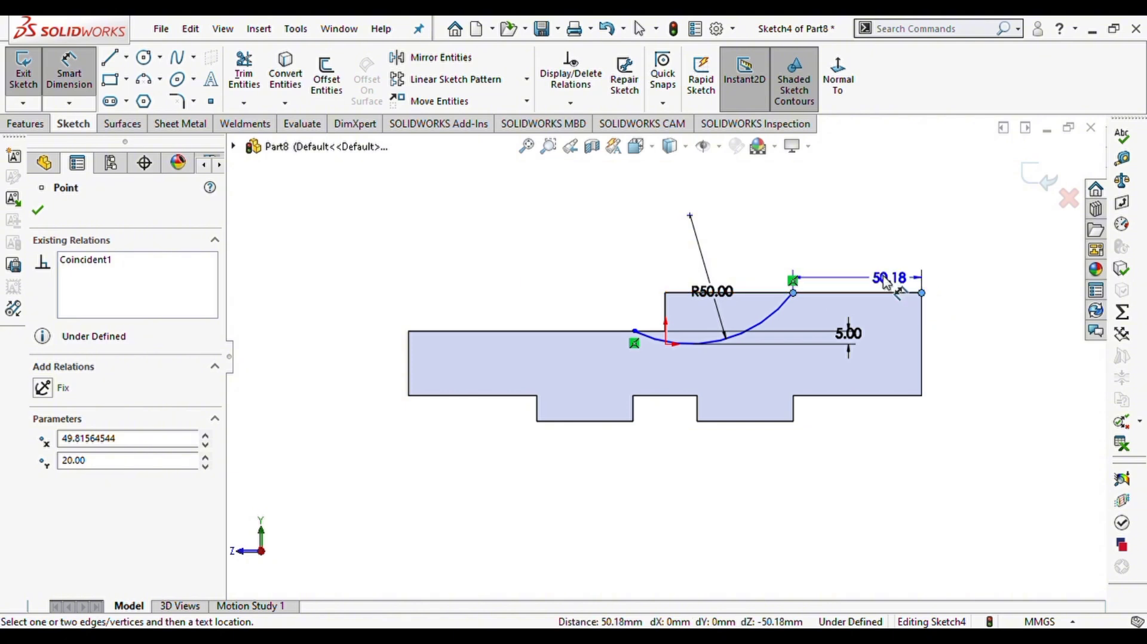
click(861, 258)
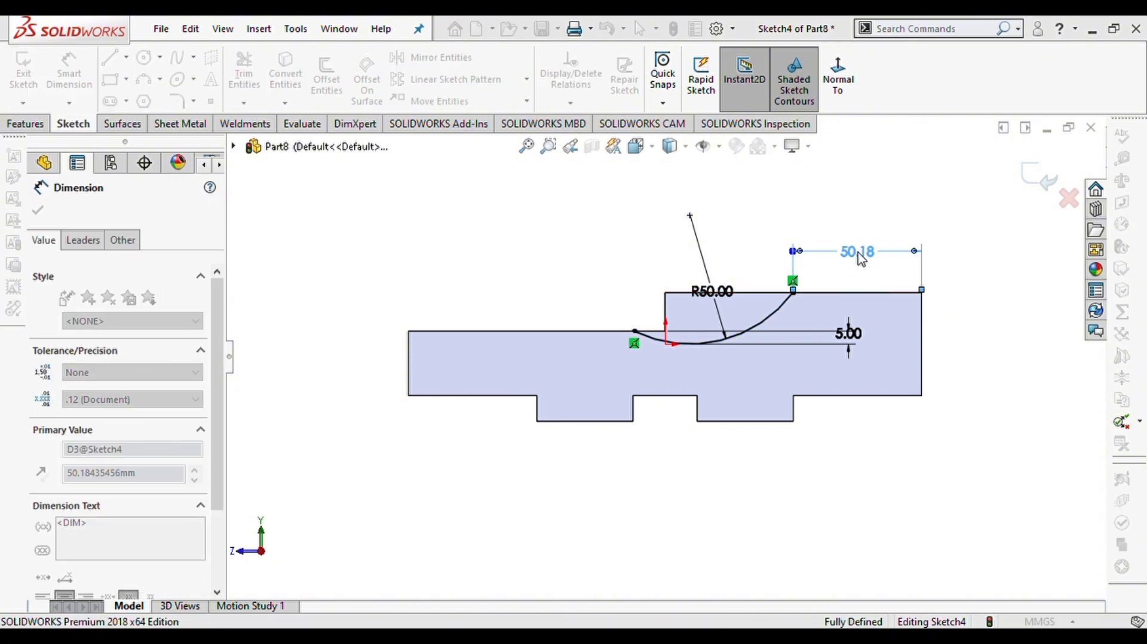
text(60)
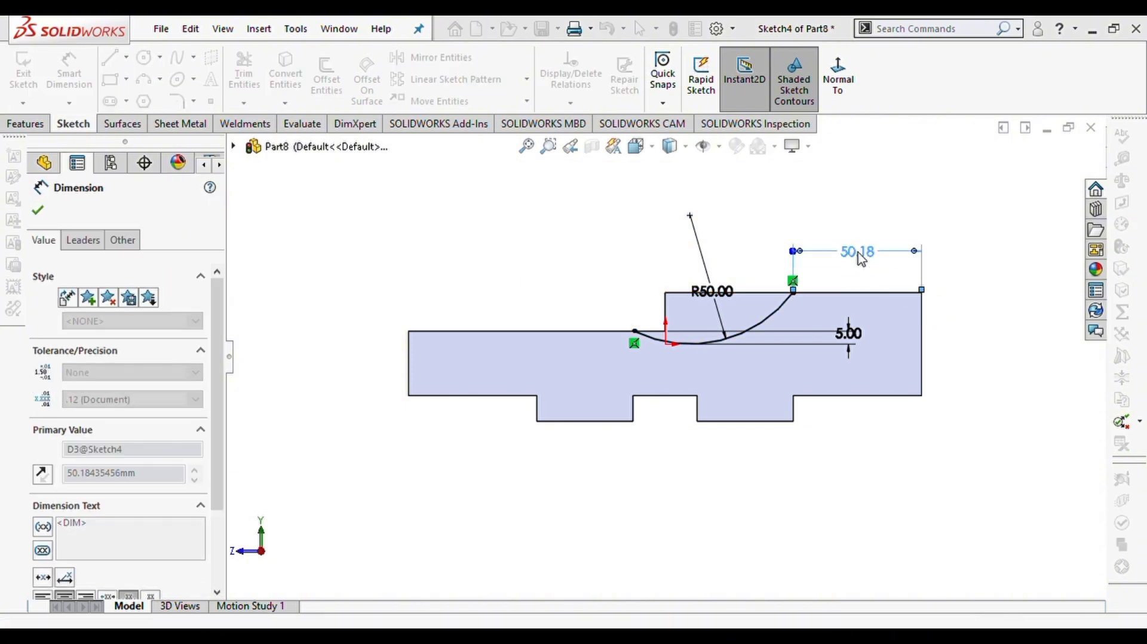
key(Return)
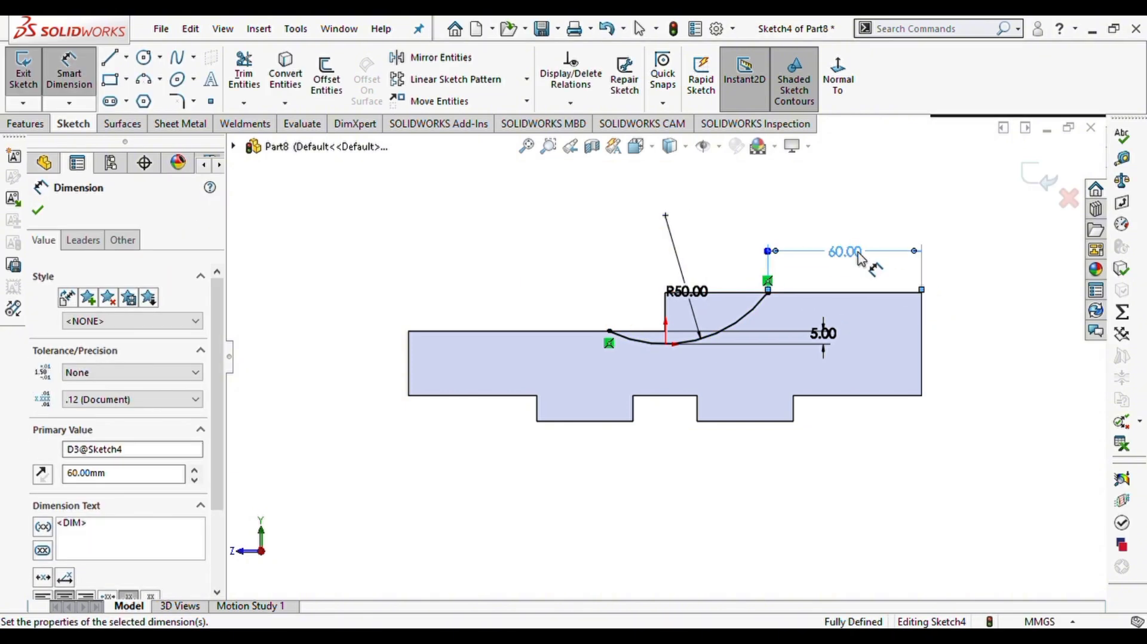
click(38, 210)
Cut the region above the arc with a Blind Extruded Cut 30 mm deep into the side face.
click(25, 124)
mouse_move(300, 221)
middle_down()
mouse_move(357, 270)
mouse_move(344, 281)
middle_up()
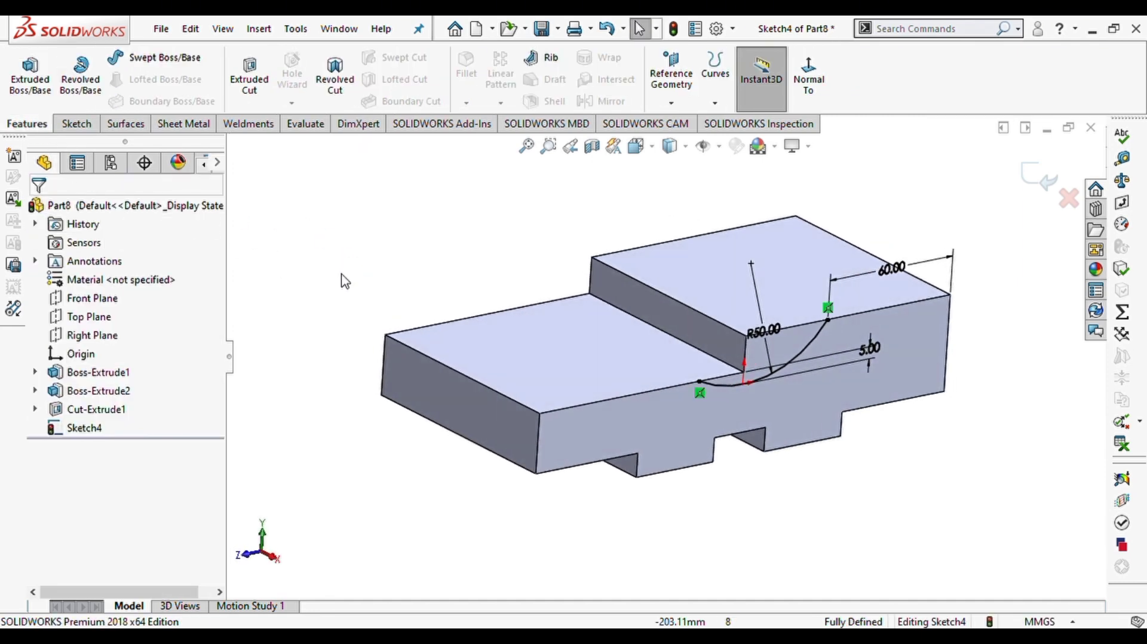
click(248, 90)
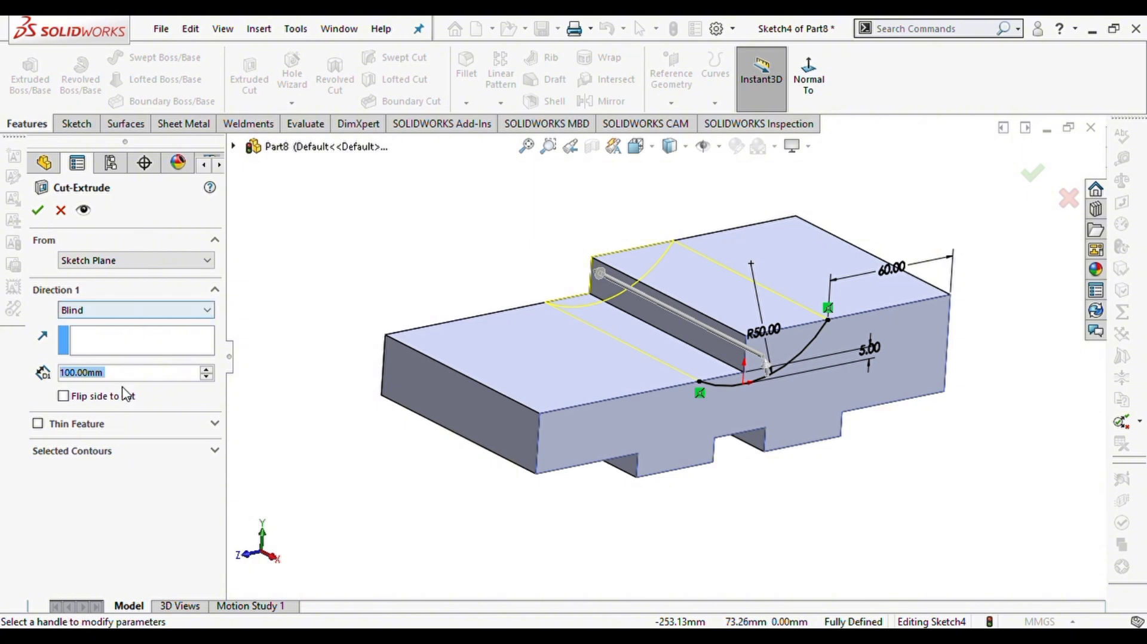
text(30)
key(Return)
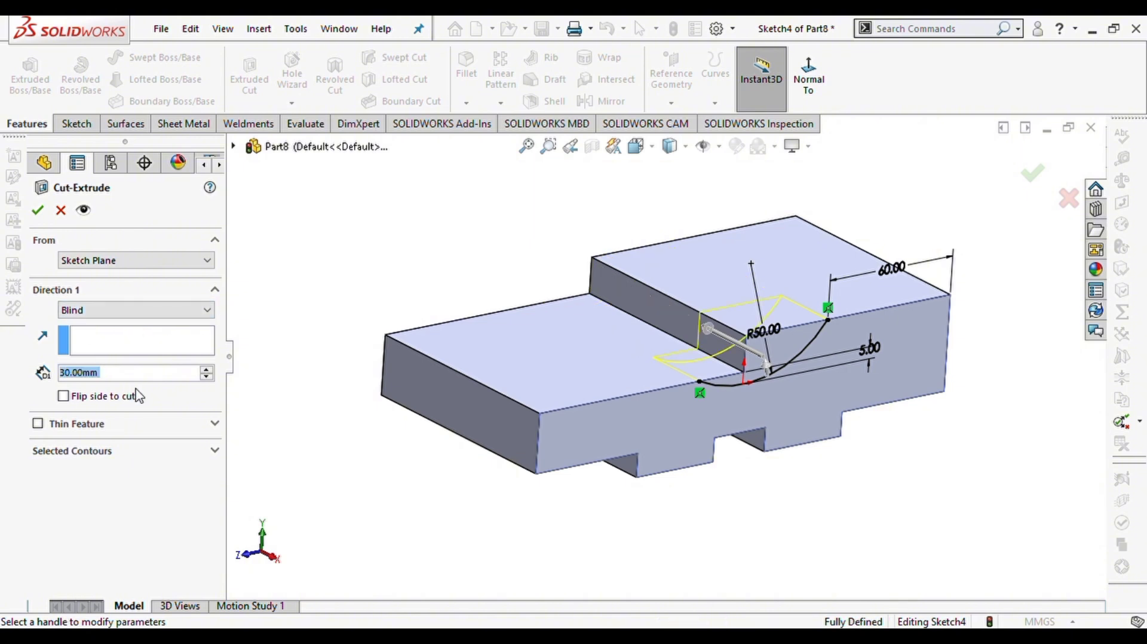
click(37, 210)
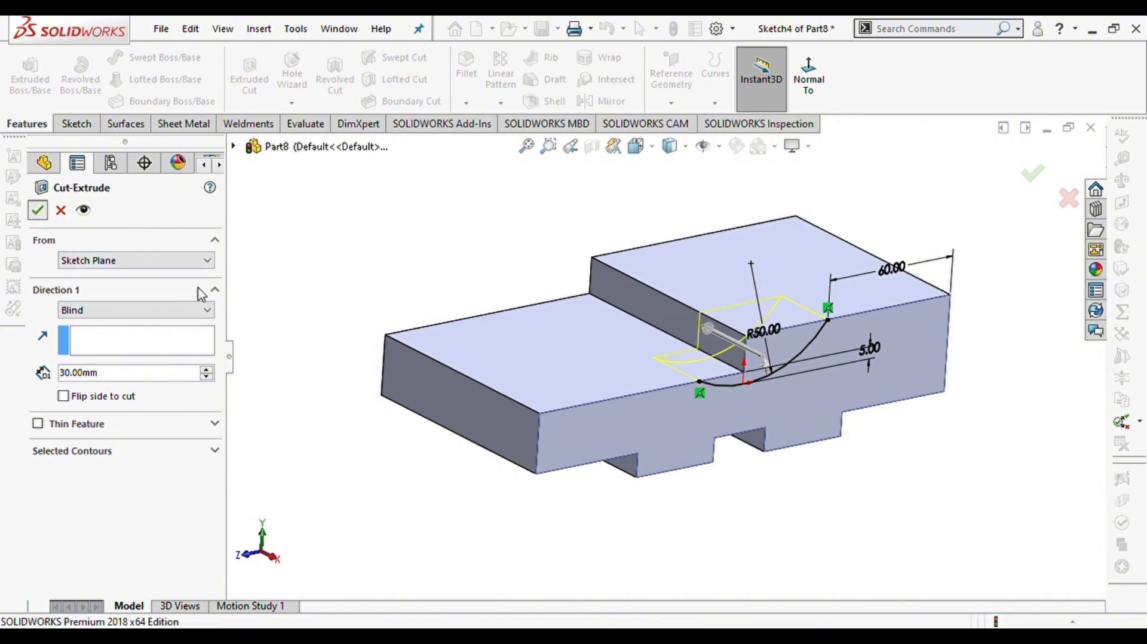
Create a reference plane at 20° to the lower step's top face, passing through that face's long edge beside the arc cut.
middle_drag(781, 463, 758, 453)
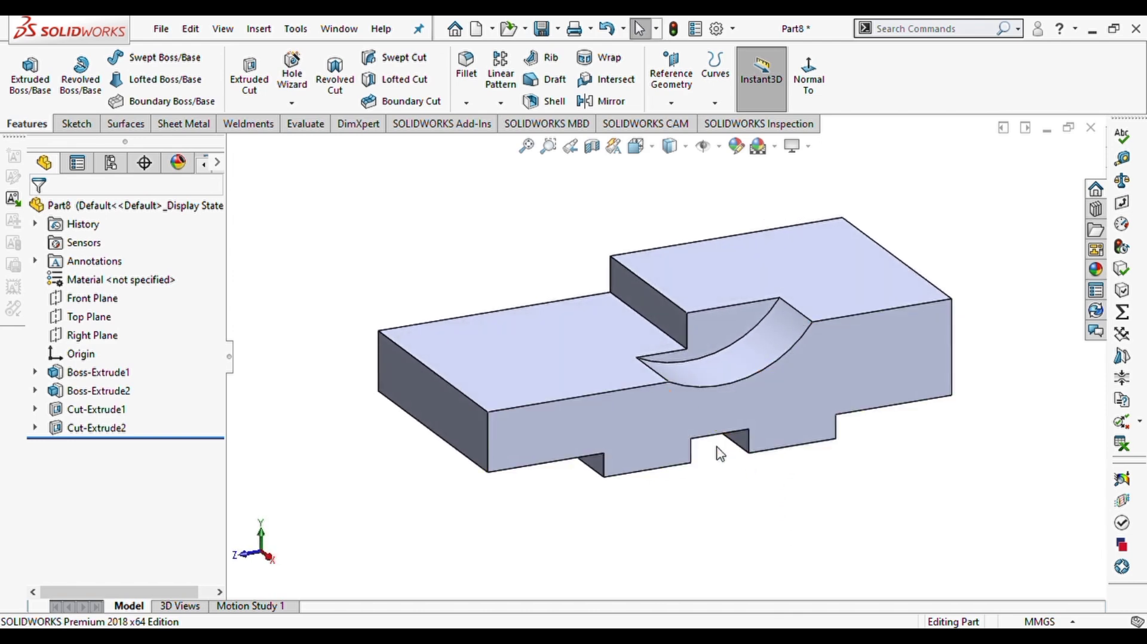
mouse_move(518, 399)
middle_down()
mouse_move(529, 417)
mouse_move(515, 411)
middle_up()
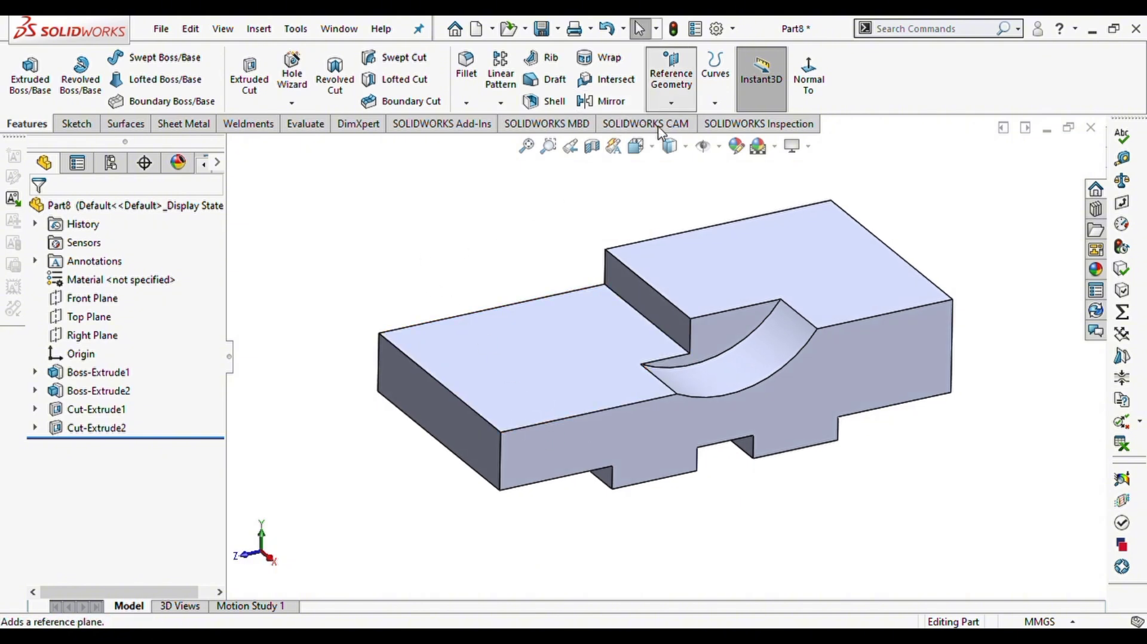
click(675, 90)
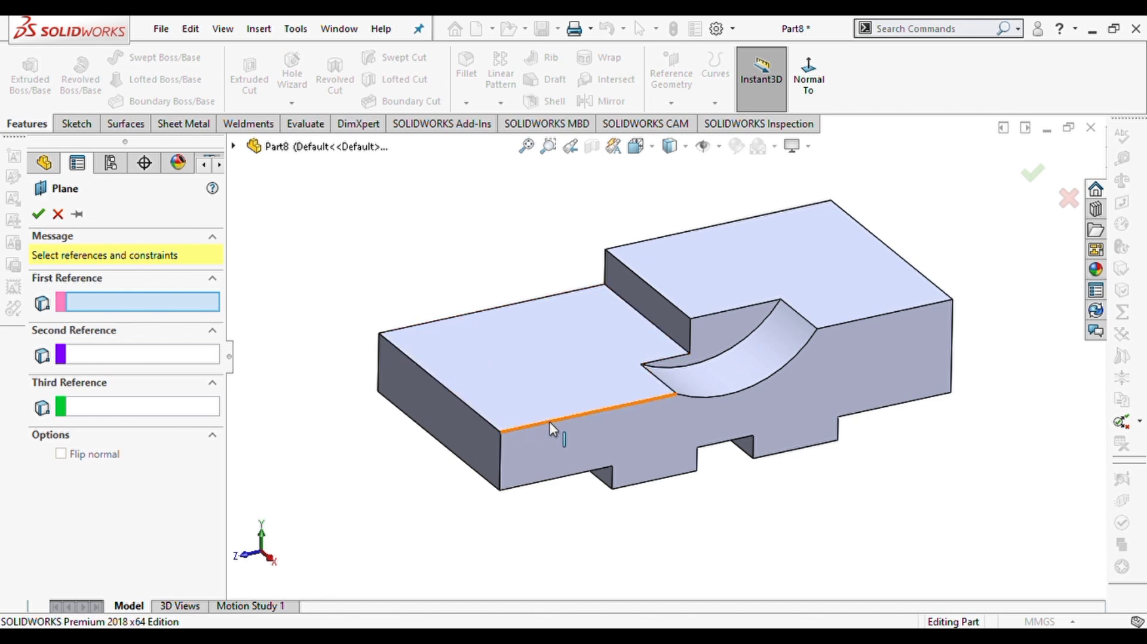
click(511, 398)
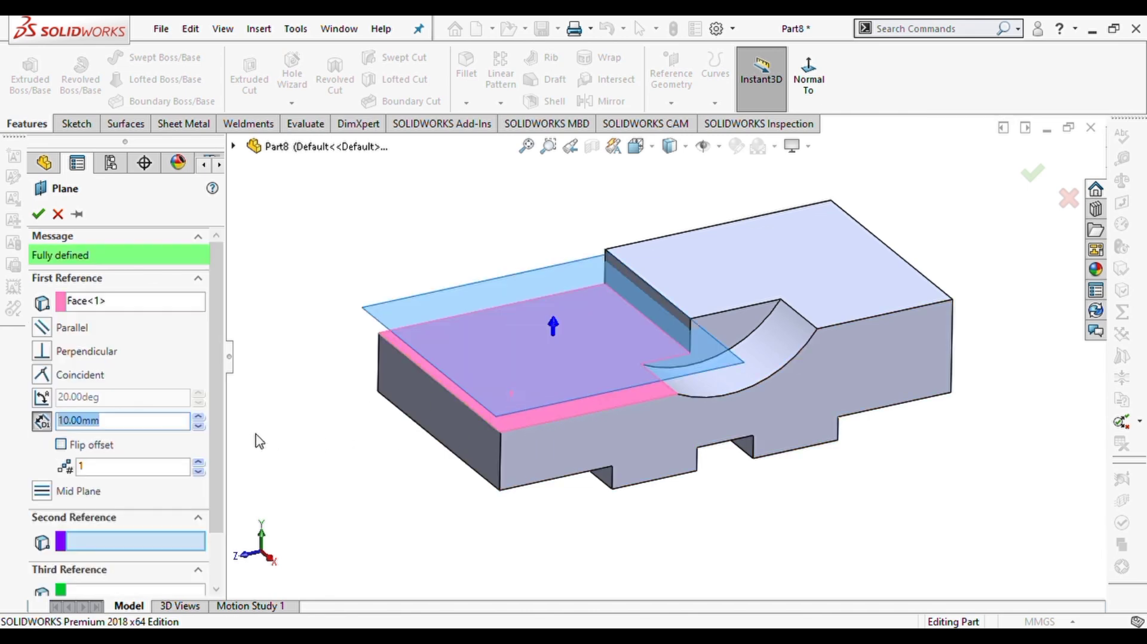
click(547, 425)
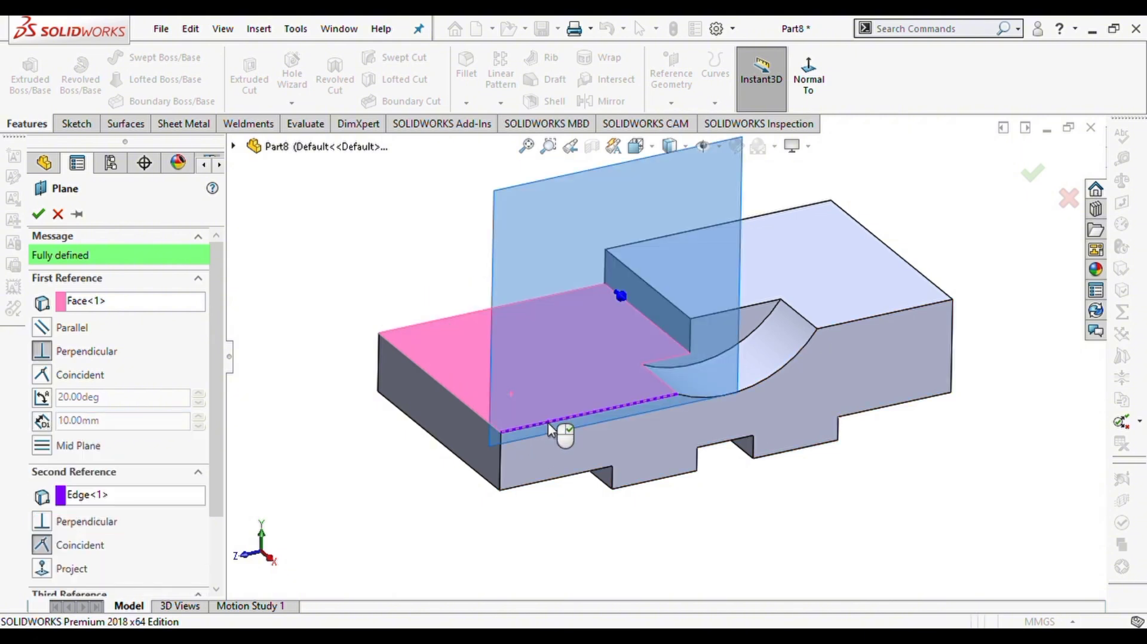
click(42, 398)
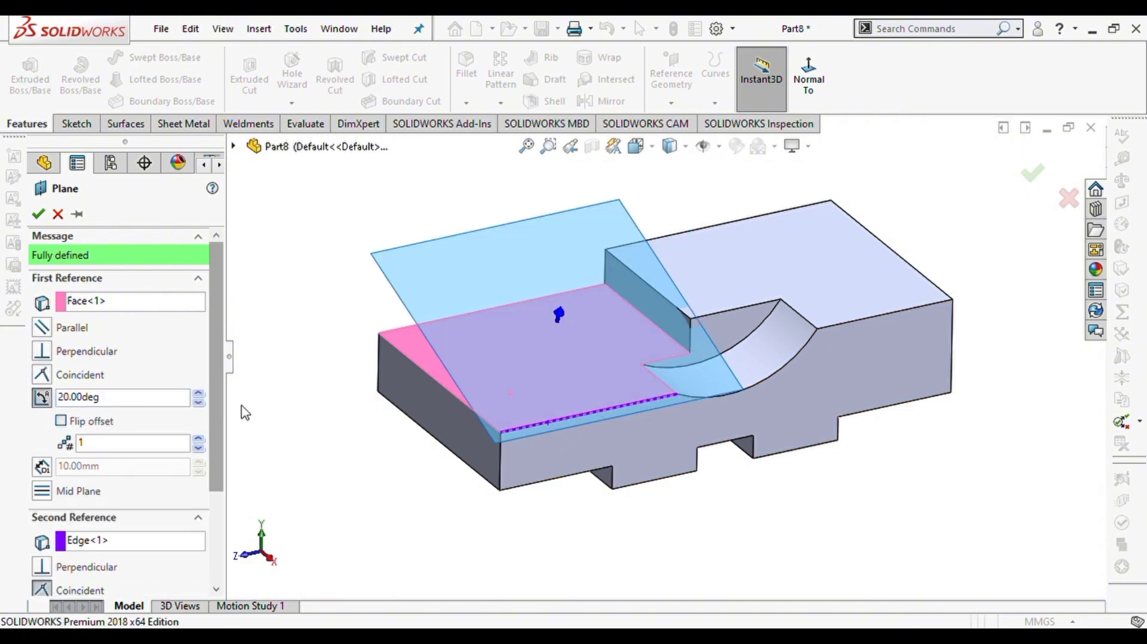
middle_drag(490, 416, 472, 406)
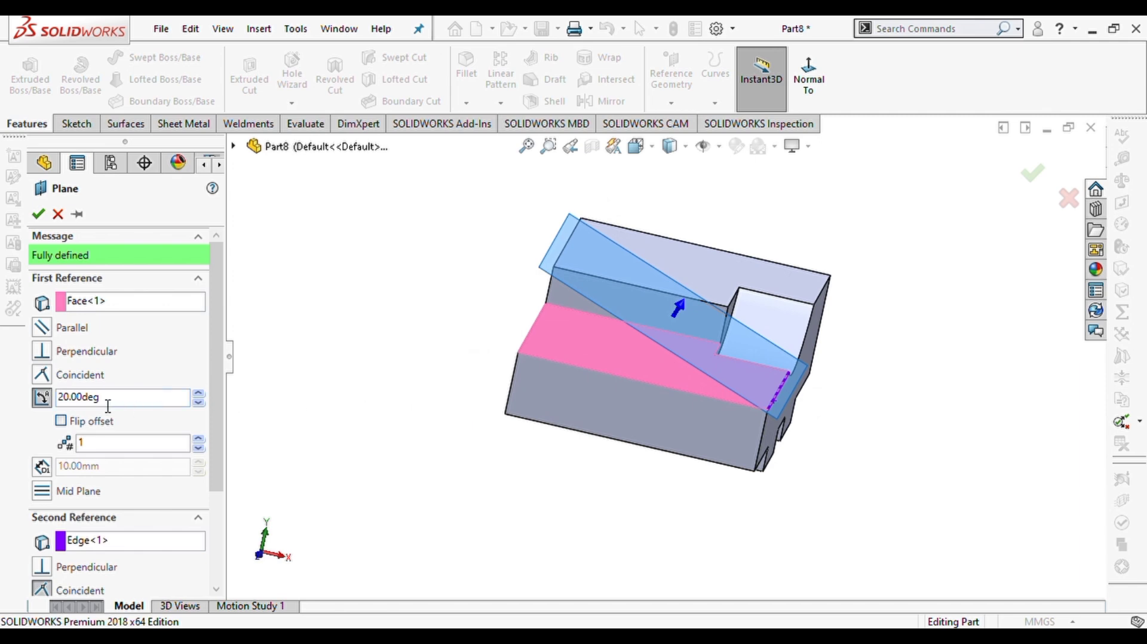
click(38, 214)
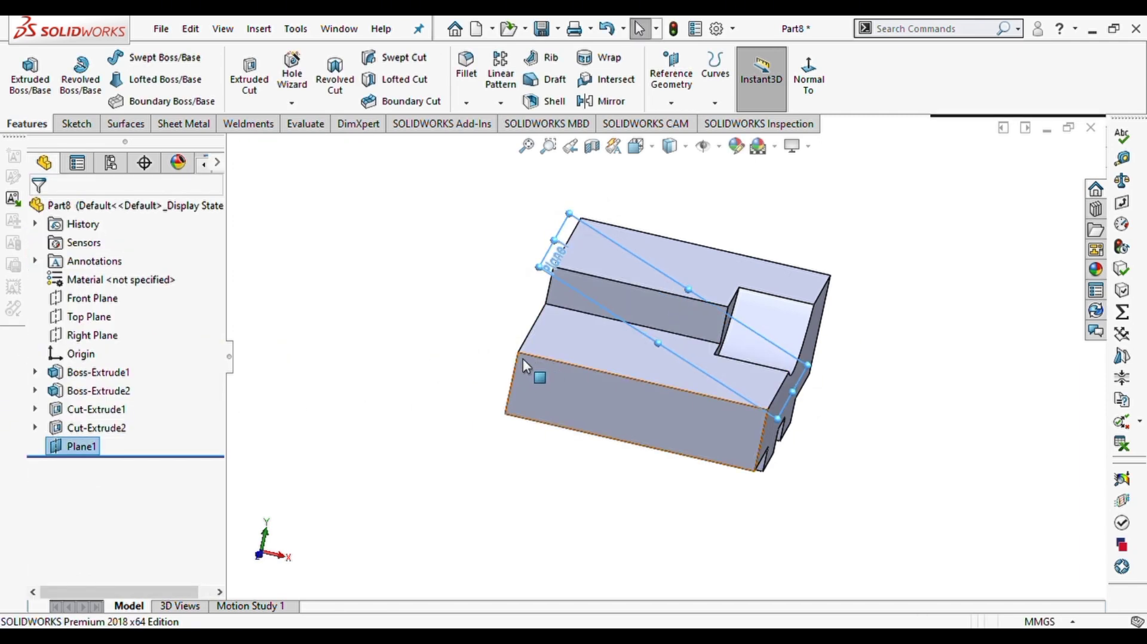
On the 20° inclined plane, sketch two vertical lines about 32 mm long from the lower step's edge, joined by a tangent semicircular arc.
click(567, 244)
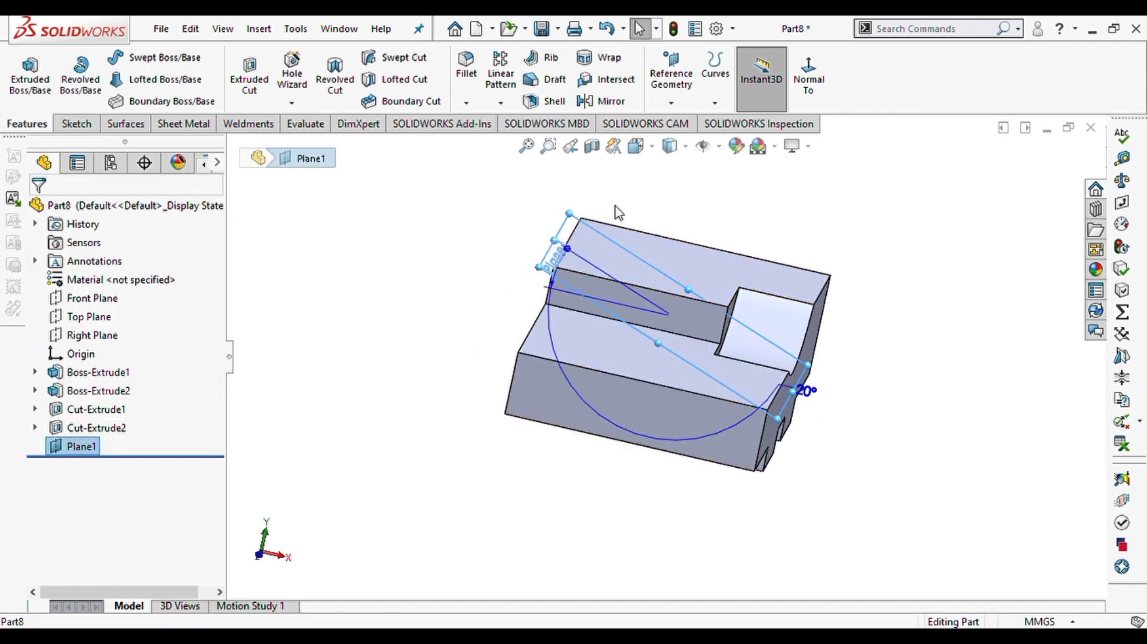
click(635, 200)
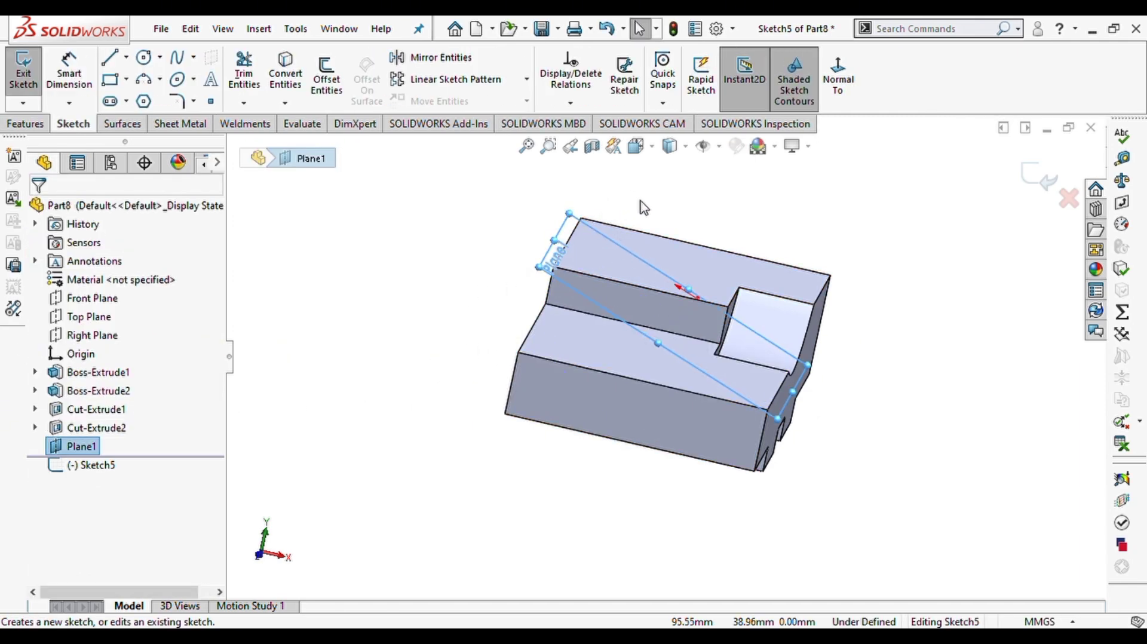
click(852, 94)
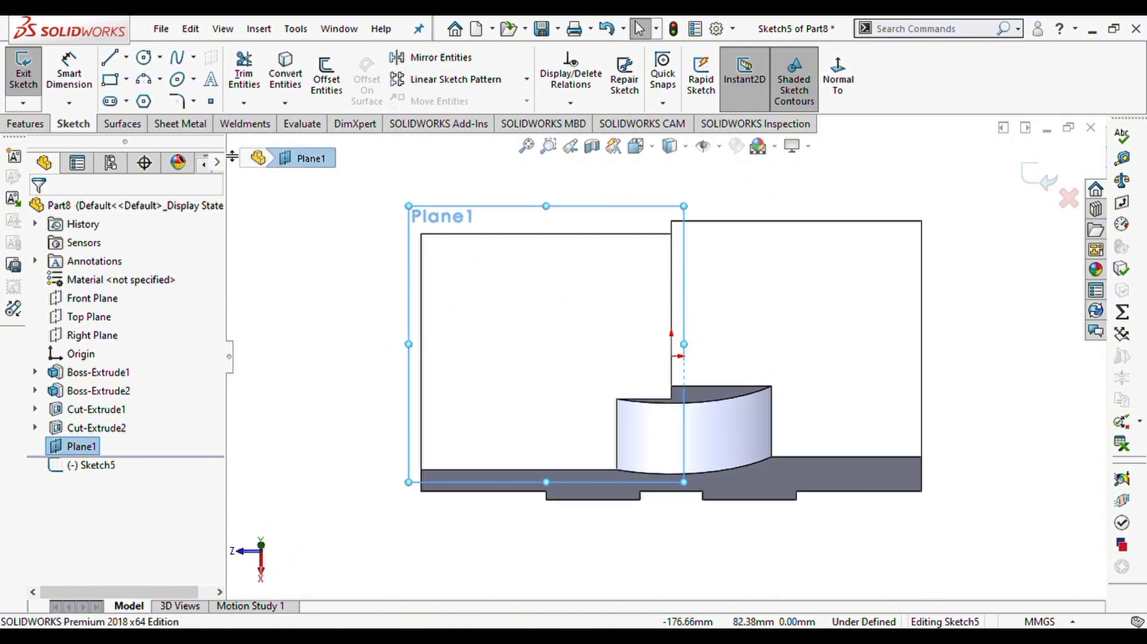
click(109, 58)
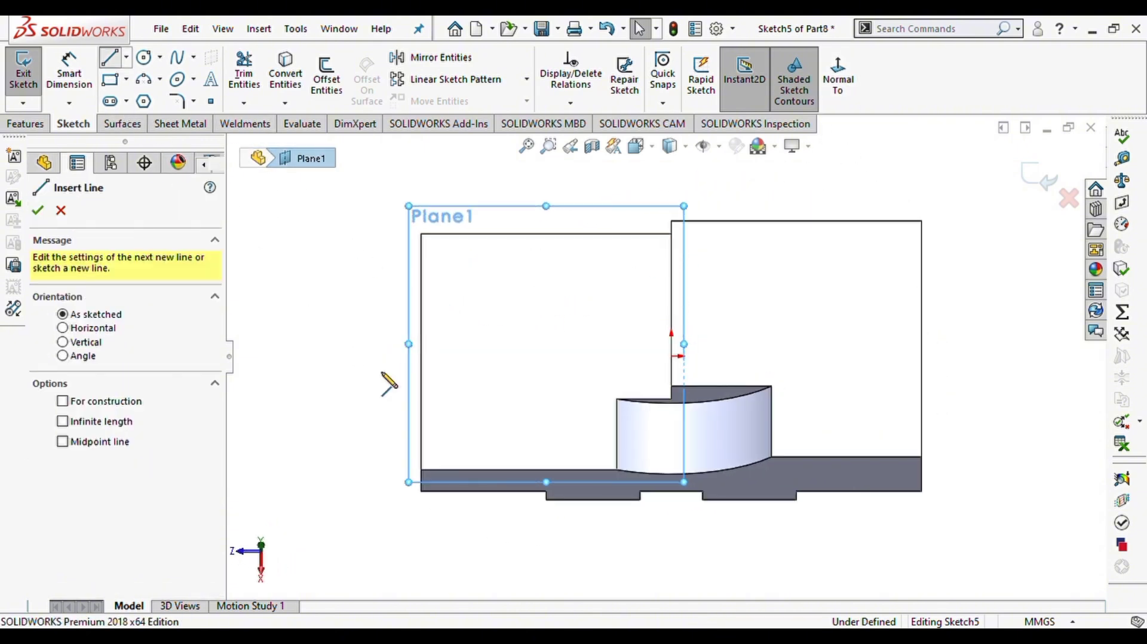
click(464, 470)
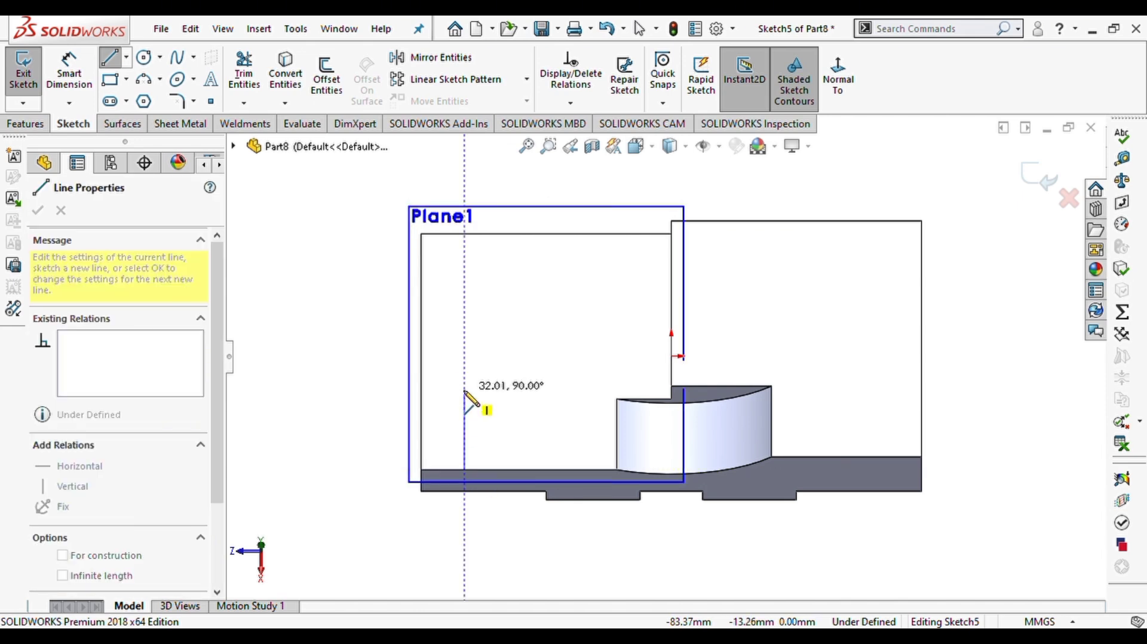
click(464, 390)
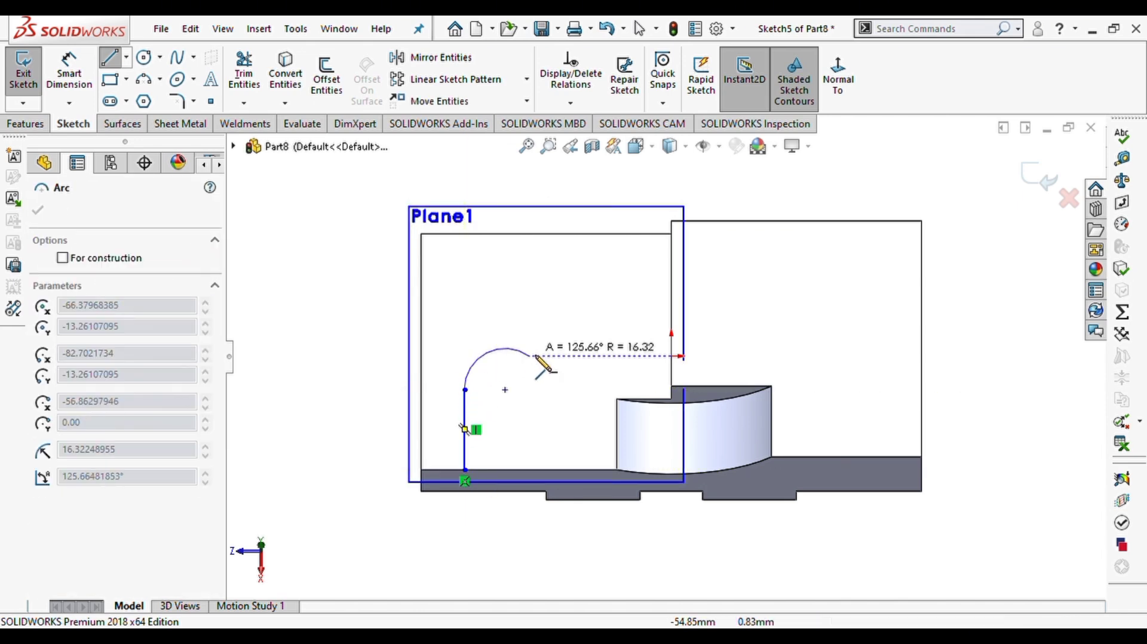
click(554, 389)
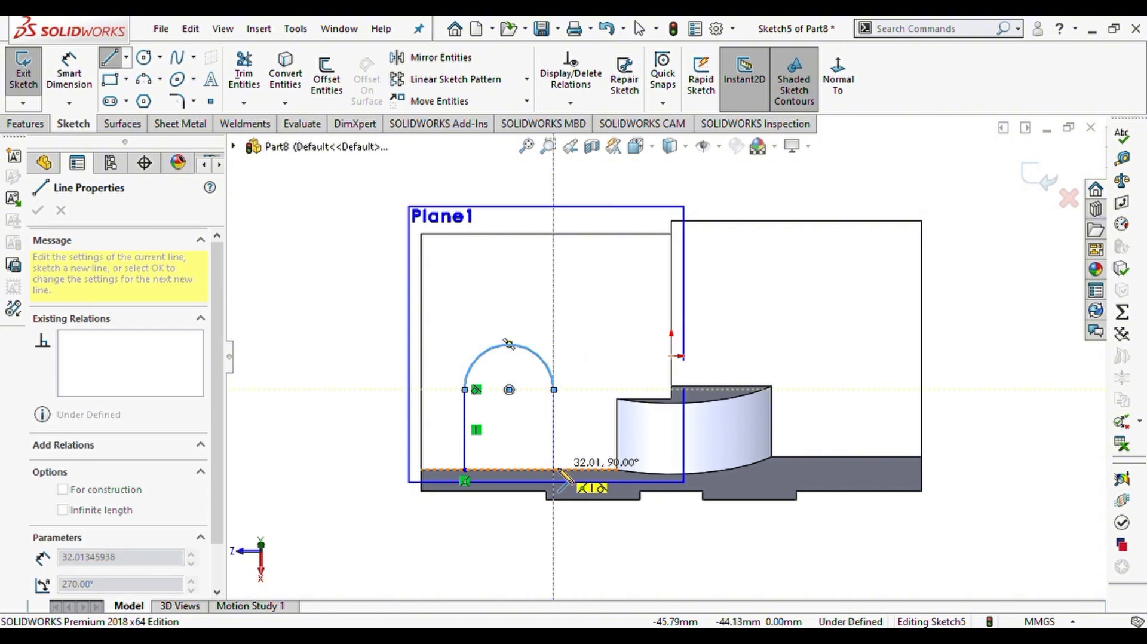
click(555, 470)
right_click(583, 410)
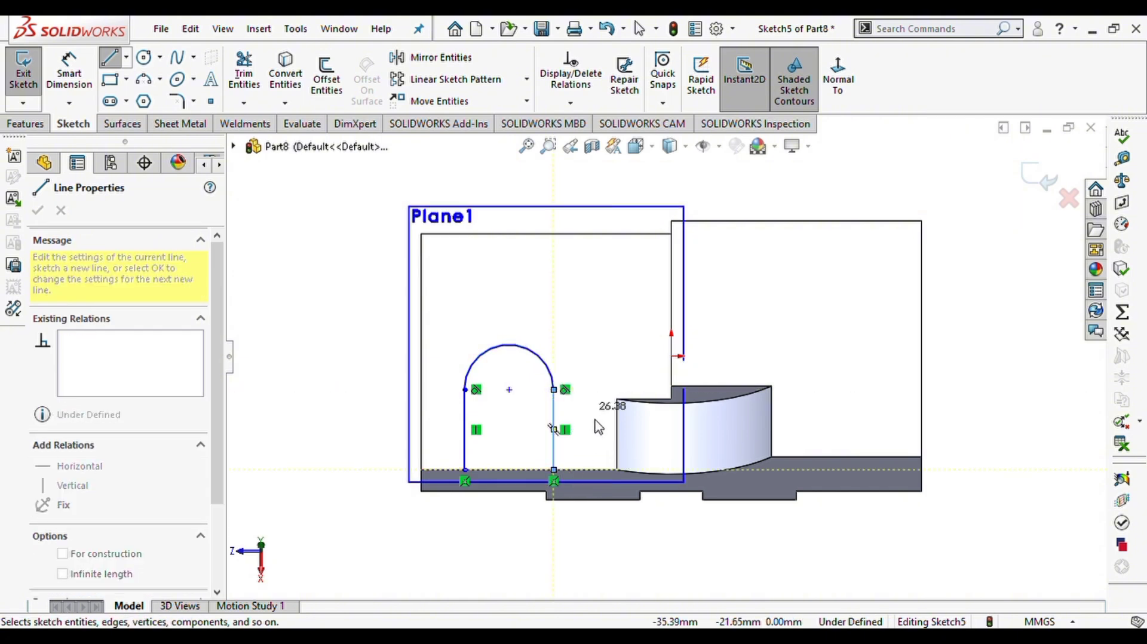
click(615, 432)
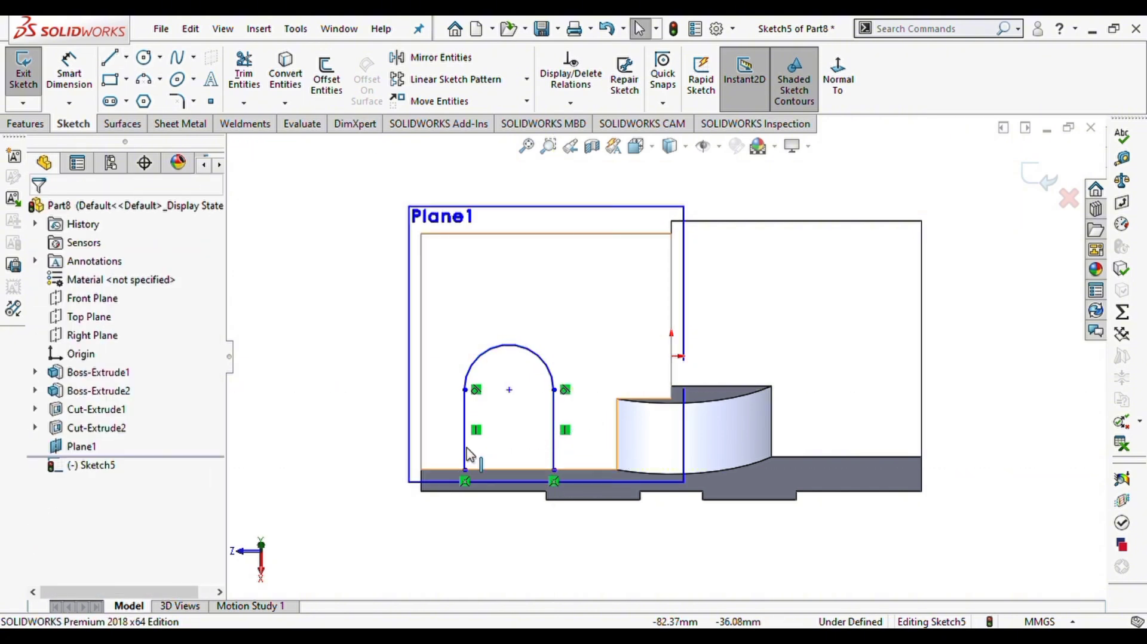
Dimension the arch profile's straight leg farther from the arc cut to 40 mm.
right_drag(338, 447, 340, 363)
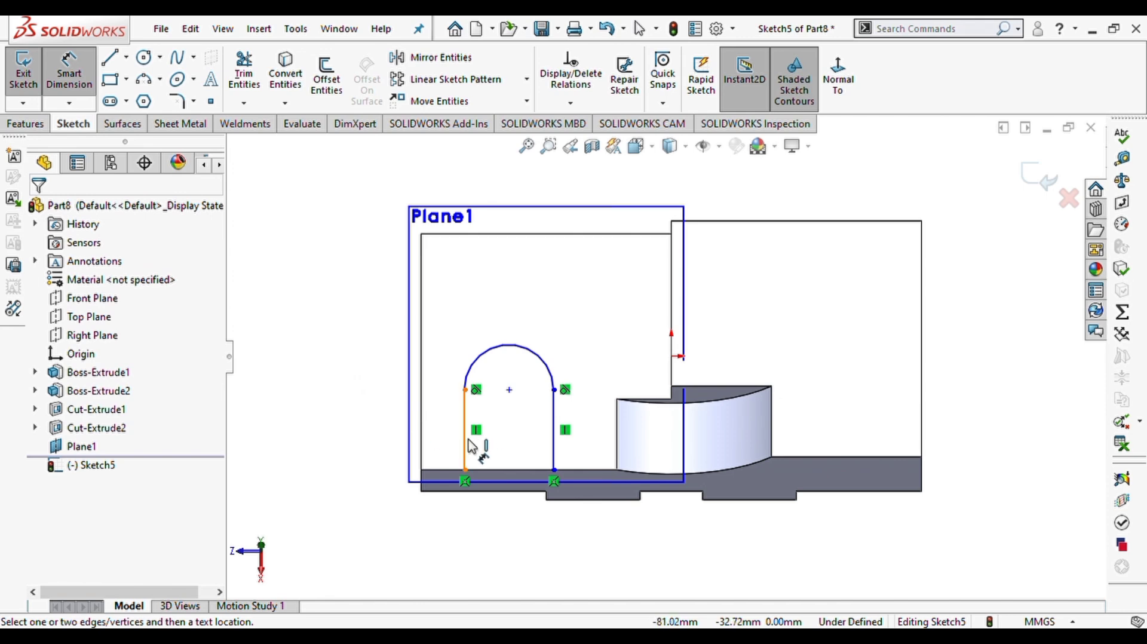
click(468, 445)
click(357, 429)
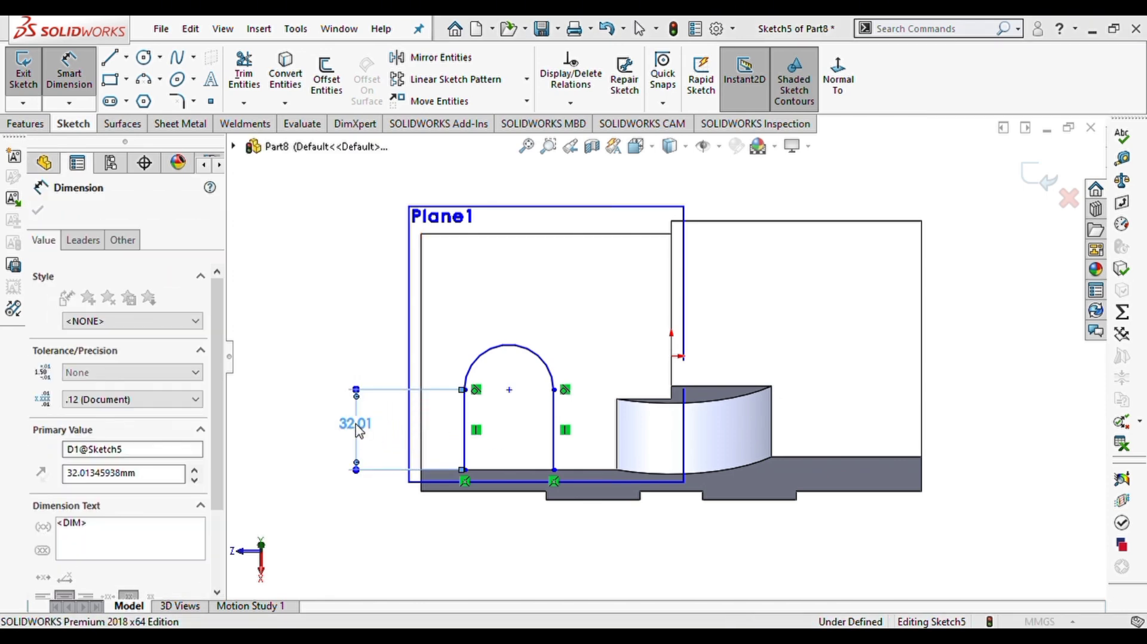
text(40)
key(Return)
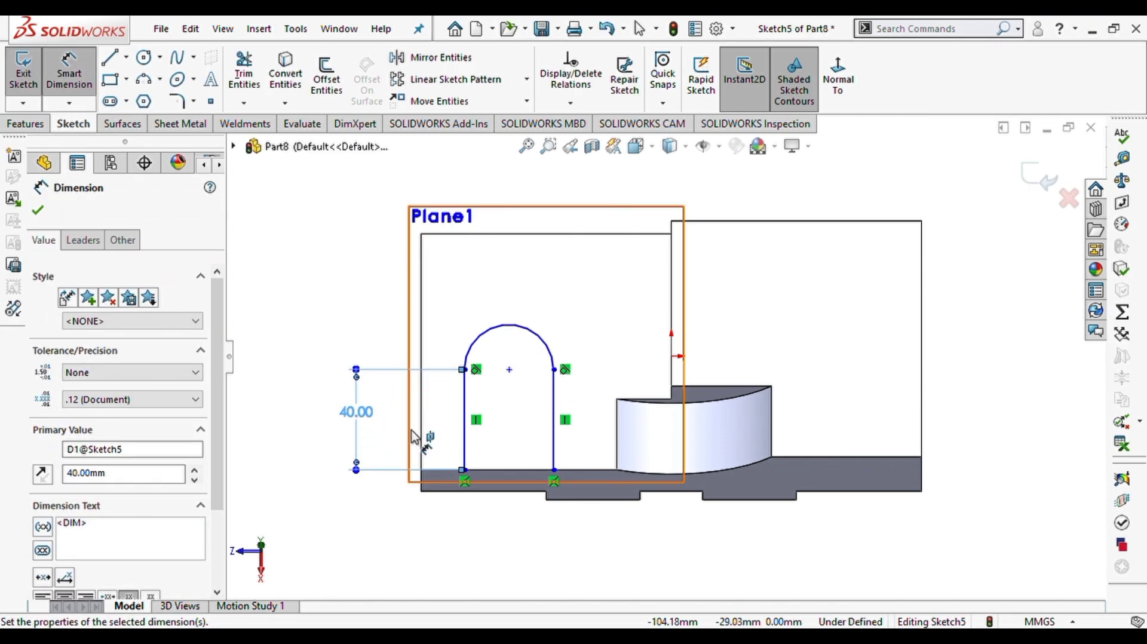
Dimension the distance between the arch's outer leg and the lower step's outer edge to 15 mm.
click(466, 435)
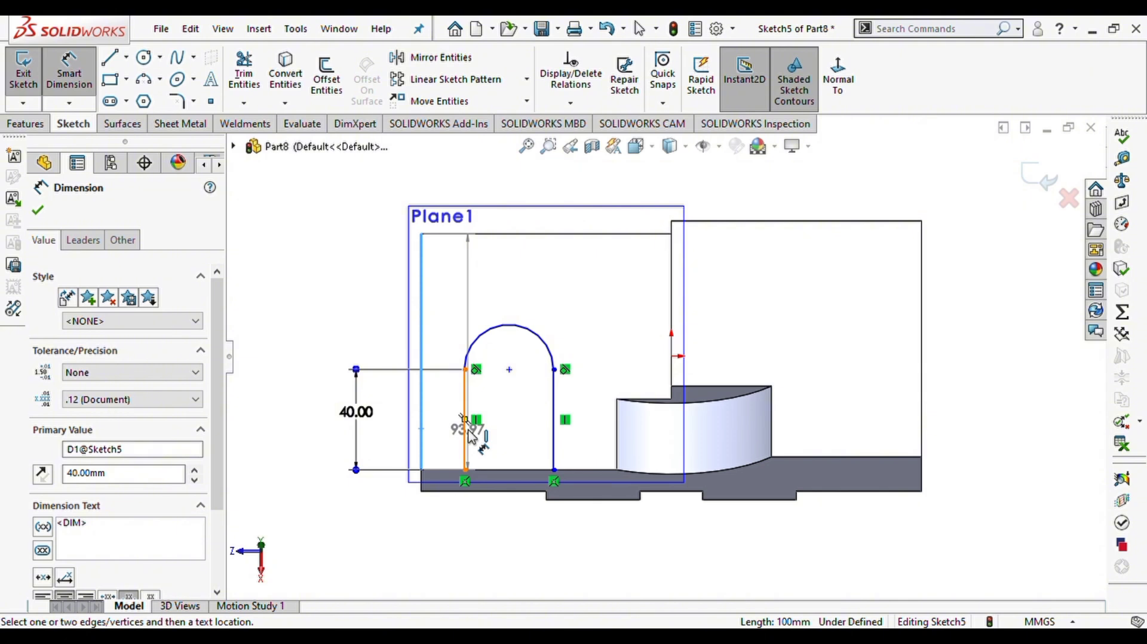
click(422, 439)
click(379, 506)
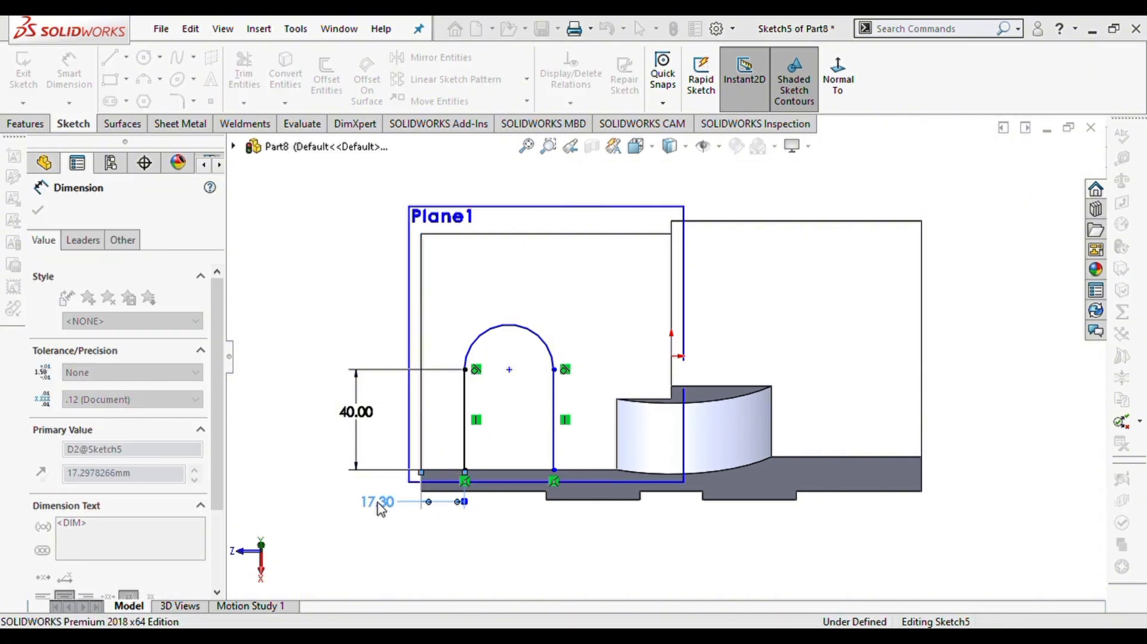
text(15)
key(Return)
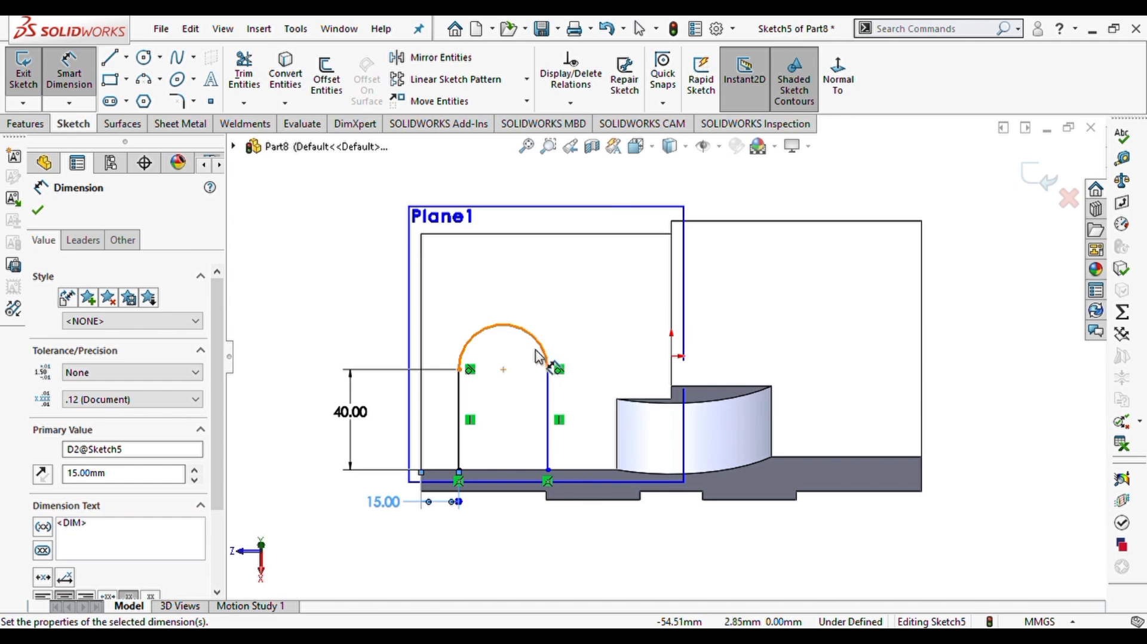
Dimension the radius of the arch's top arc to 25 mm and finish dimensioning.
click(538, 357)
click(440, 289)
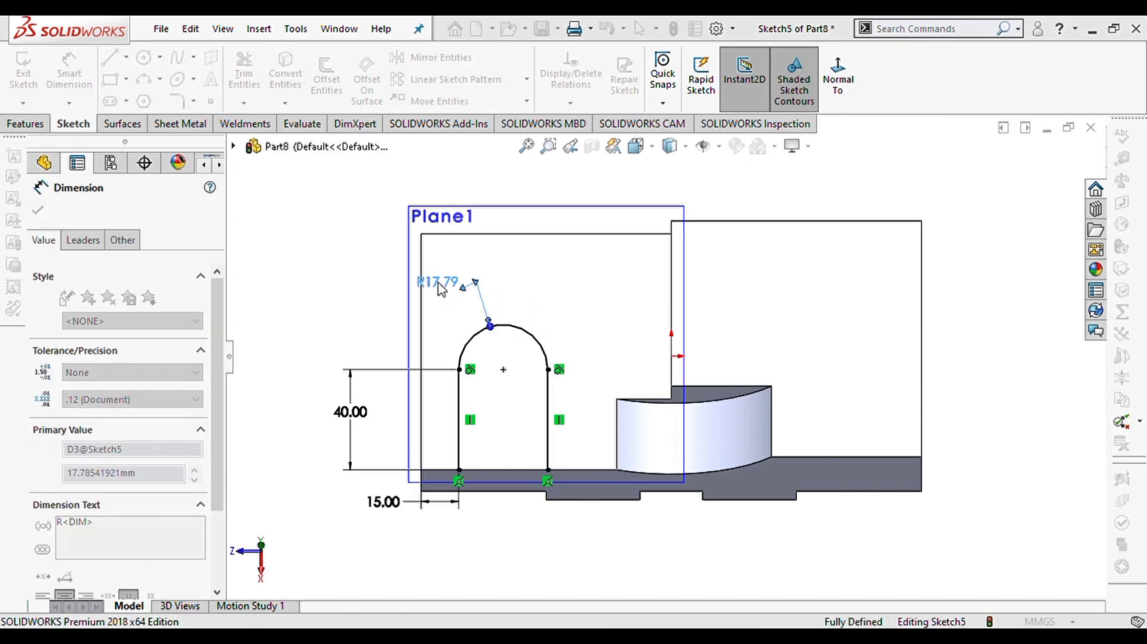
text(25)
key(Return)
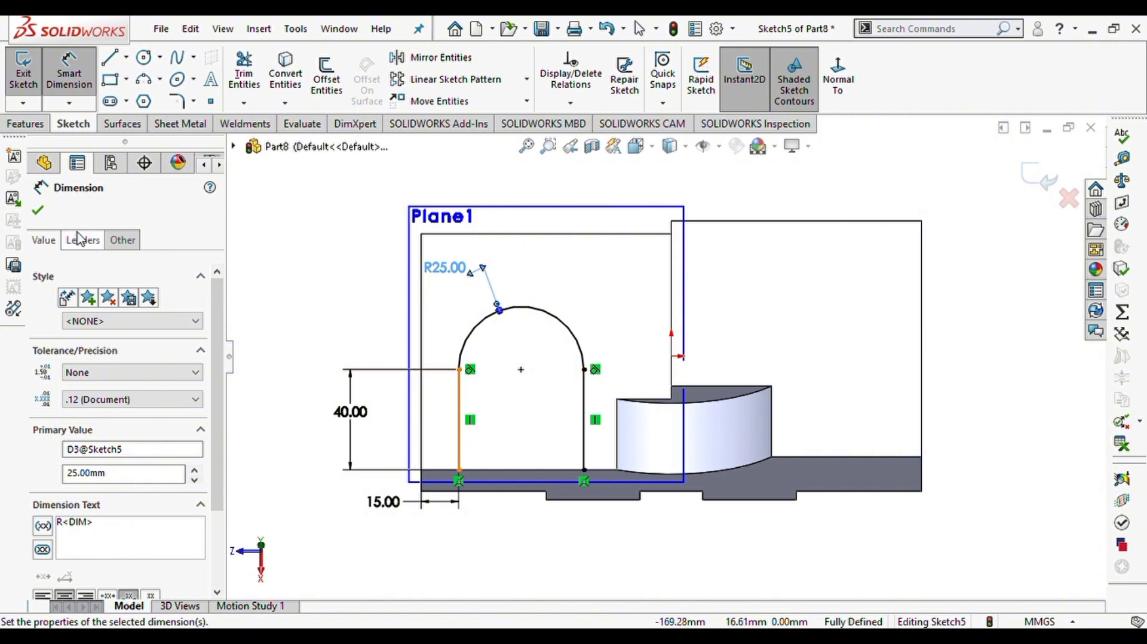
click(38, 210)
Extrude the arch profile as a merged boss in the reversed direction, Up To Next, down to the lower step.
click(27, 123)
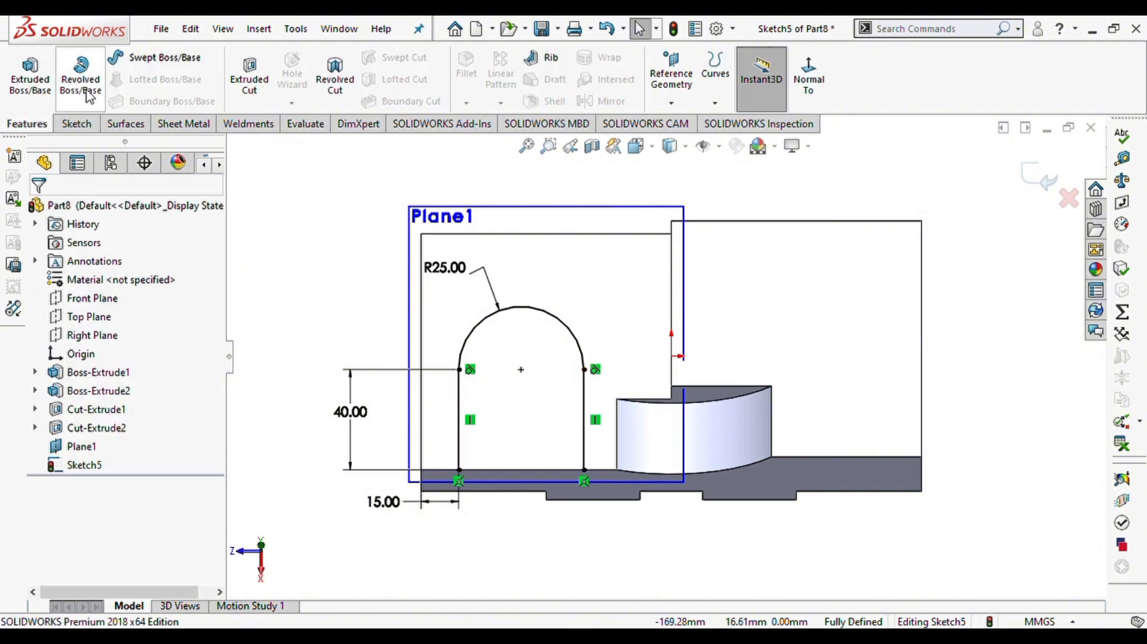
click(42, 87)
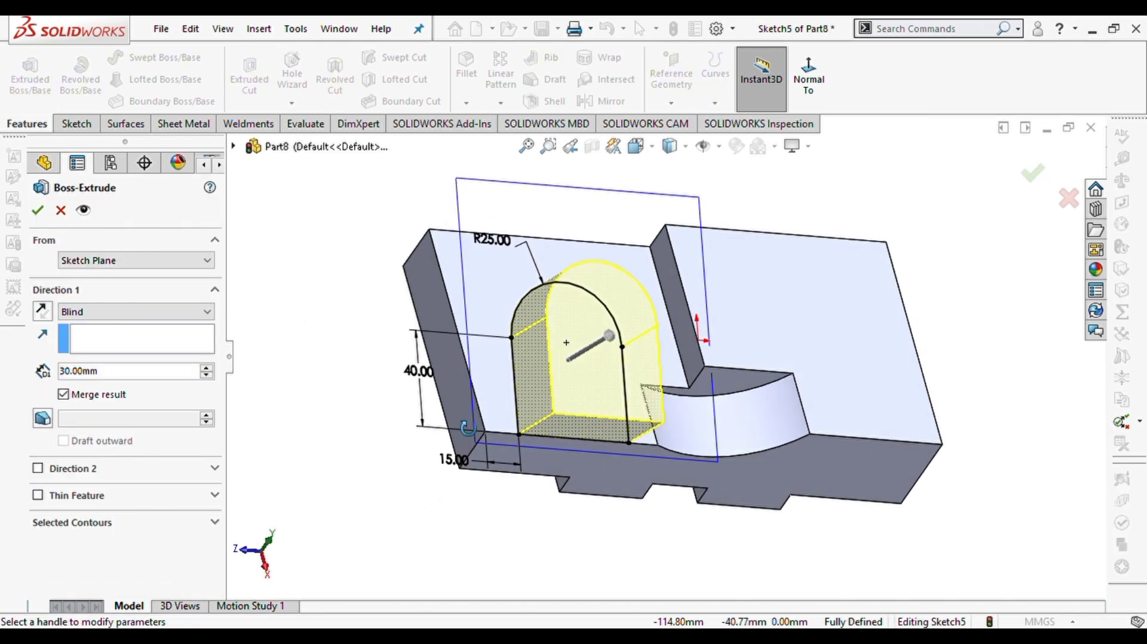
middle_drag(579, 420, 505, 472)
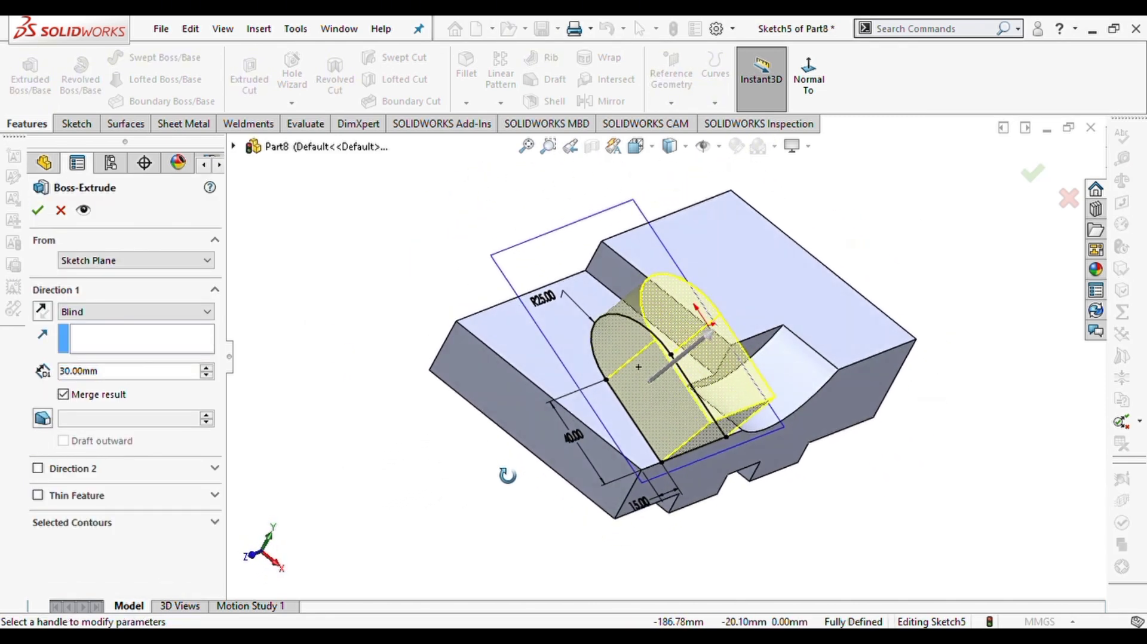
click(42, 311)
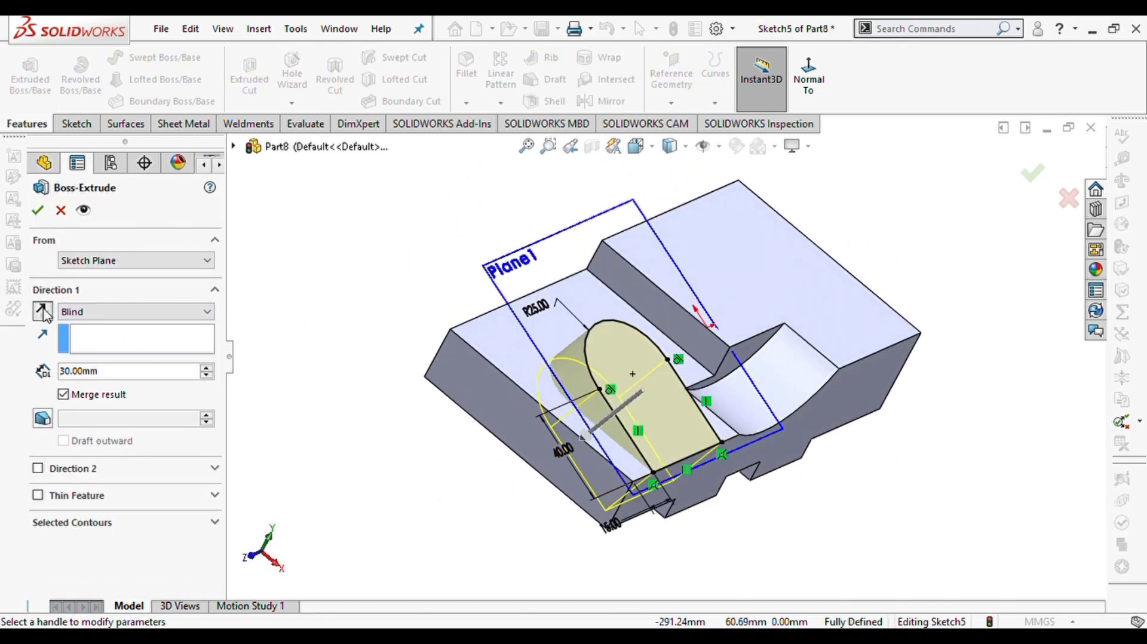
click(106, 348)
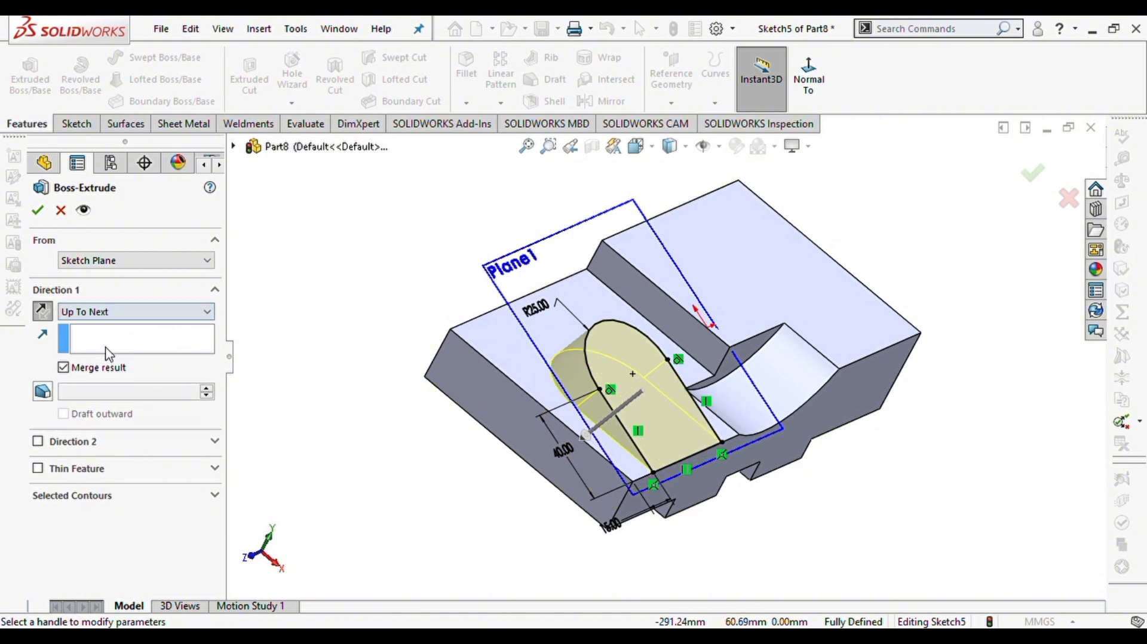
click(37, 213)
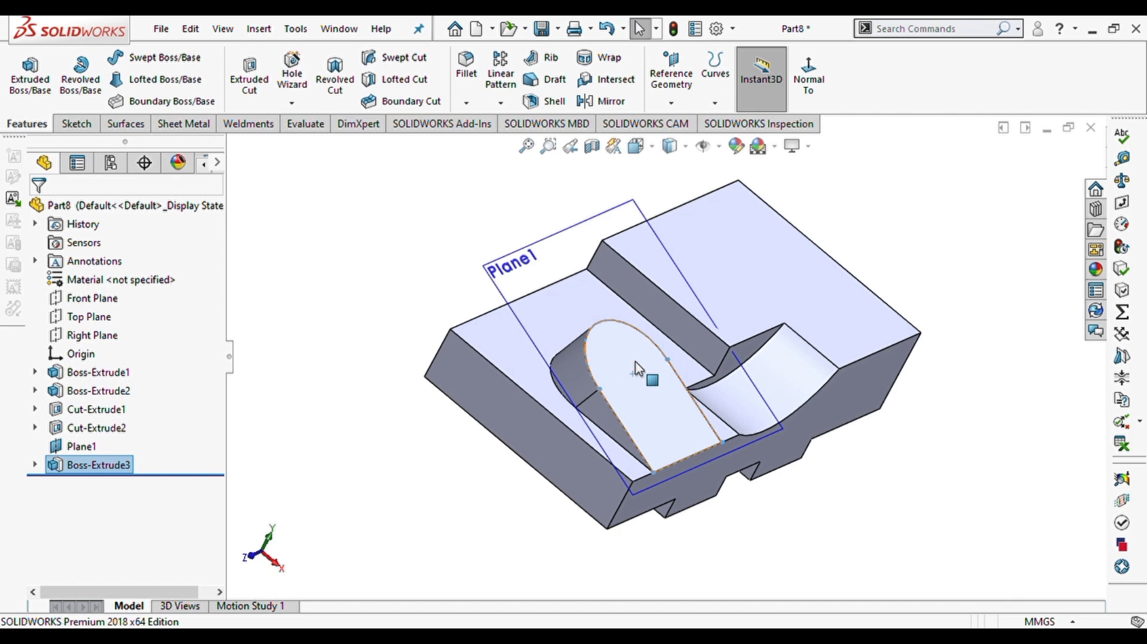
On the inclined boss's sloped face, sketch a circle about 16 mm in diameter, concentric with the rounded end.
click(619, 362)
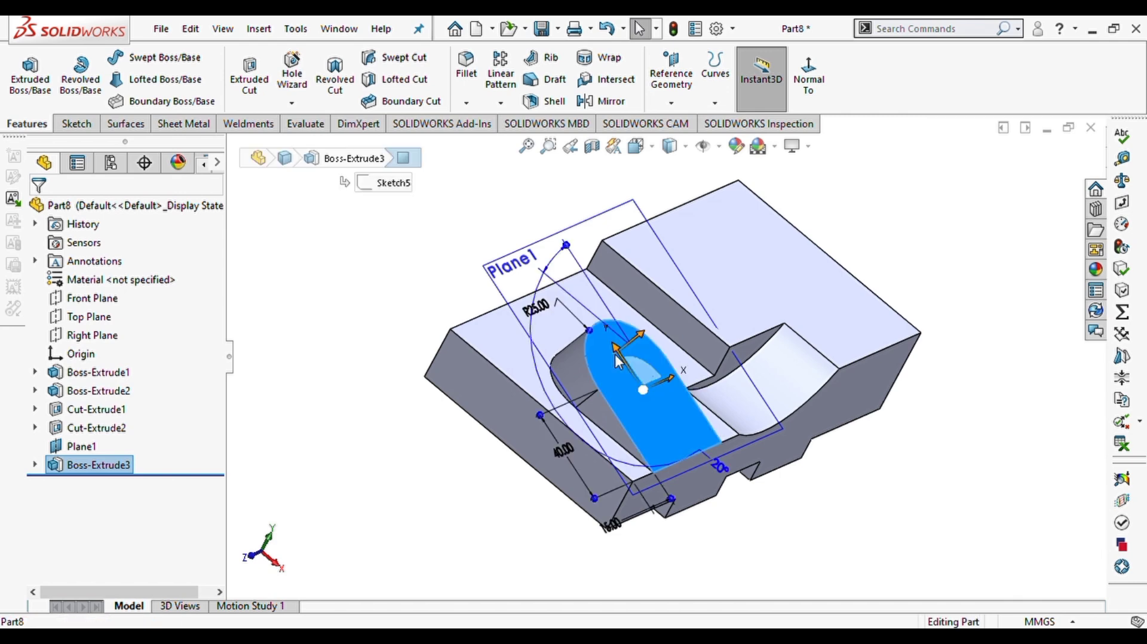
click(693, 310)
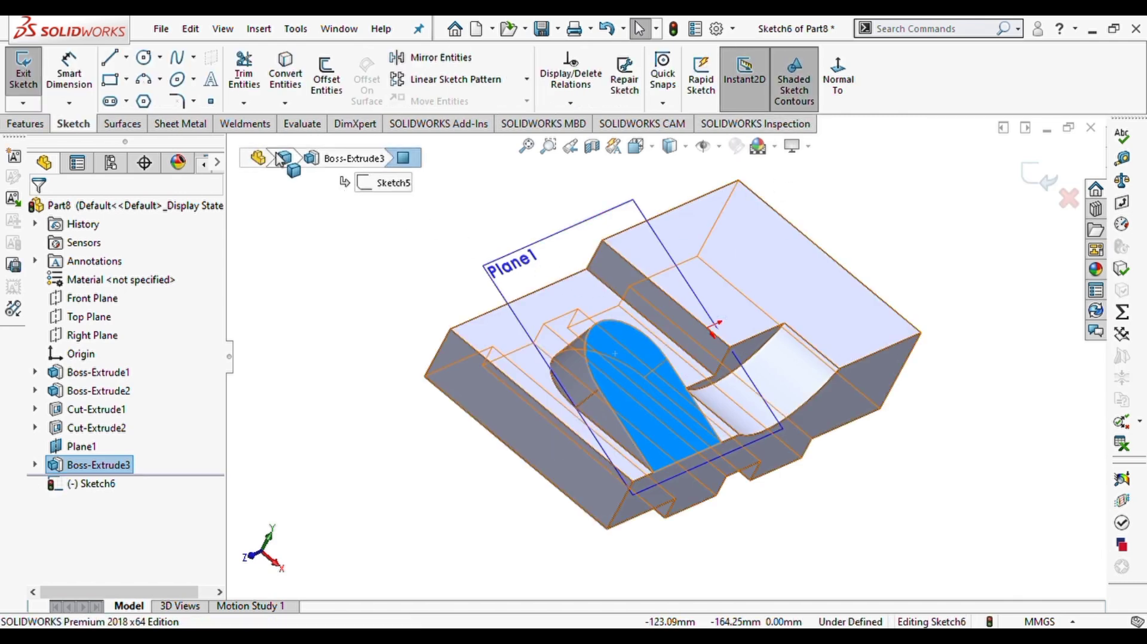
click(144, 57)
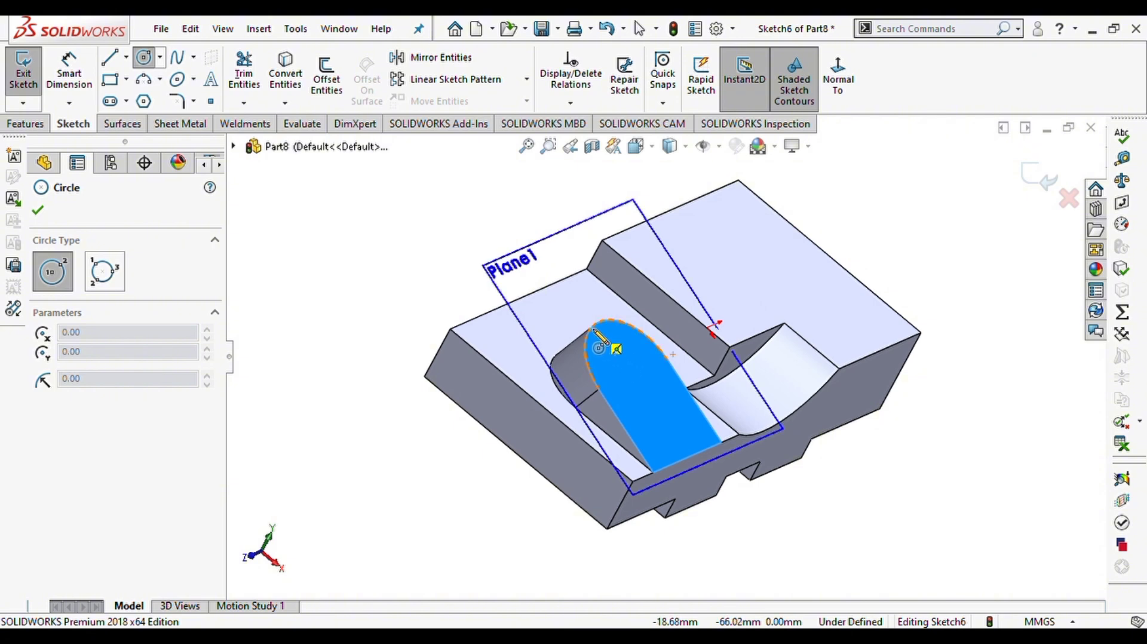
click(633, 374)
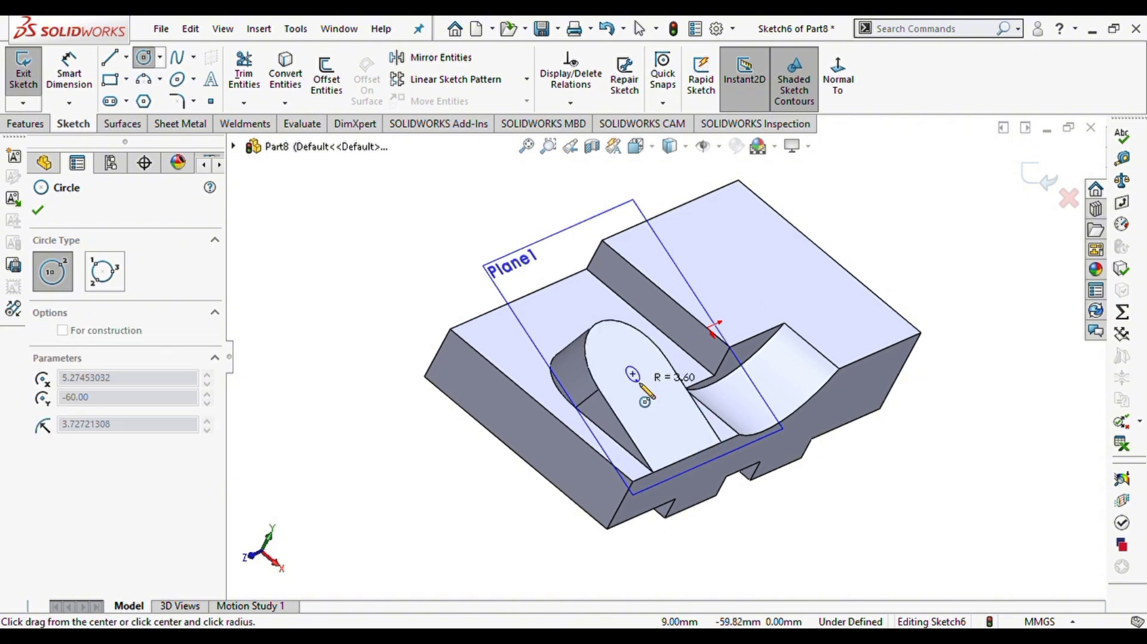
click(633, 385)
Dimension the circle's diameter to 25 mm.
right_drag(688, 557, 680, 502)
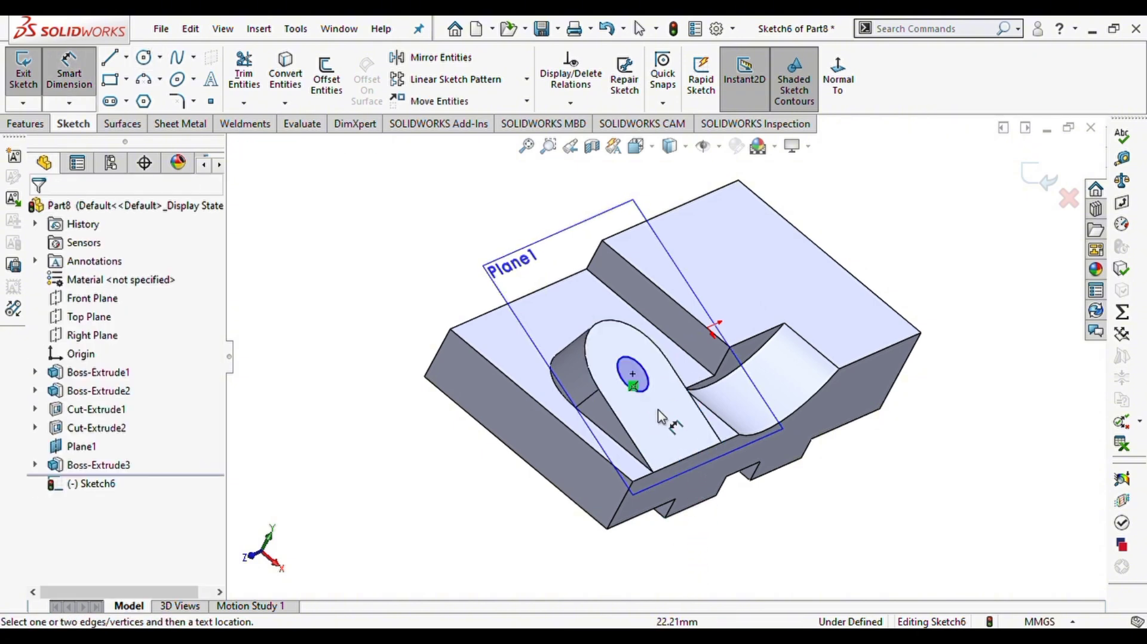
click(624, 373)
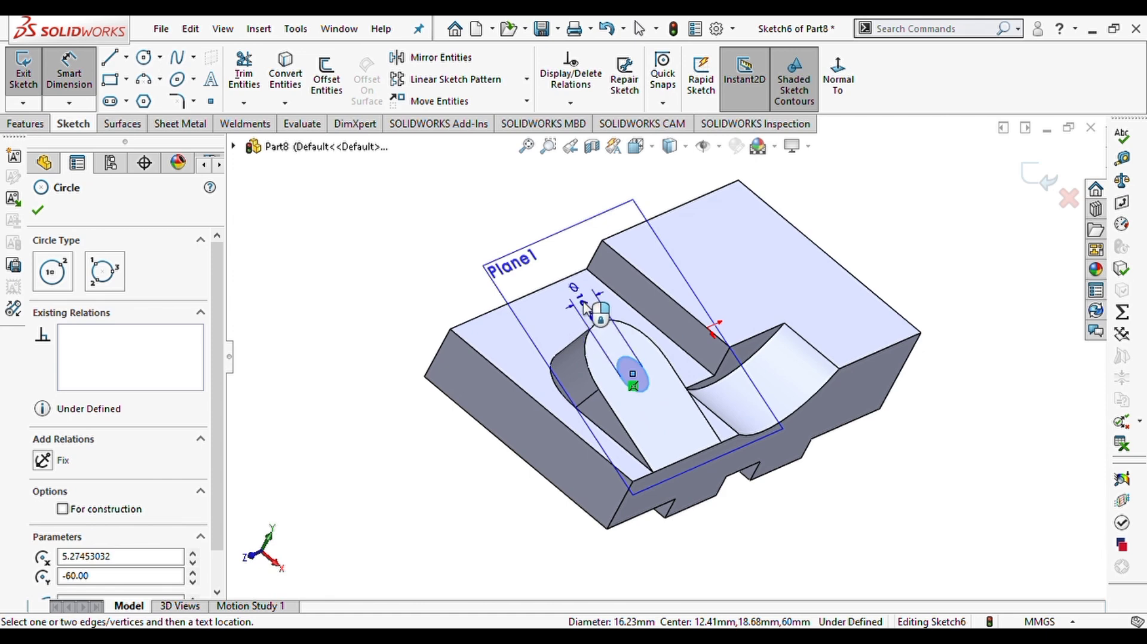
click(429, 435)
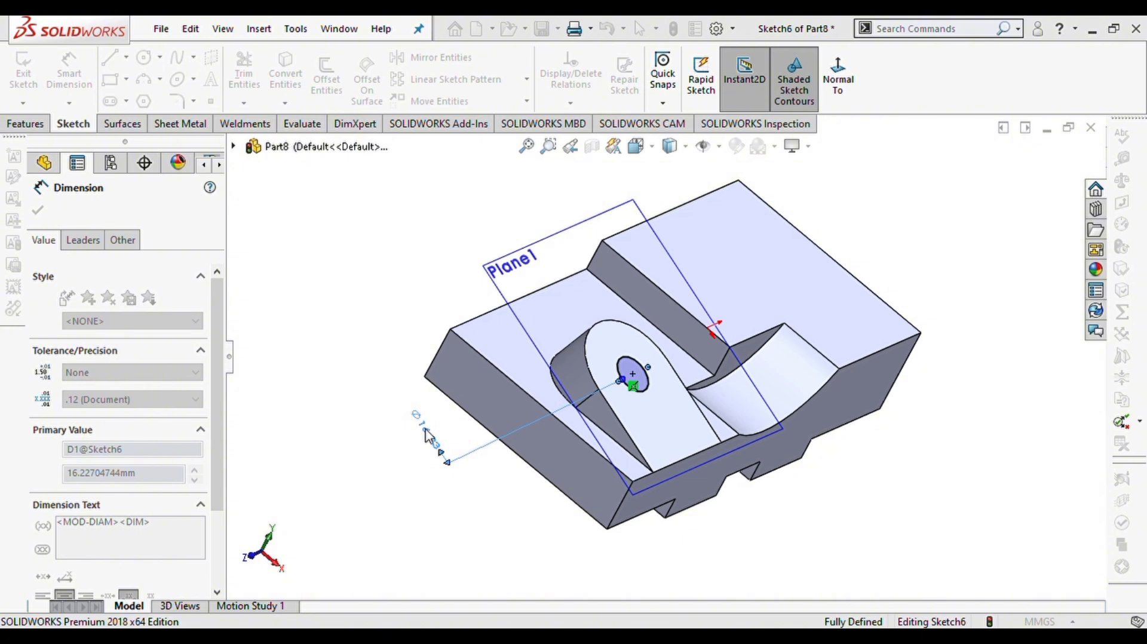
text(25)
key(Return)
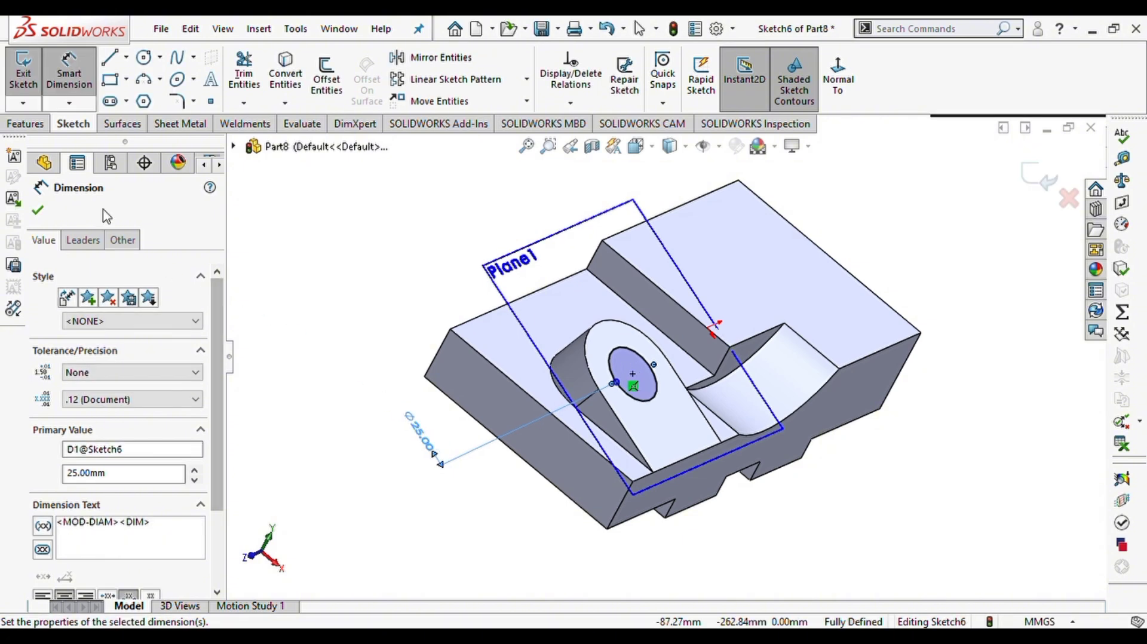
Extrude the circle as a Blind, merged boss 15 mm outward from the sloped face.
click(25, 123)
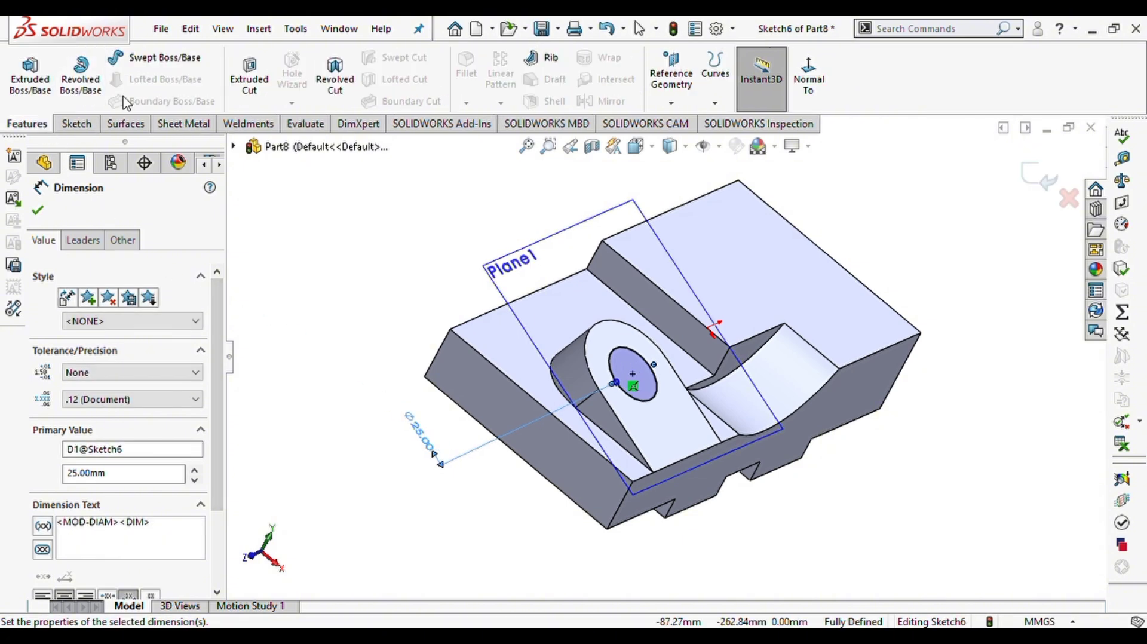
click(30, 75)
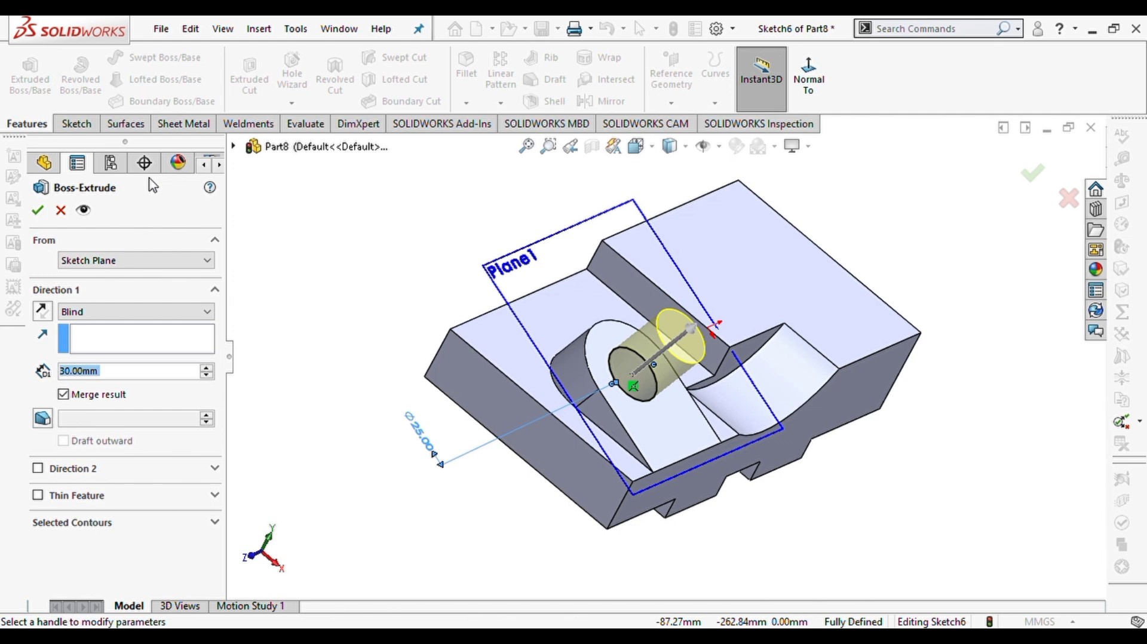
text(15)
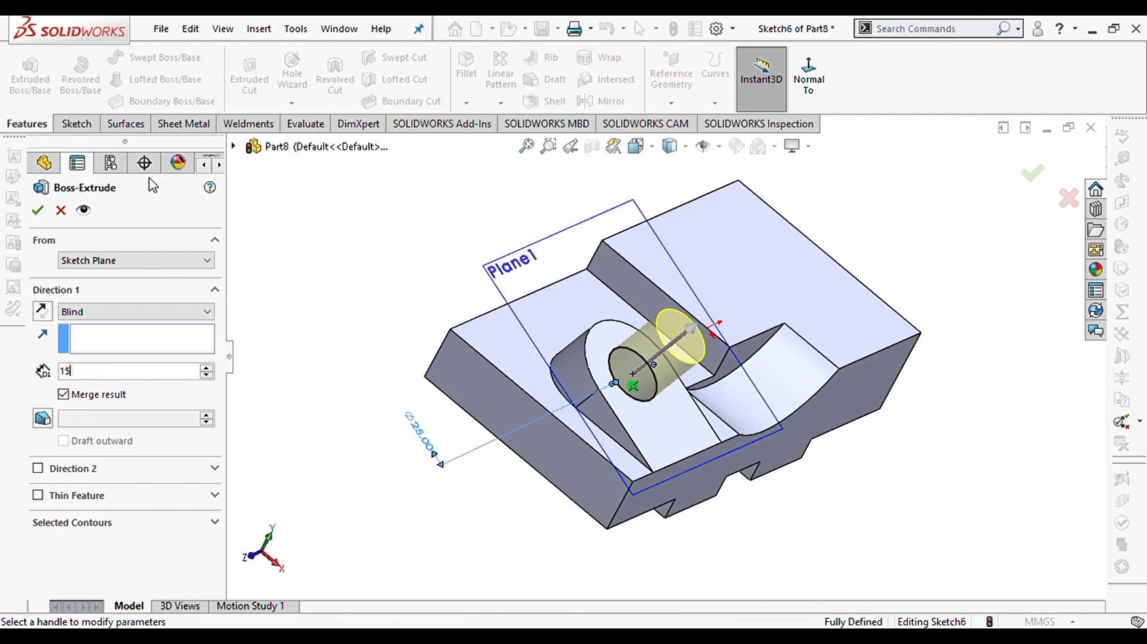
key(Return)
click(37, 210)
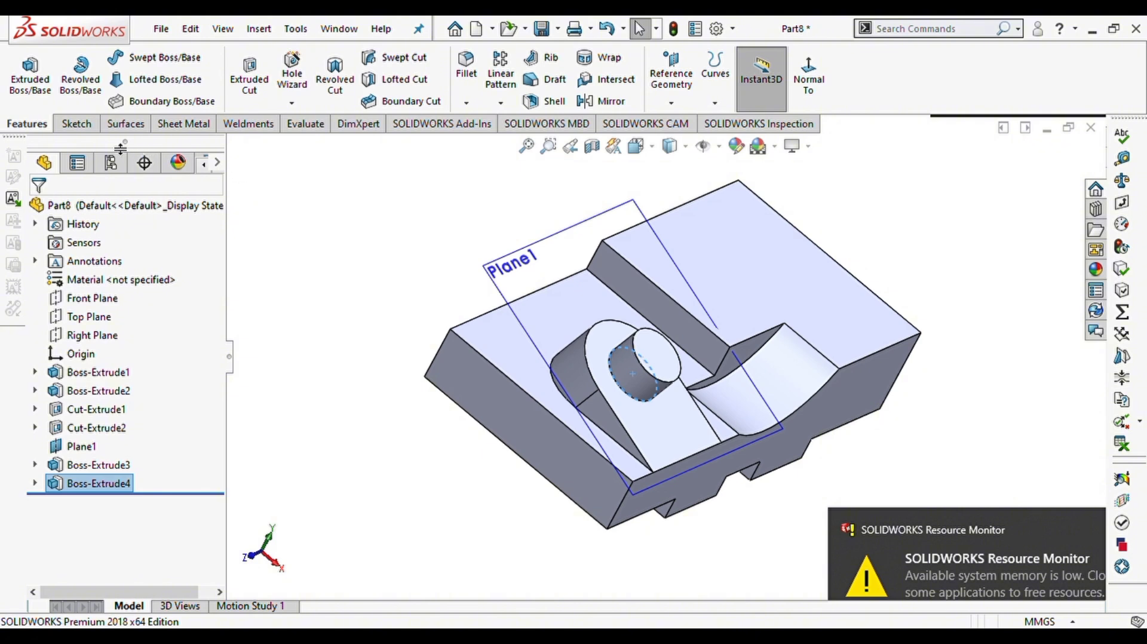
On the top face of the inclined cylindrical boss, sketch a circle about 12 mm in diameter, concentric with the boss.
click(666, 358)
click(748, 306)
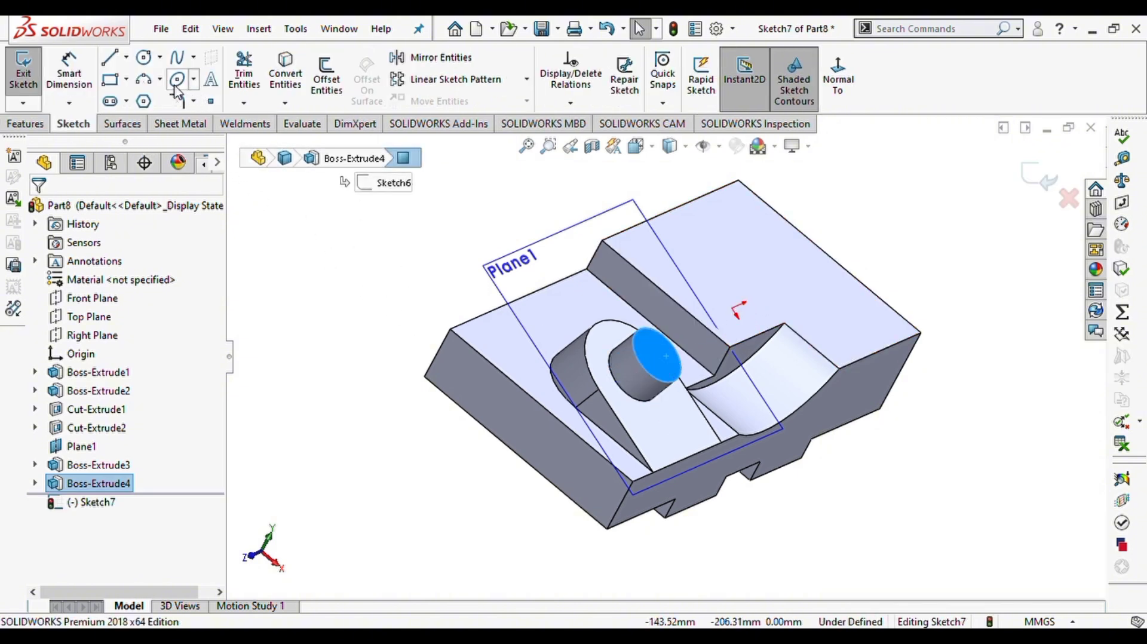
click(146, 60)
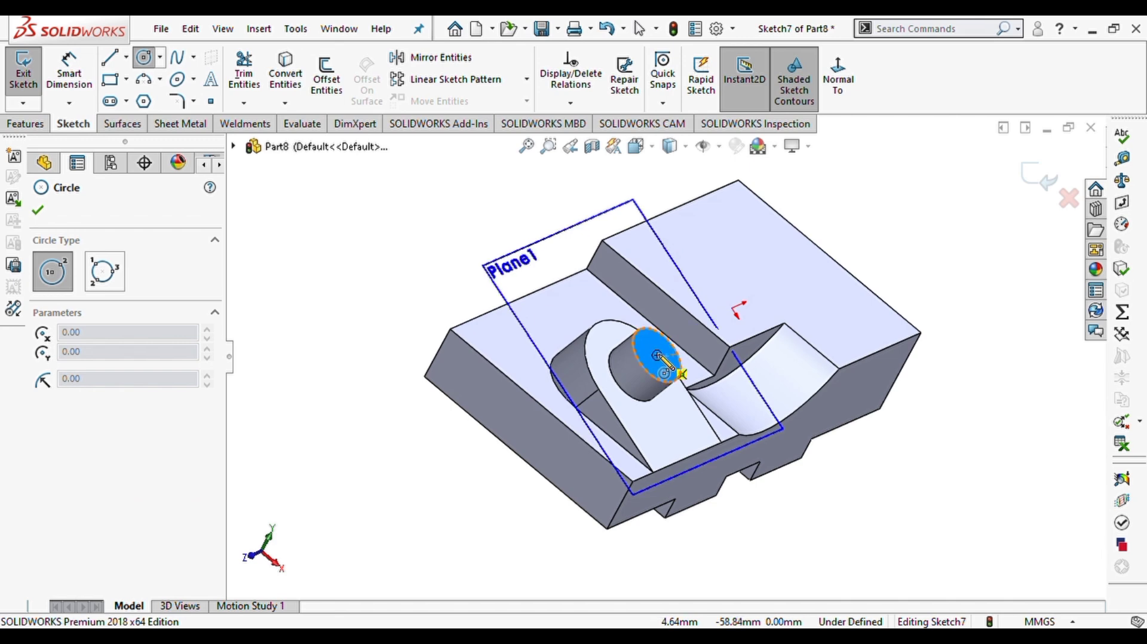
click(657, 356)
click(680, 372)
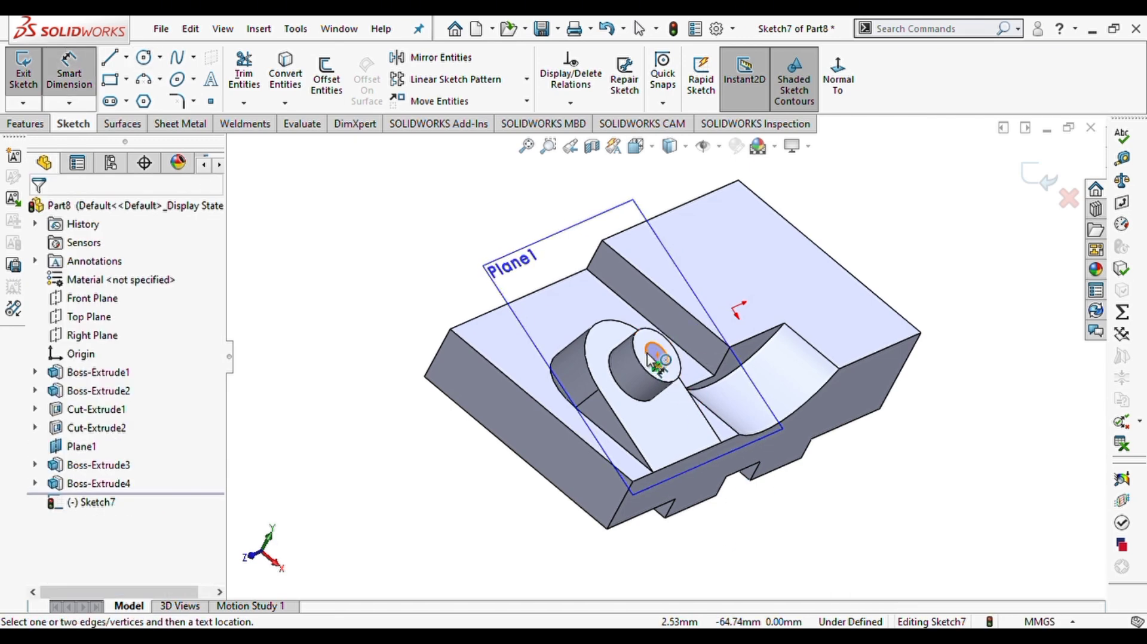
Dimension the circle's diameter to 12 mm.
click(655, 358)
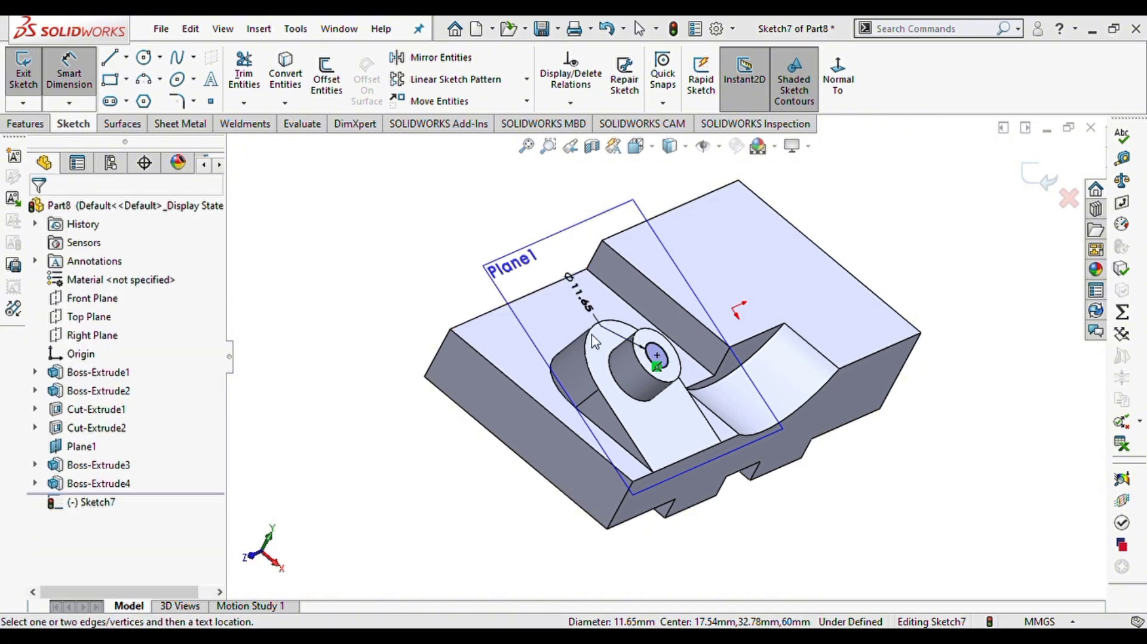
click(603, 364)
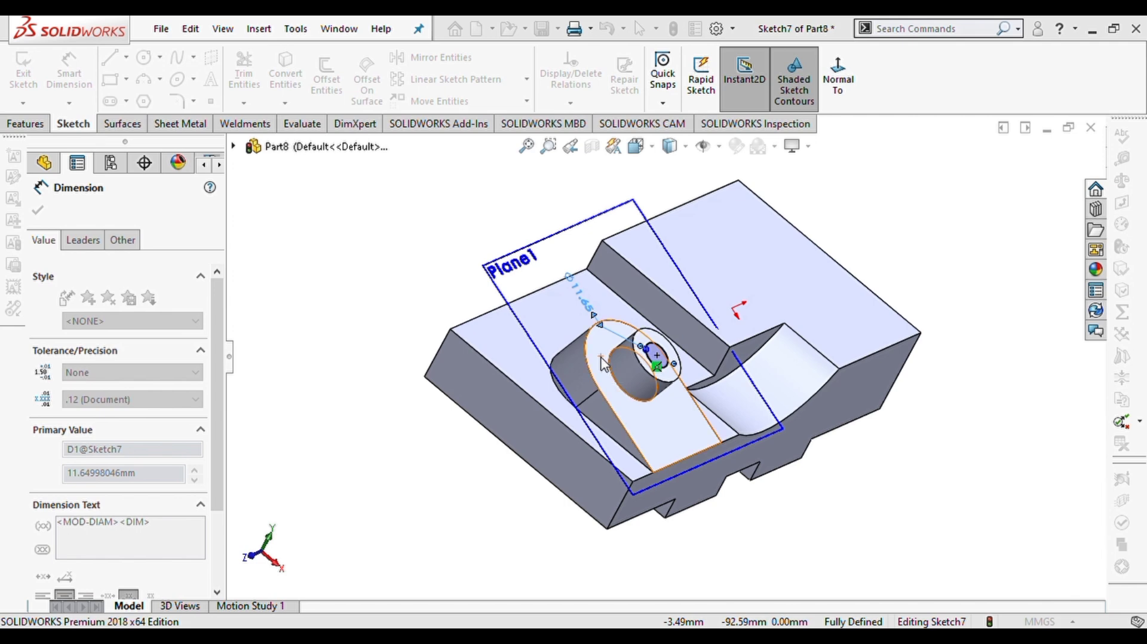
text(12)
key(Return)
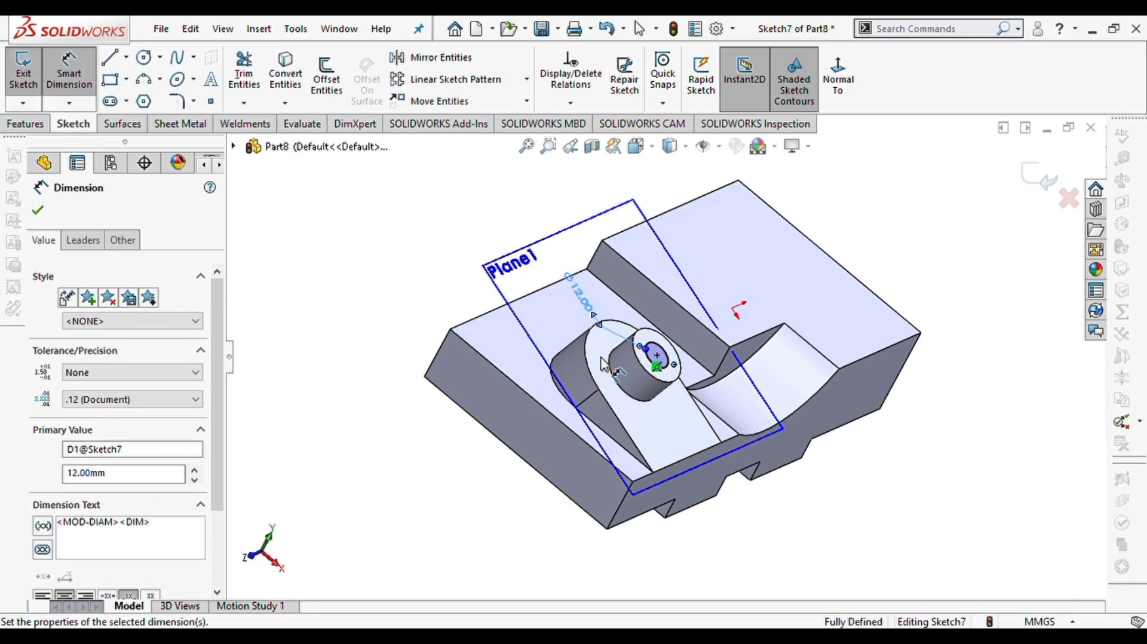
Cut the circle Through All from the boss's top face down through the block as a hole.
scroll(714, 359, down, 4)
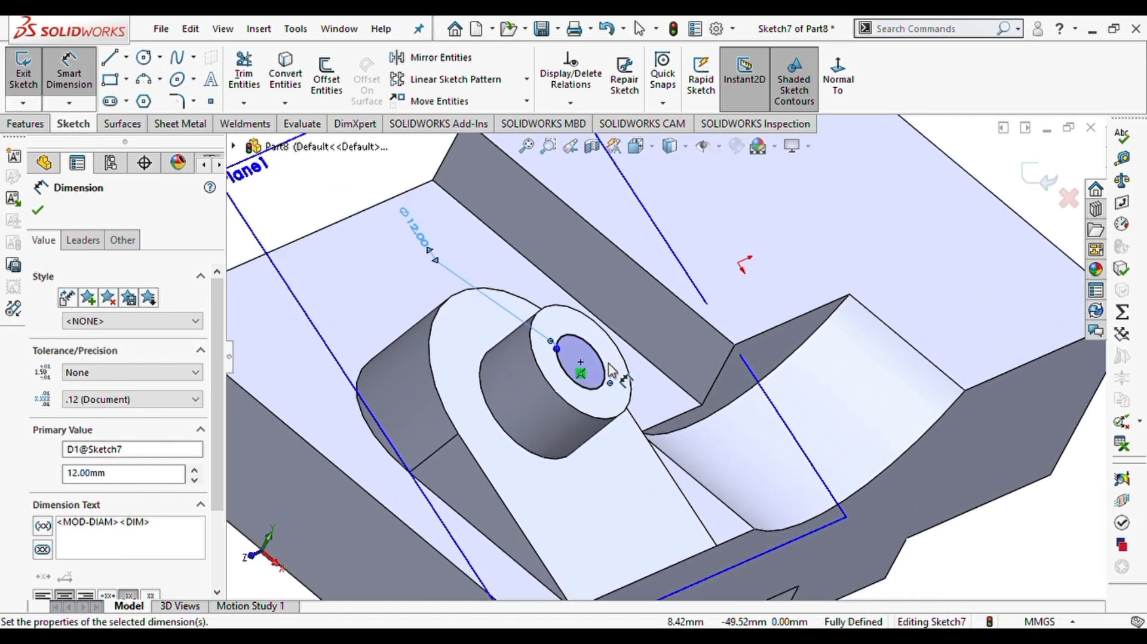
click(27, 124)
click(249, 74)
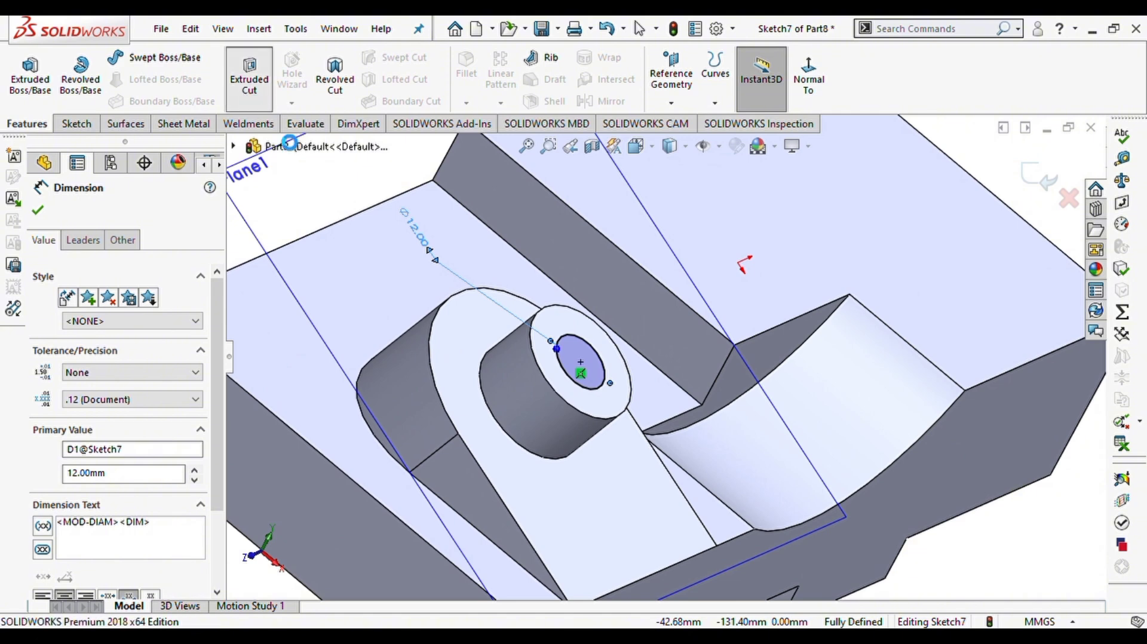
click(146, 312)
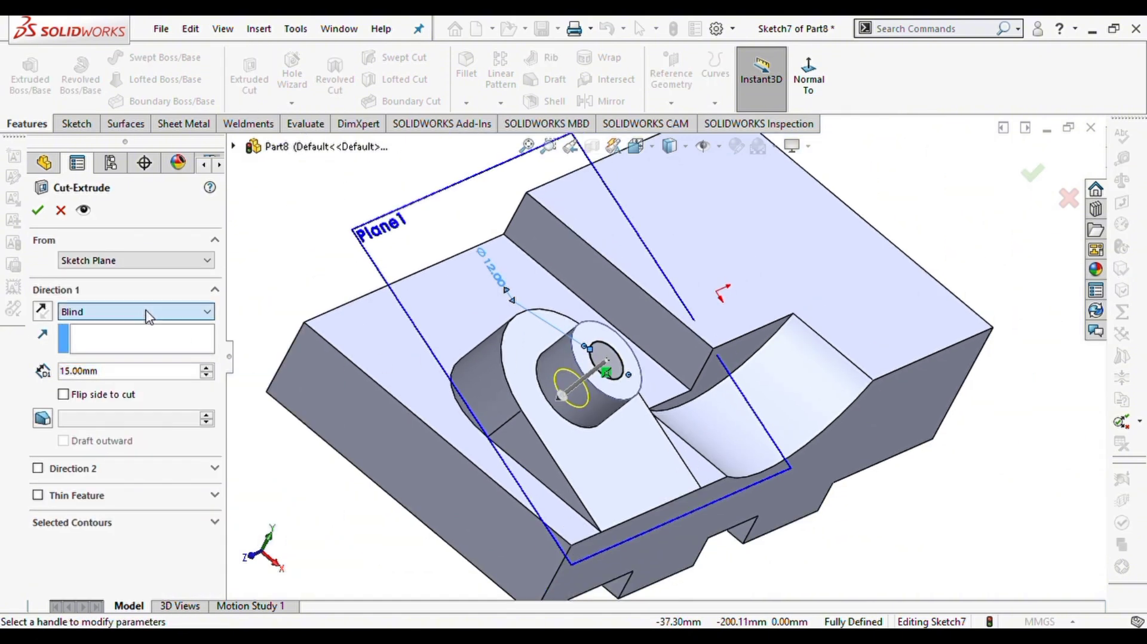
click(121, 343)
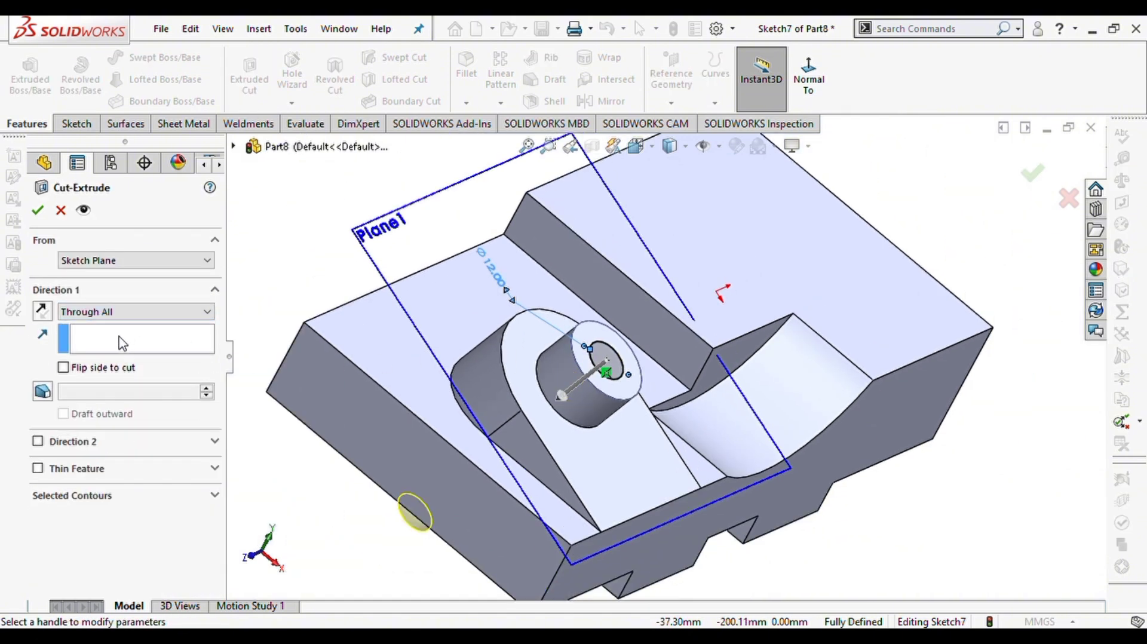
click(36, 212)
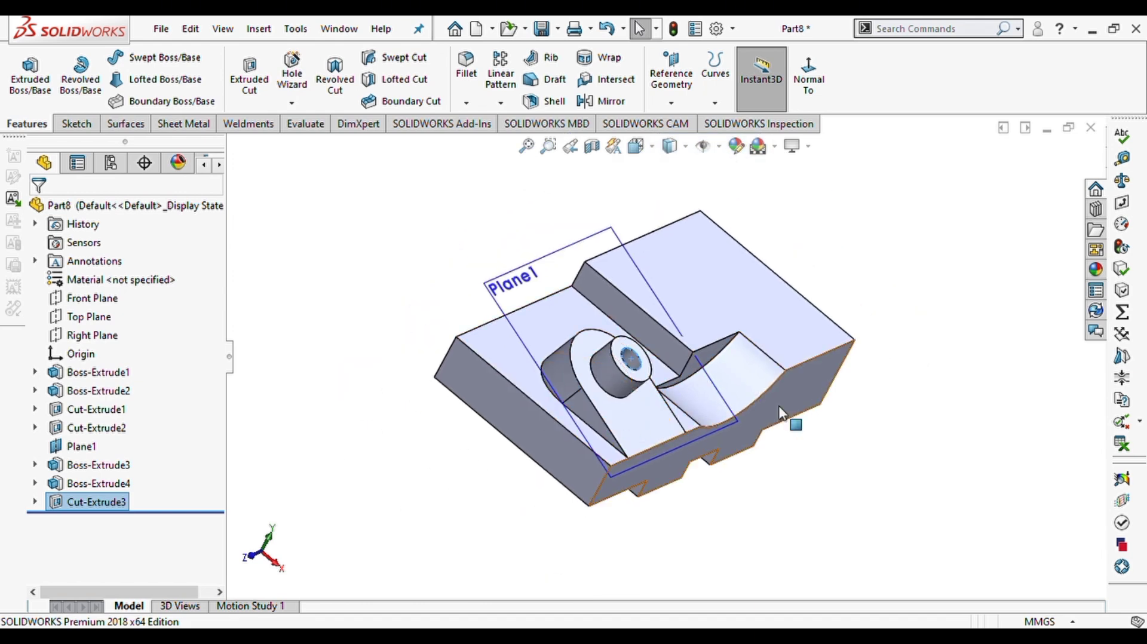
Hide the 20° reference plane Plane1.
click(515, 283)
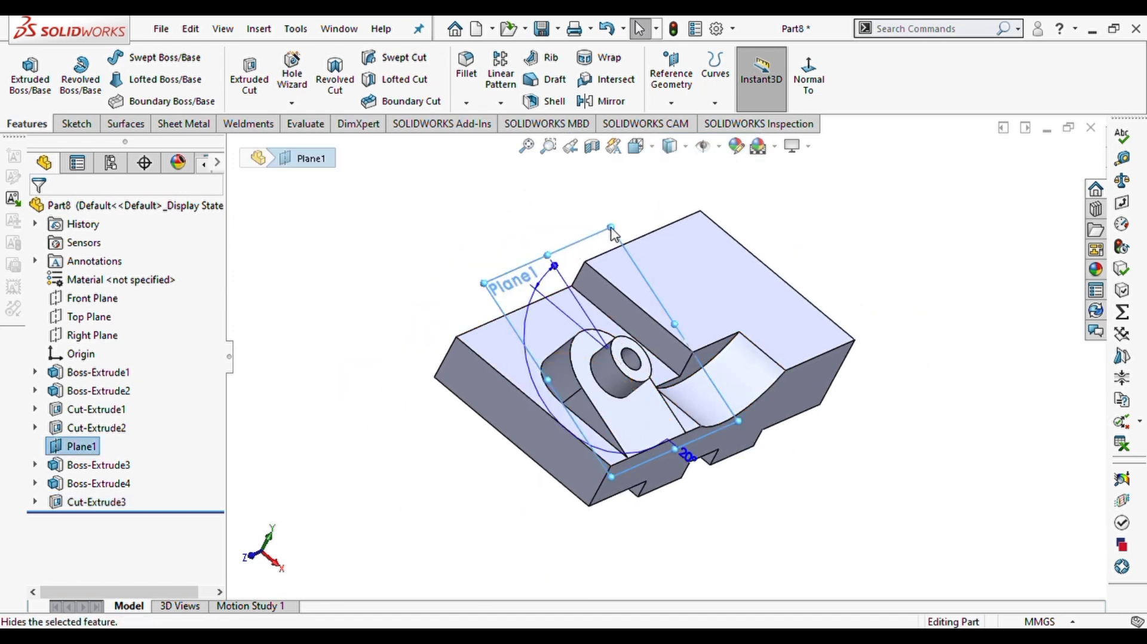
click(592, 236)
middle_drag(468, 318, 471, 294)
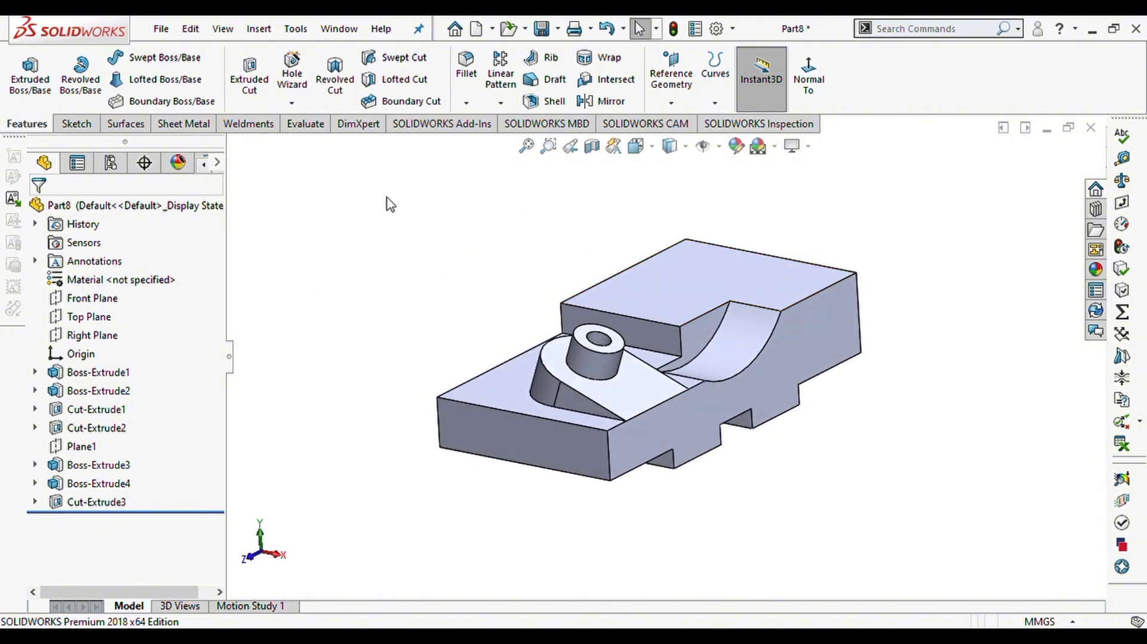
Create a reference plane at 30° to the lower step's top face, passing through the edge where it meets the upper block.
click(671, 75)
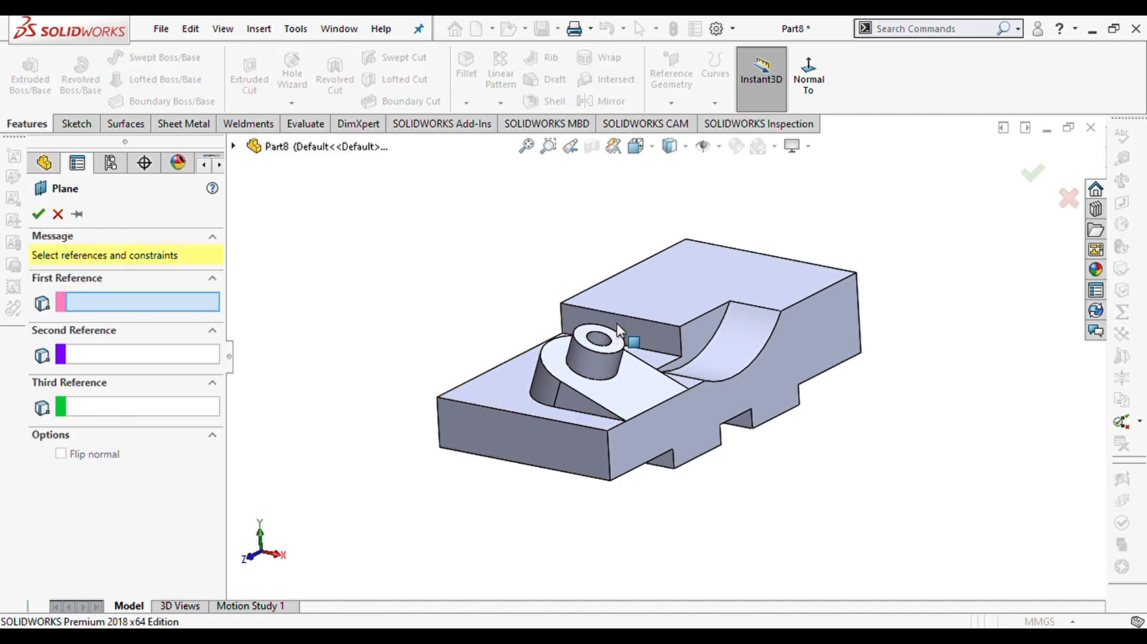
middle_drag(650, 345, 615, 384)
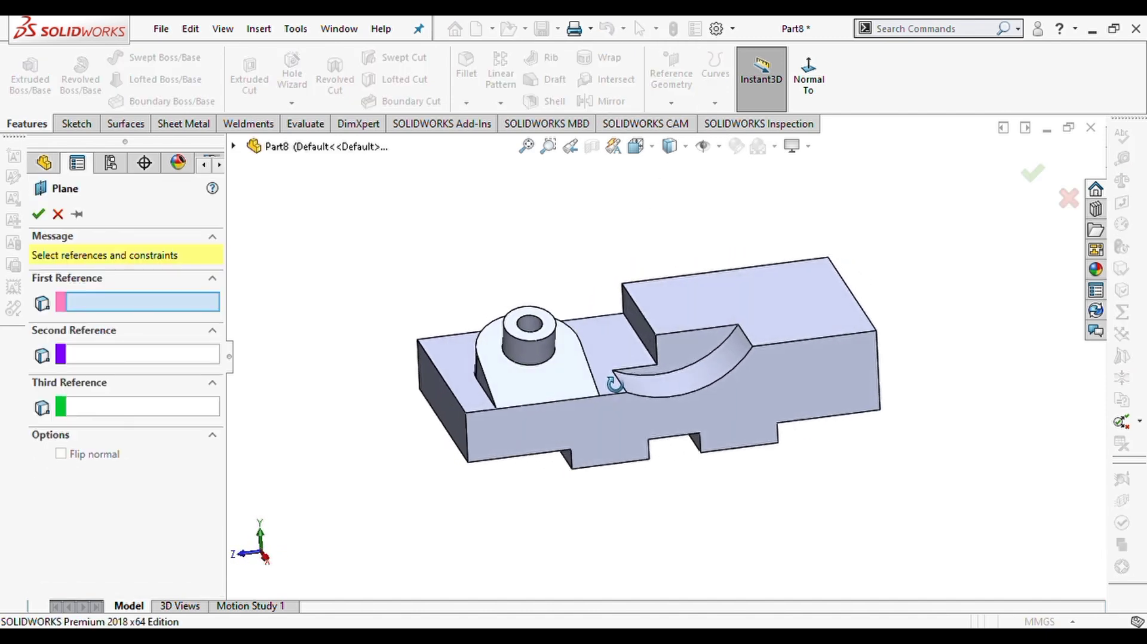
click(633, 359)
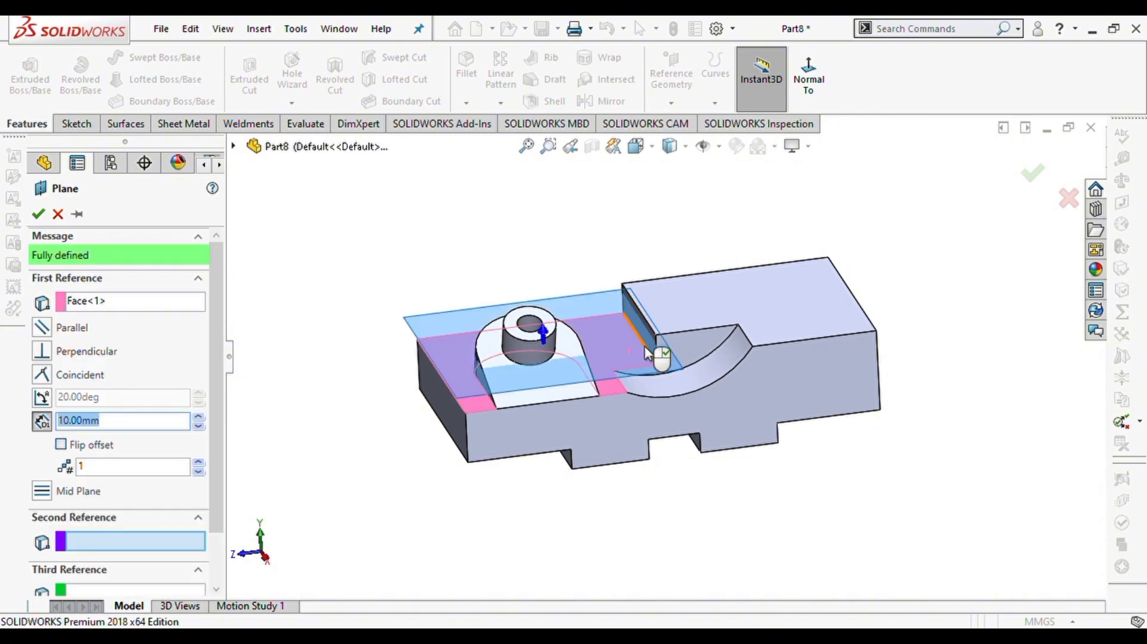
click(647, 353)
click(45, 403)
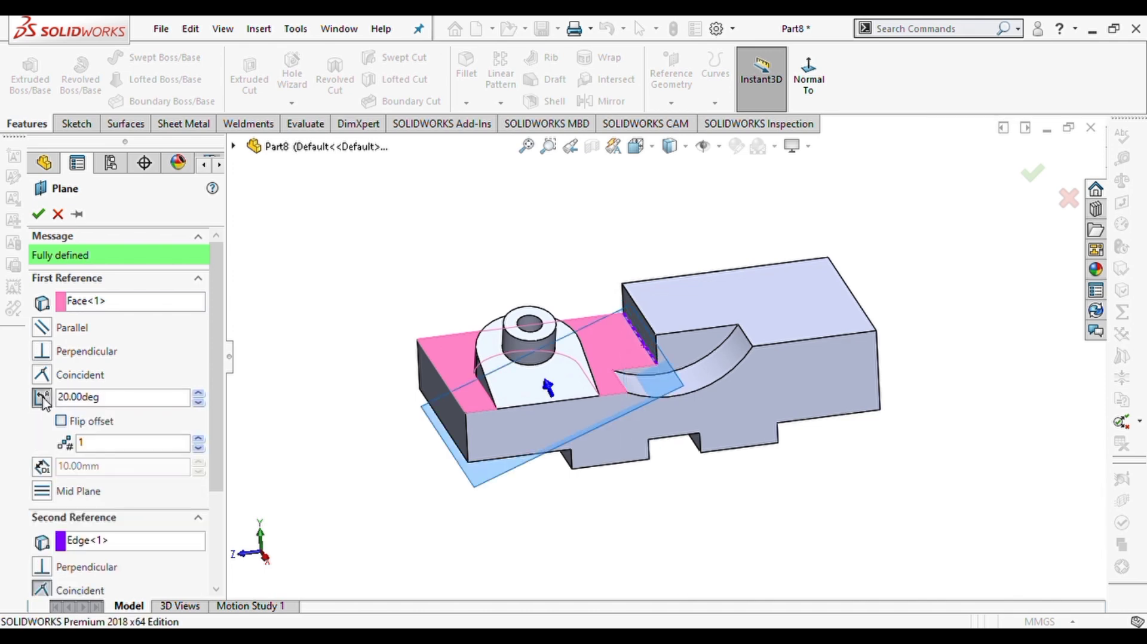
drag(132, 404, 61, 404)
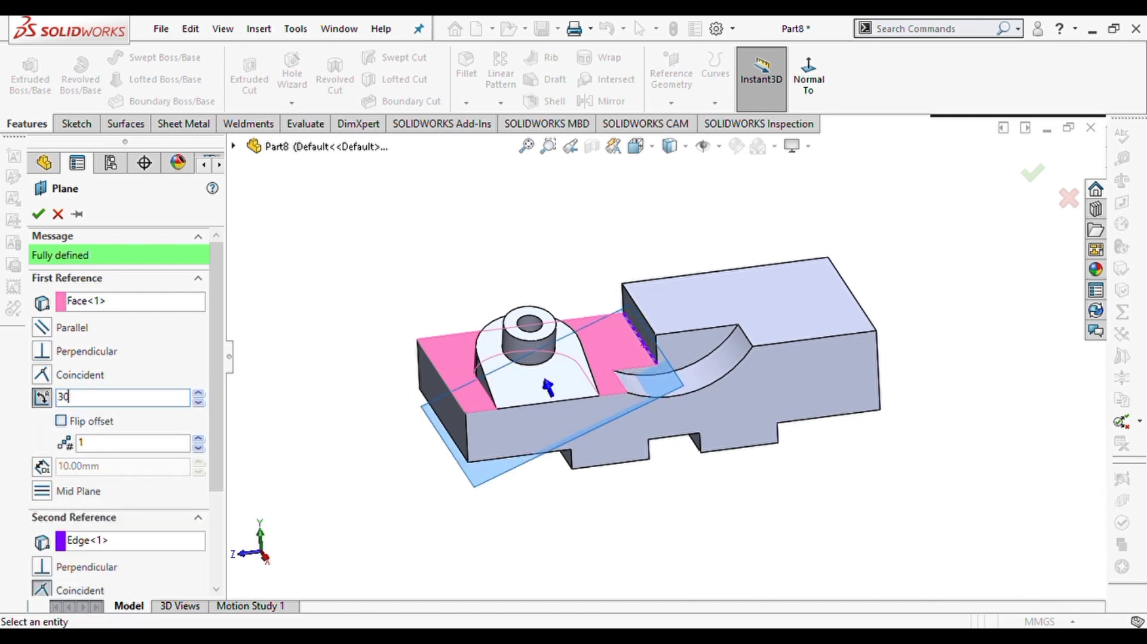
text(30)
key(Return)
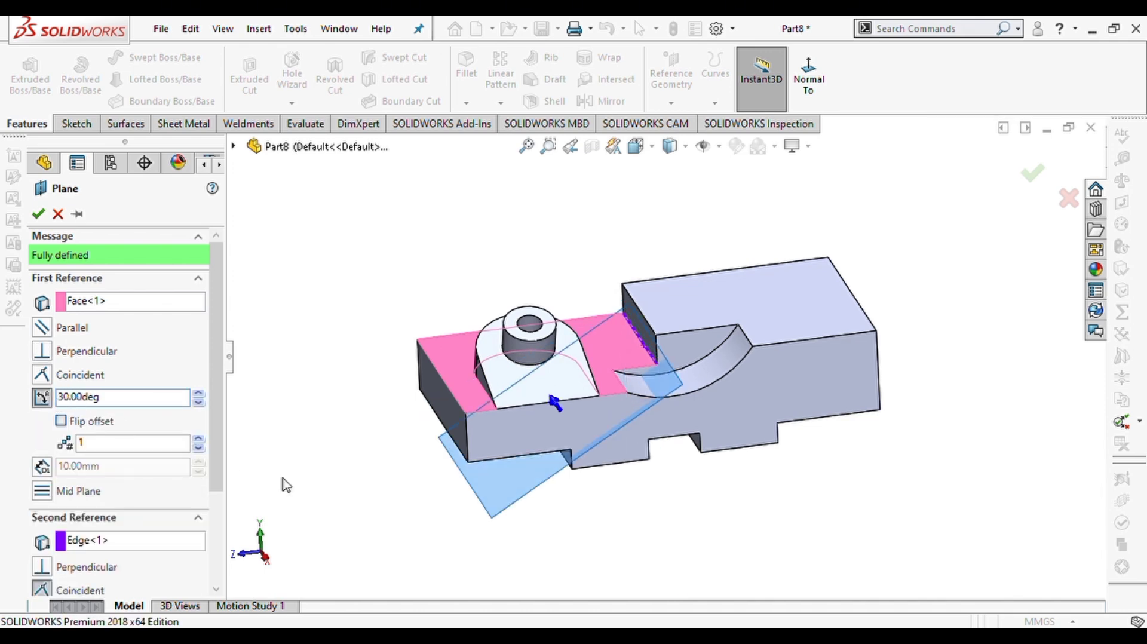
middle_drag(353, 482, 350, 428)
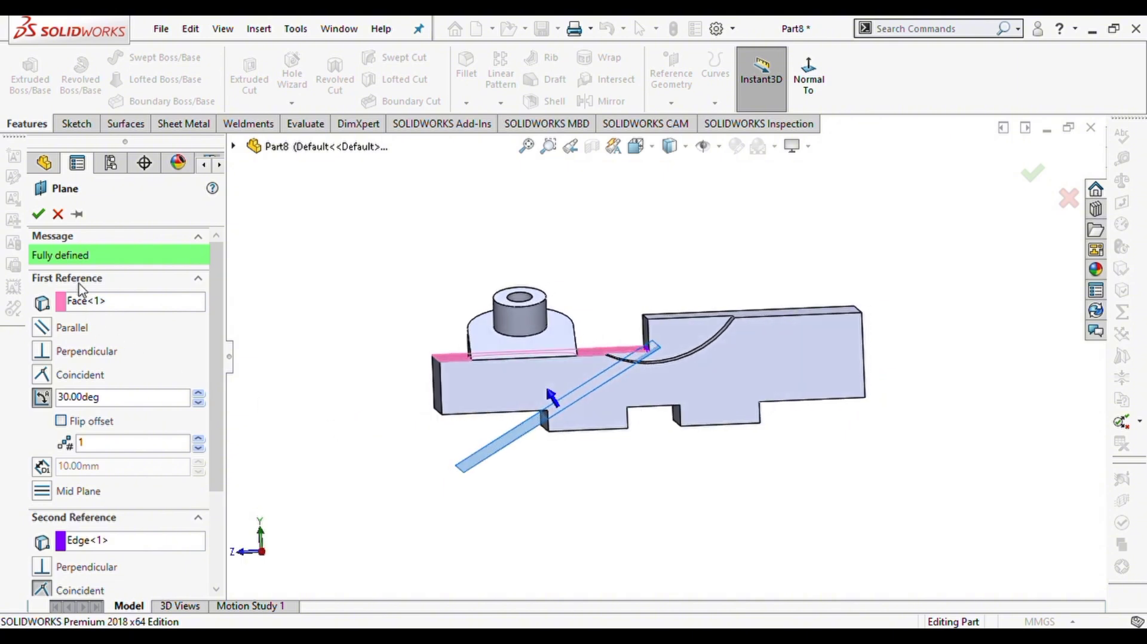
click(38, 214)
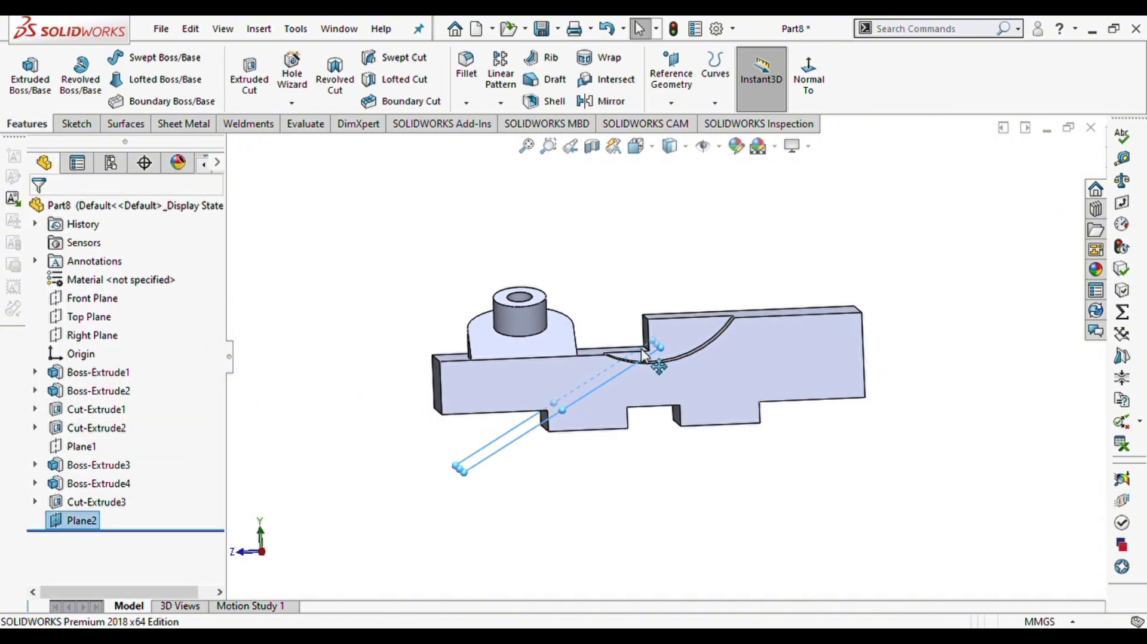
Extend the 30° plane upward beyond the upper block and start a sketch on it.
drag(667, 352, 826, 238)
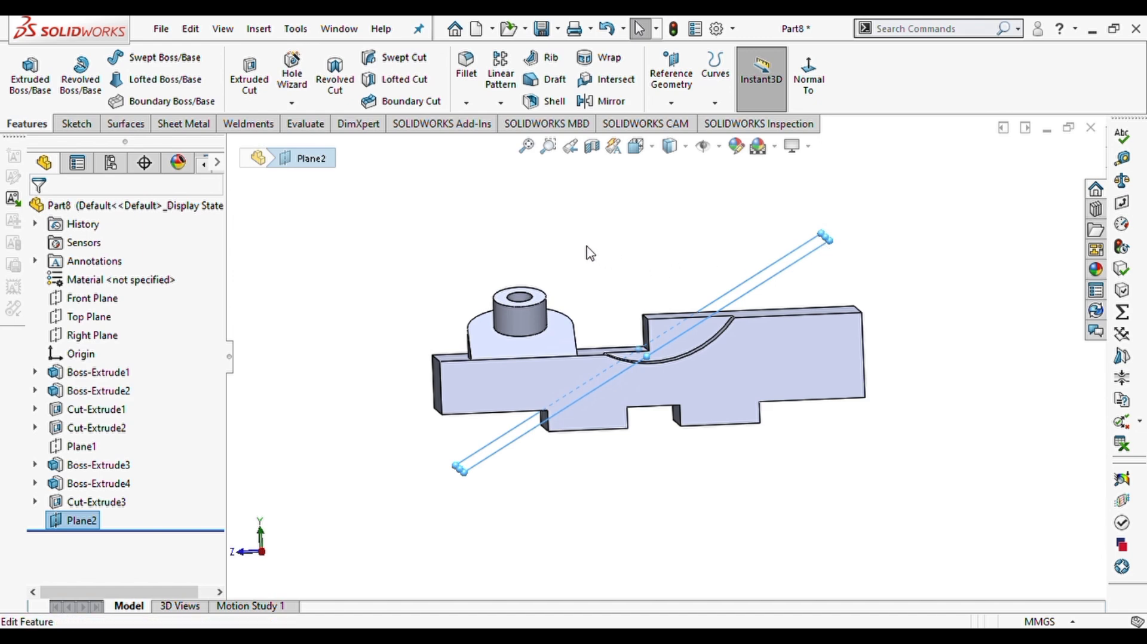
click(755, 282)
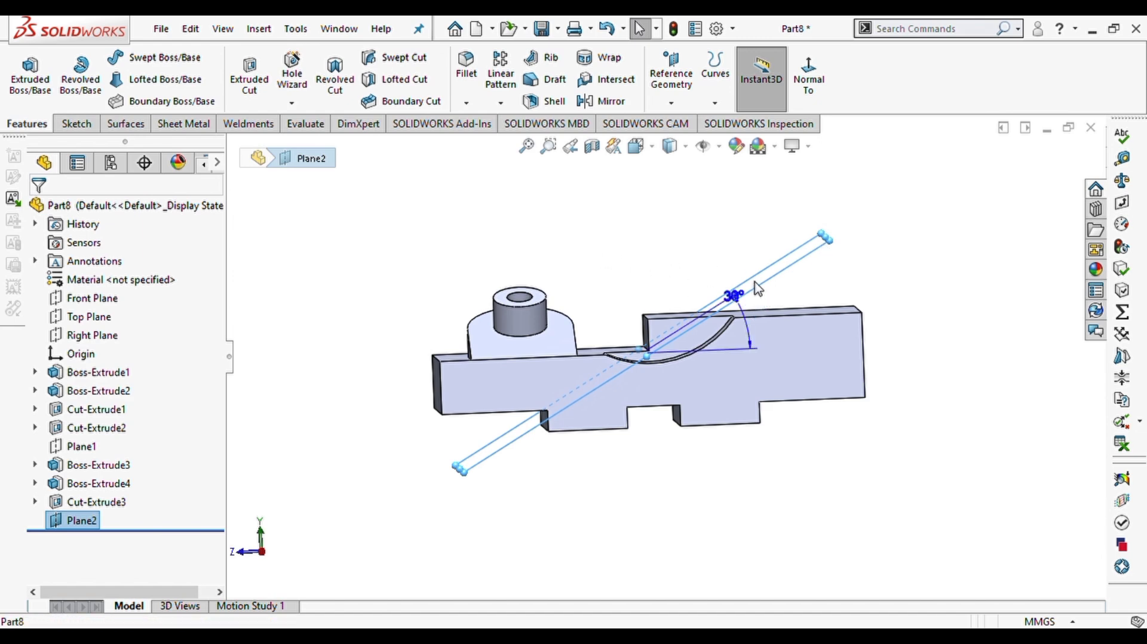
click(825, 238)
mouse_move(576, 280)
middle_down()
mouse_move(636, 327)
mouse_move(625, 394)
middle_up()
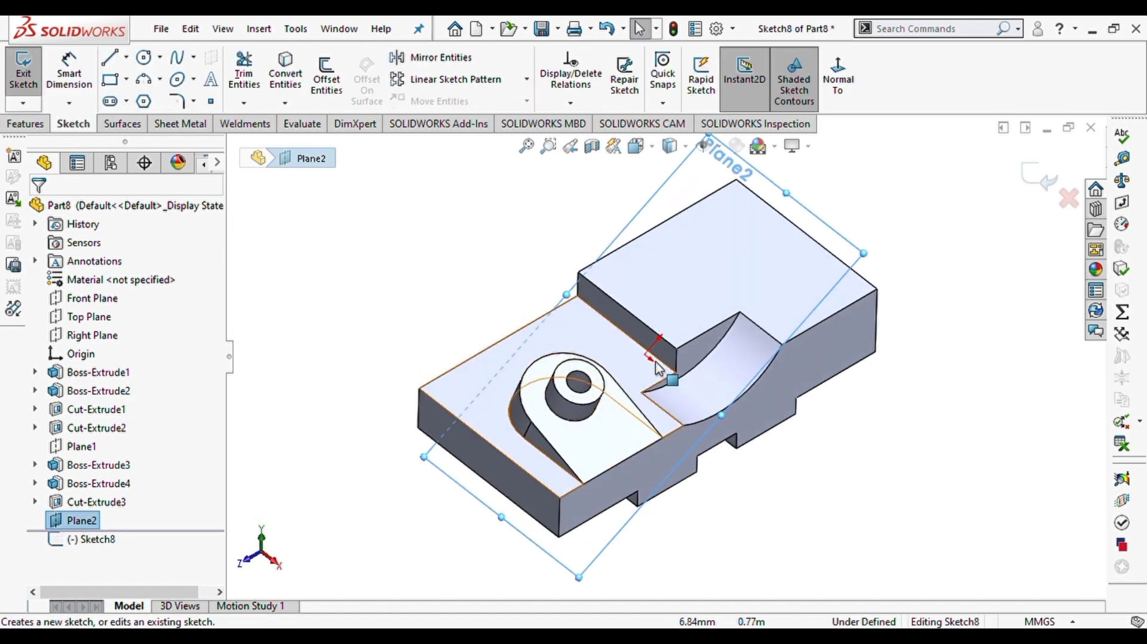
Facing the plane, sketch a closed arch profile rising about 46 mm from the step edge, between the outer face and the arc cut, with a rounded end.
click(830, 87)
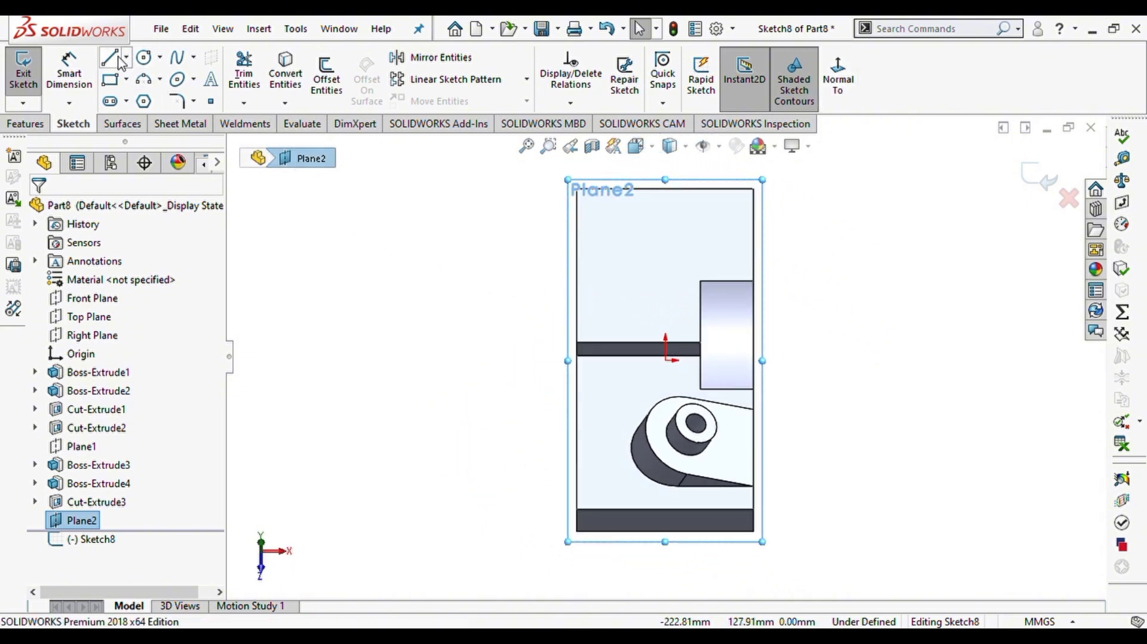
click(577, 356)
click(577, 273)
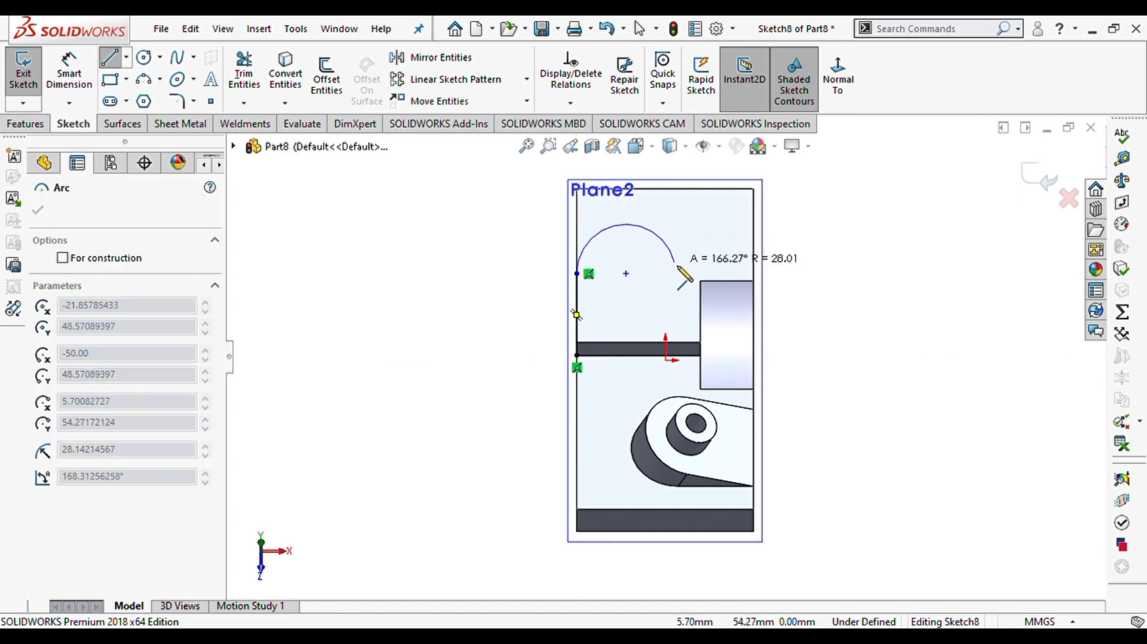
click(702, 274)
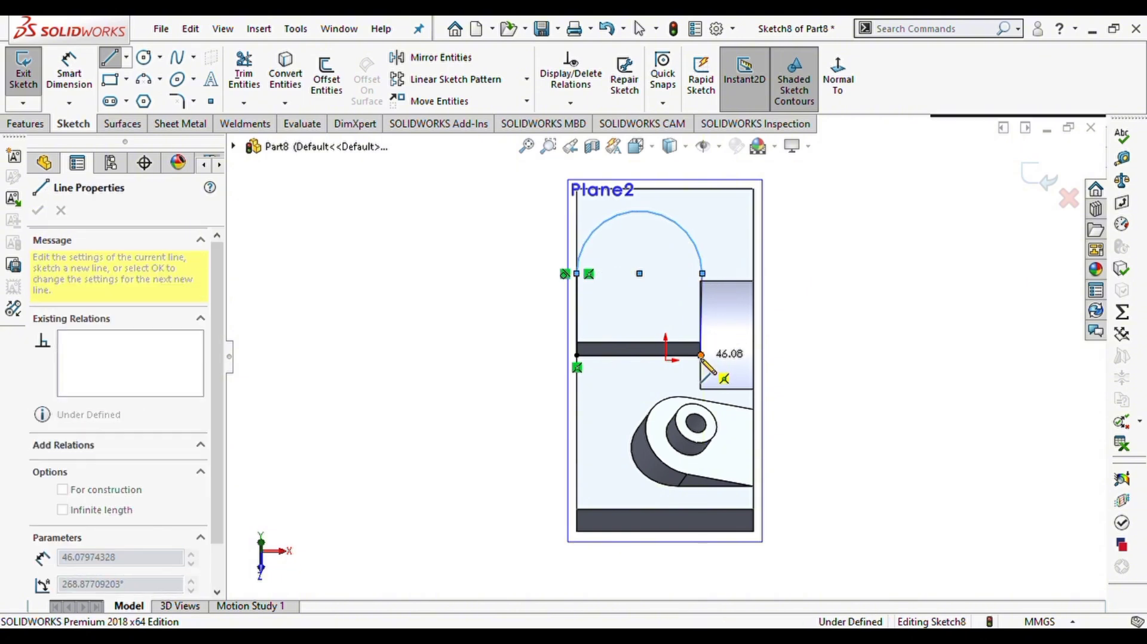
click(701, 356)
click(577, 356)
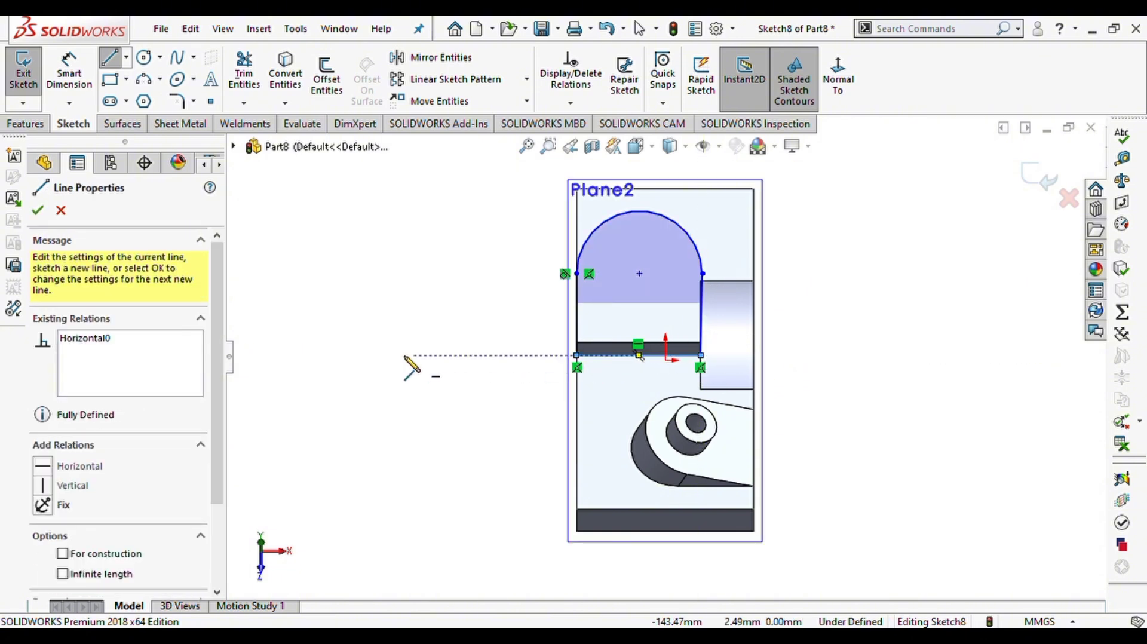
key(Escape)
Make the arch's side line next to the arc cut vertical and tangent to the rounded end.
scroll(693, 322, down, 3)
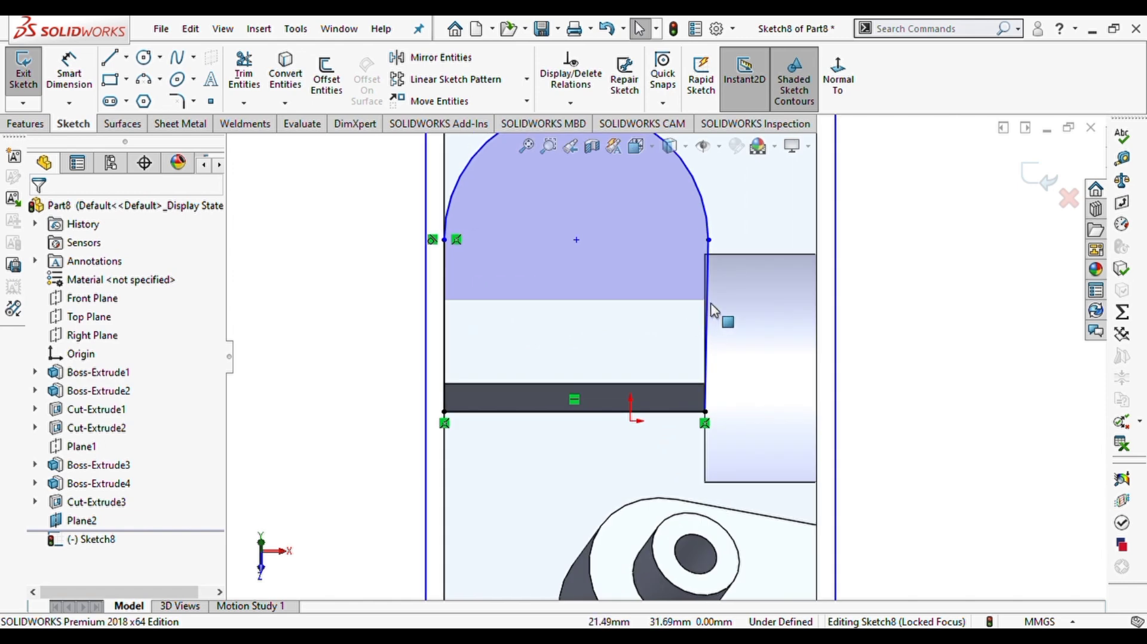
click(707, 304)
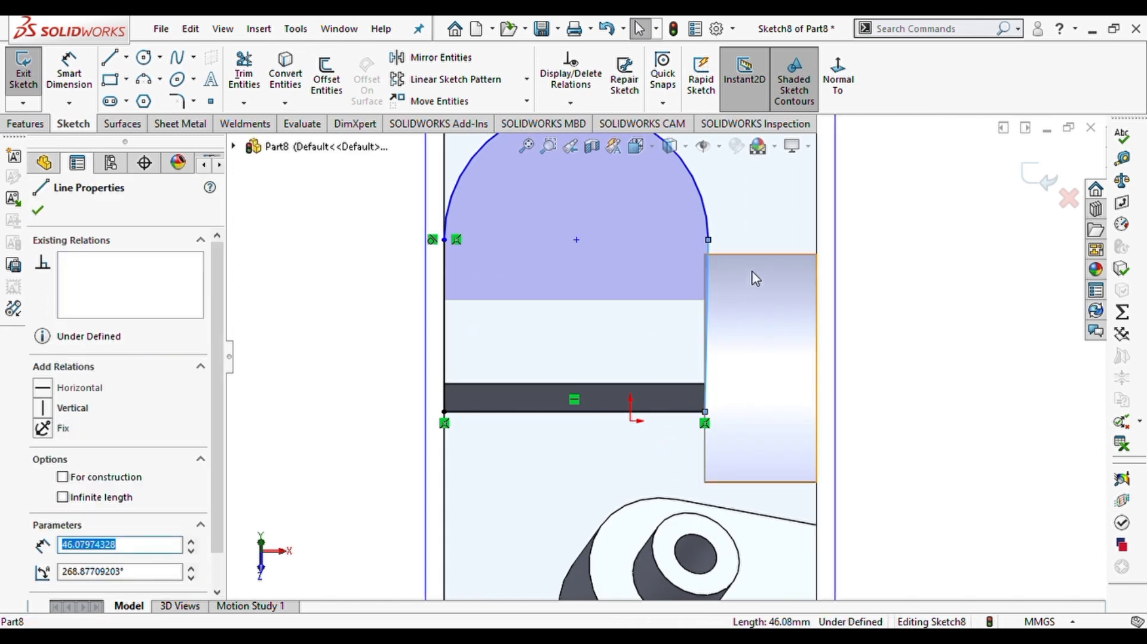
click(783, 239)
click(928, 382)
scroll(926, 375, up, 2)
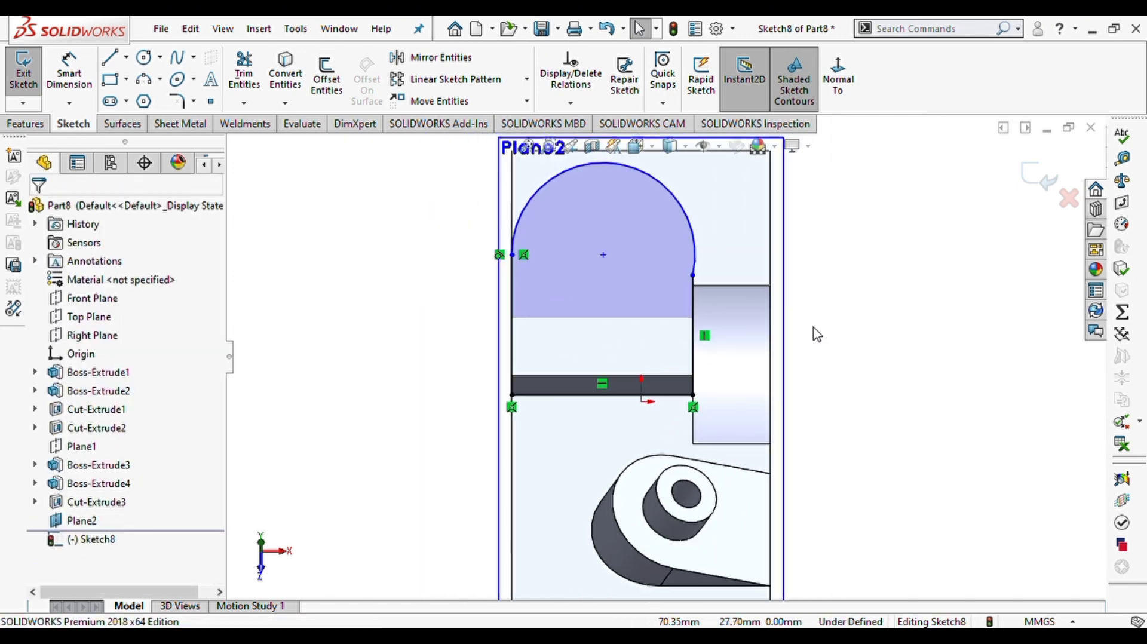
click(694, 285)
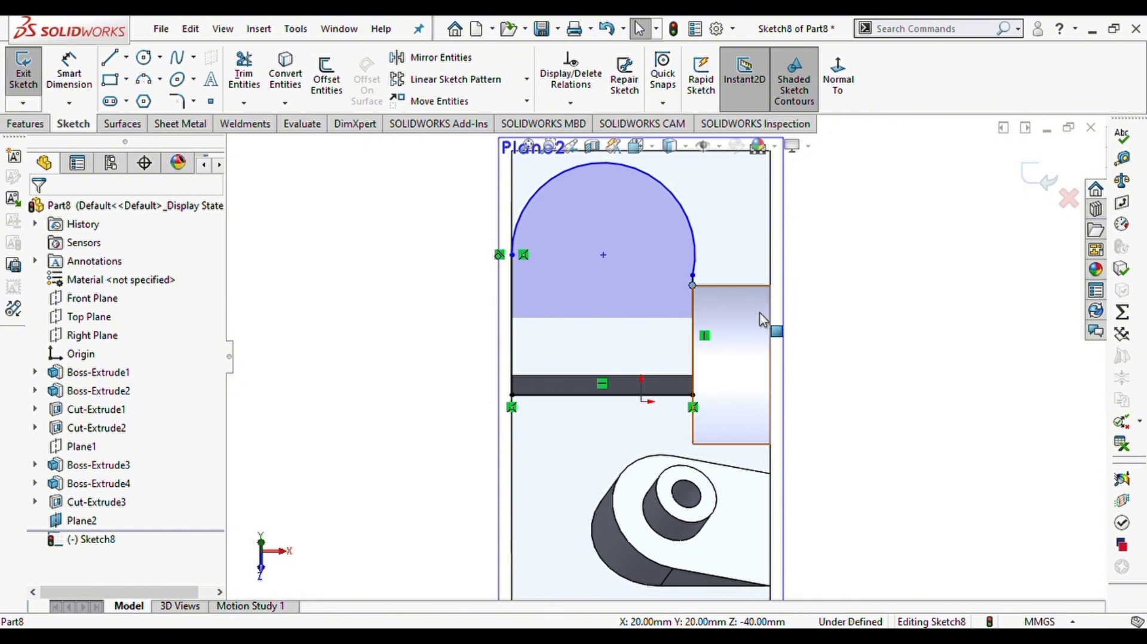
click(693, 281)
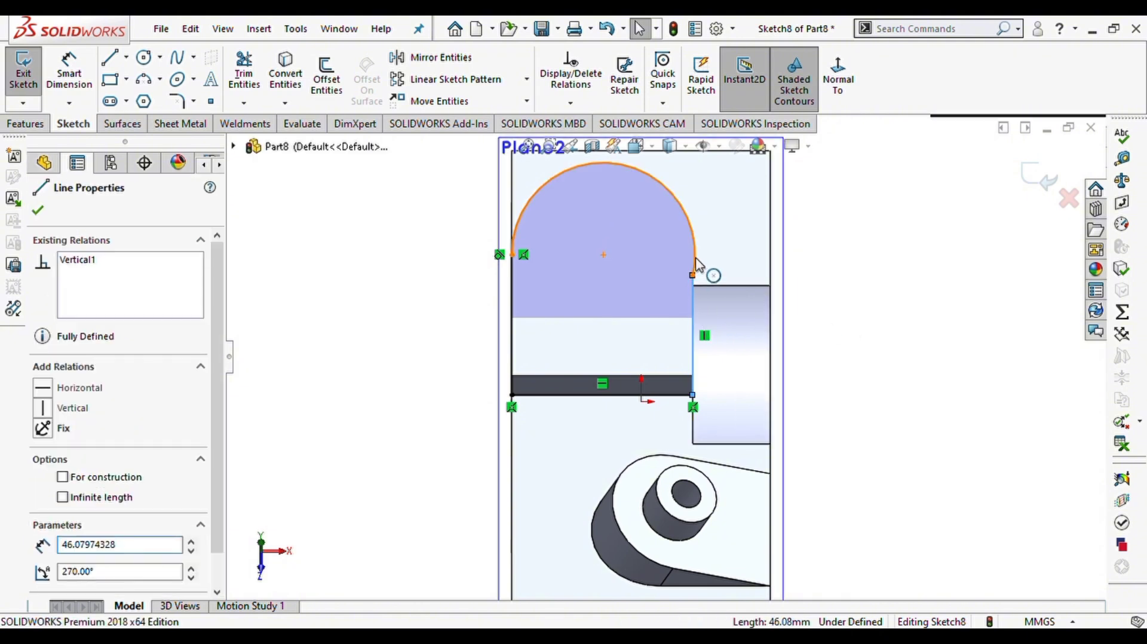
ctrl+click(694, 268)
click(847, 387)
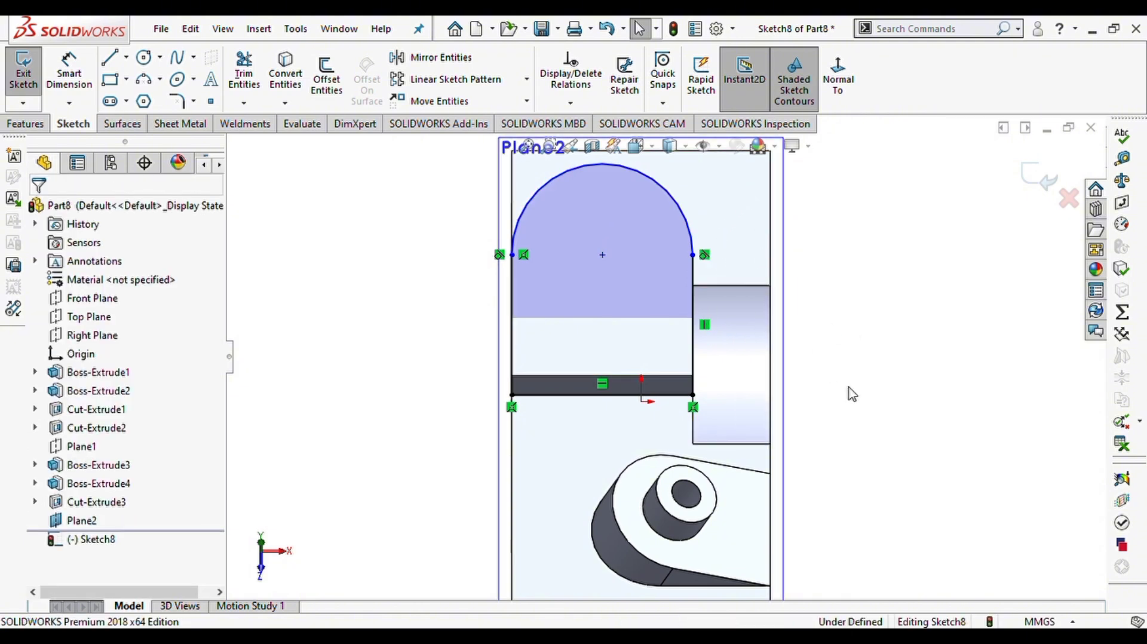
Dimension the arch profile's straight outer side line to 50 mm.
right_drag(848, 387, 914, 329)
click(513, 332)
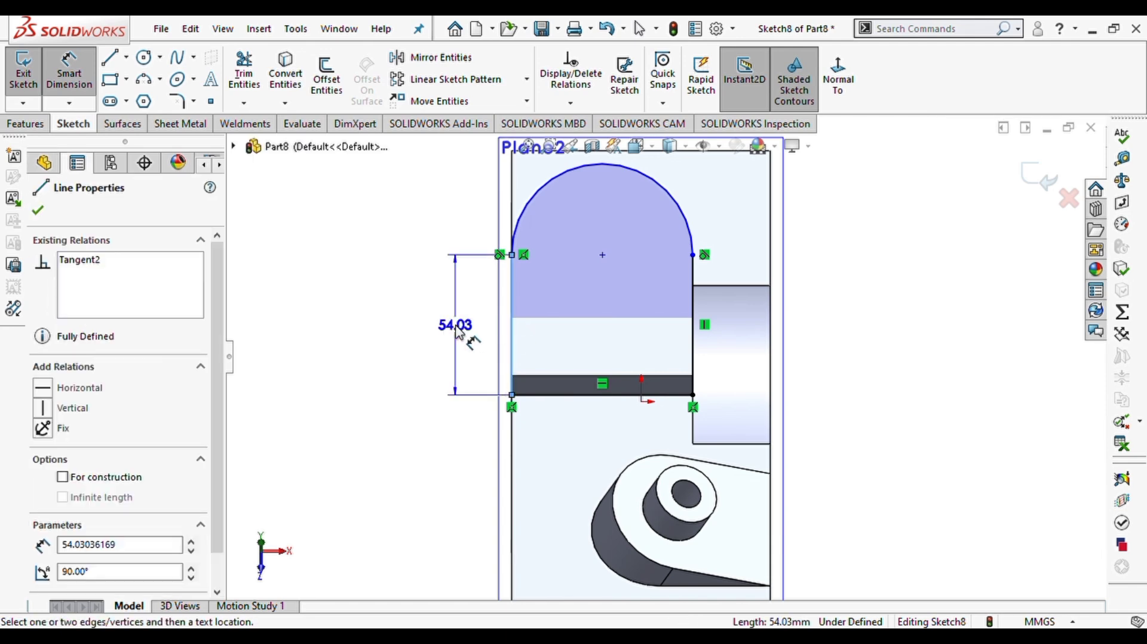
click(455, 328)
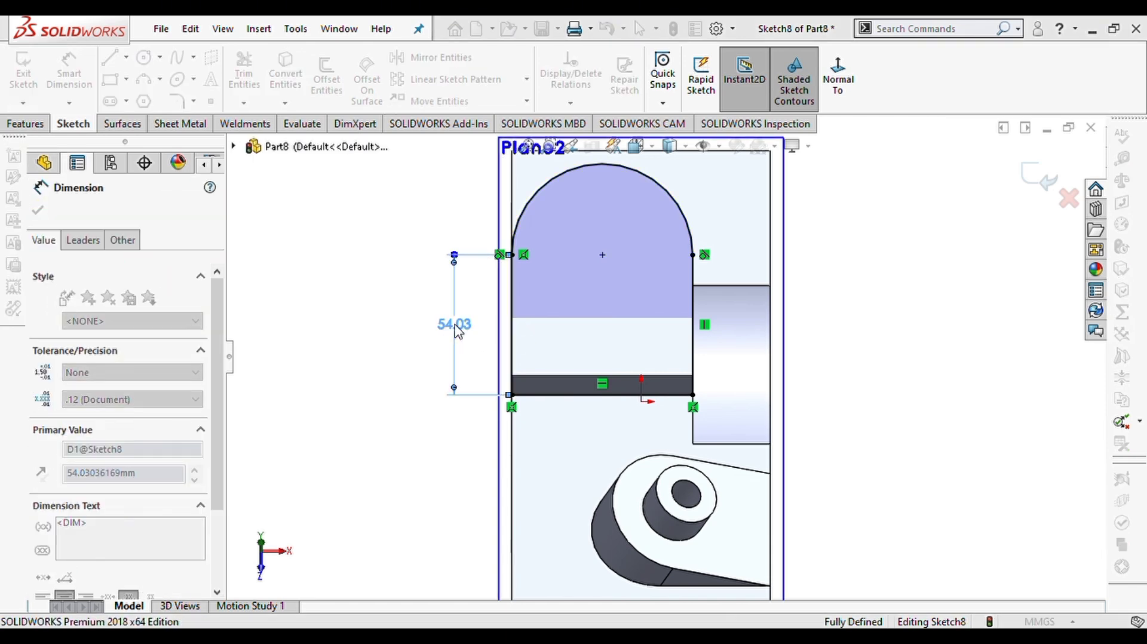
text(50)
key(Return)
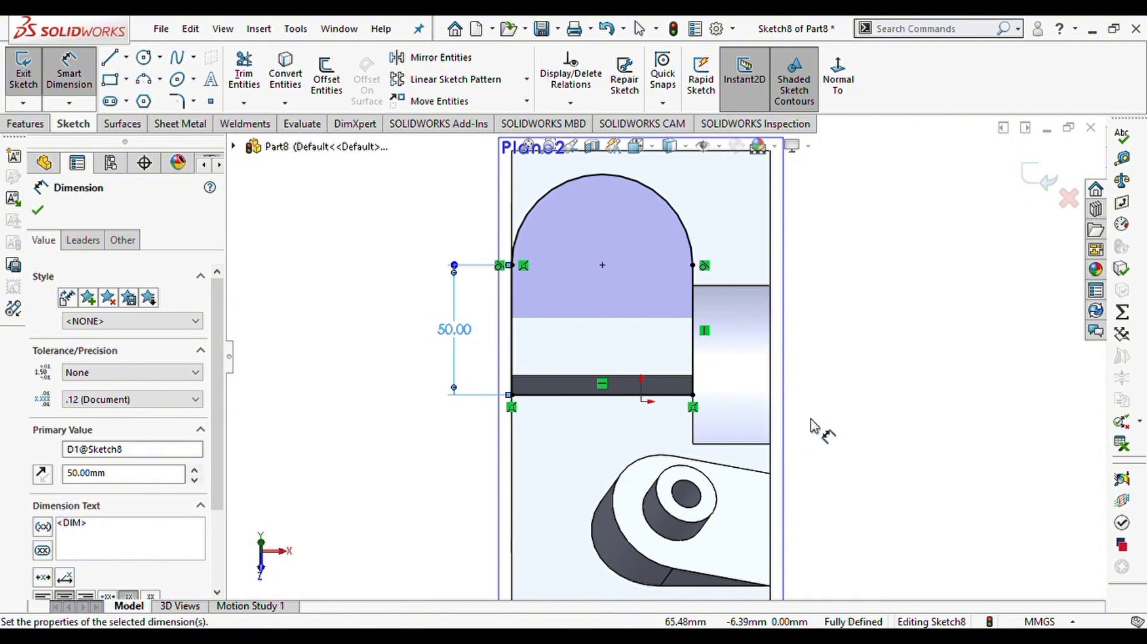
click(38, 210)
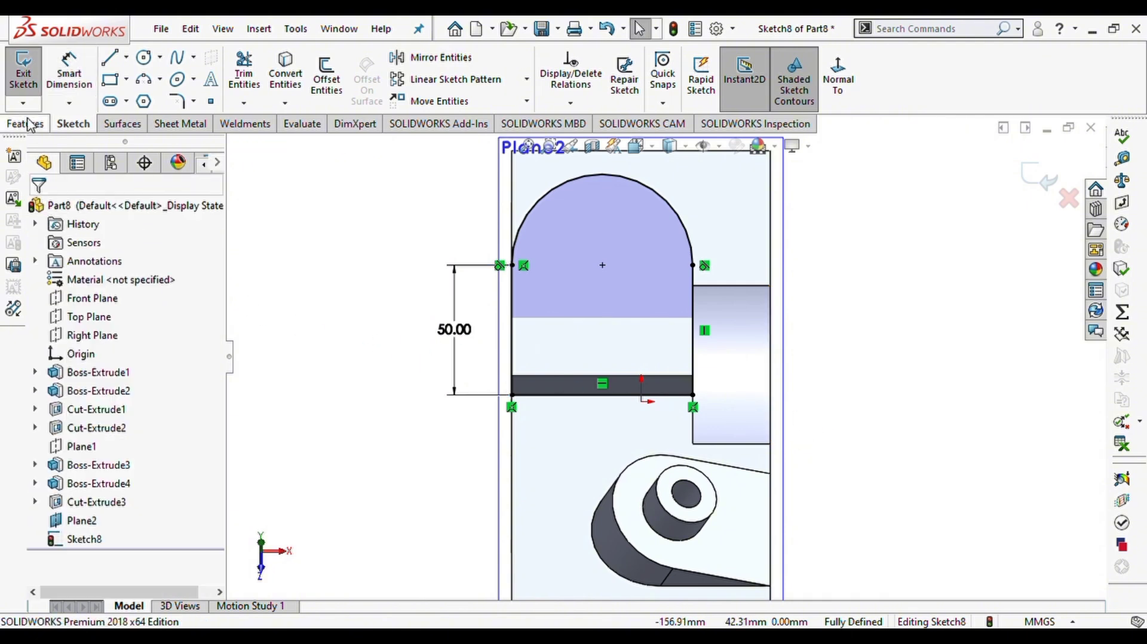
Extrude-cut the arch profile Through All in the reversed direction, away from the upper block, to form the sloped face.
click(25, 123)
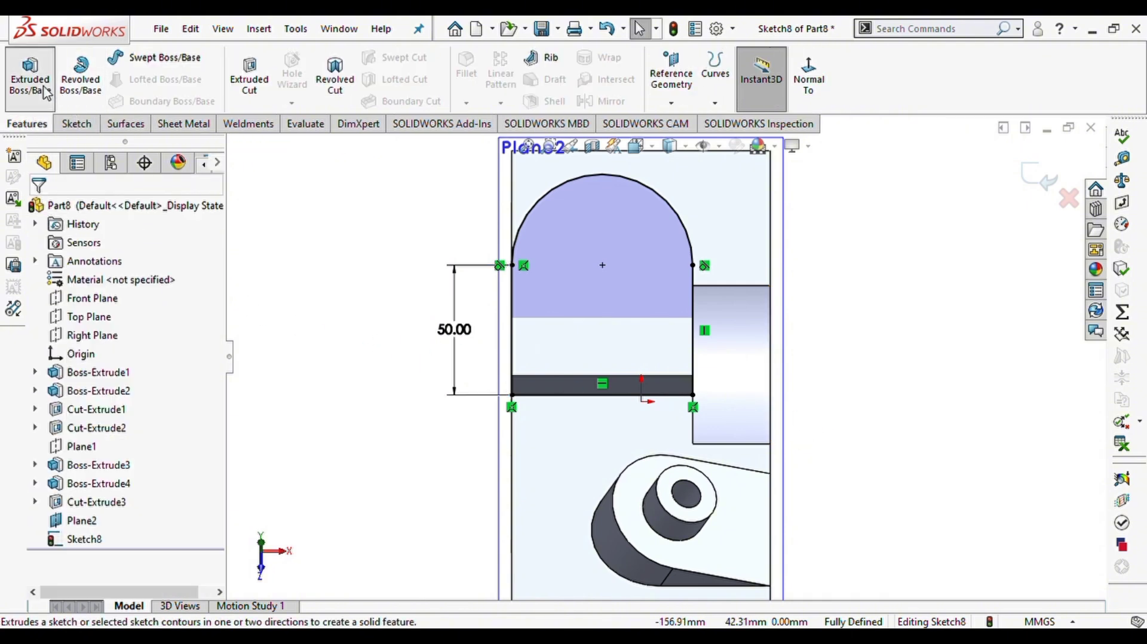
mouse_move(893, 380)
middle_down()
mouse_move(788, 323)
mouse_move(841, 370)
middle_up()
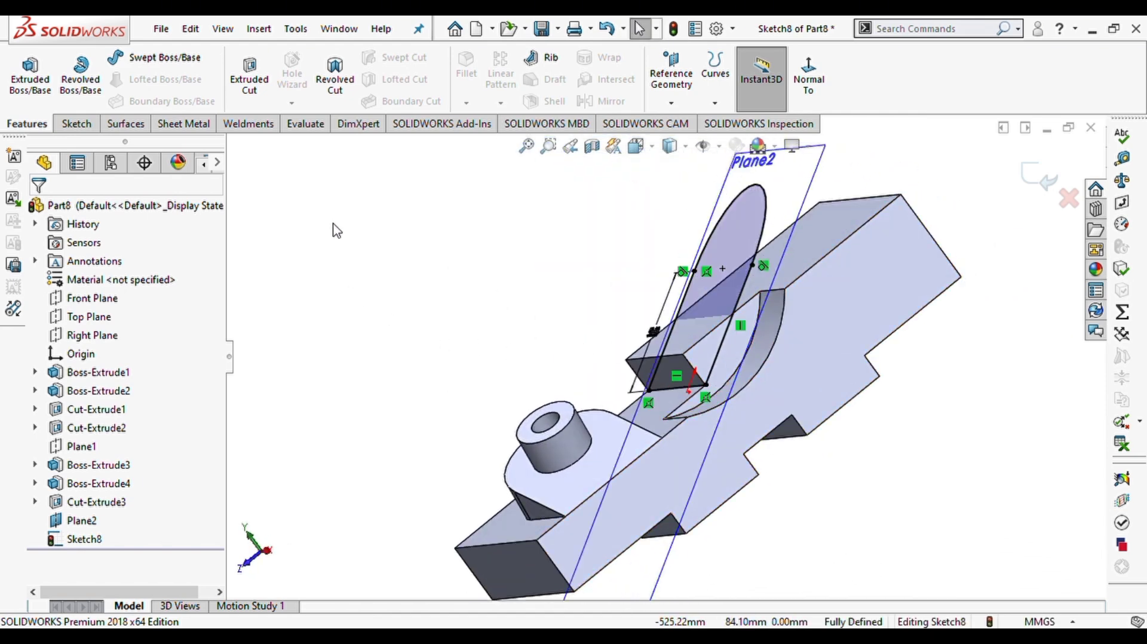
click(249, 75)
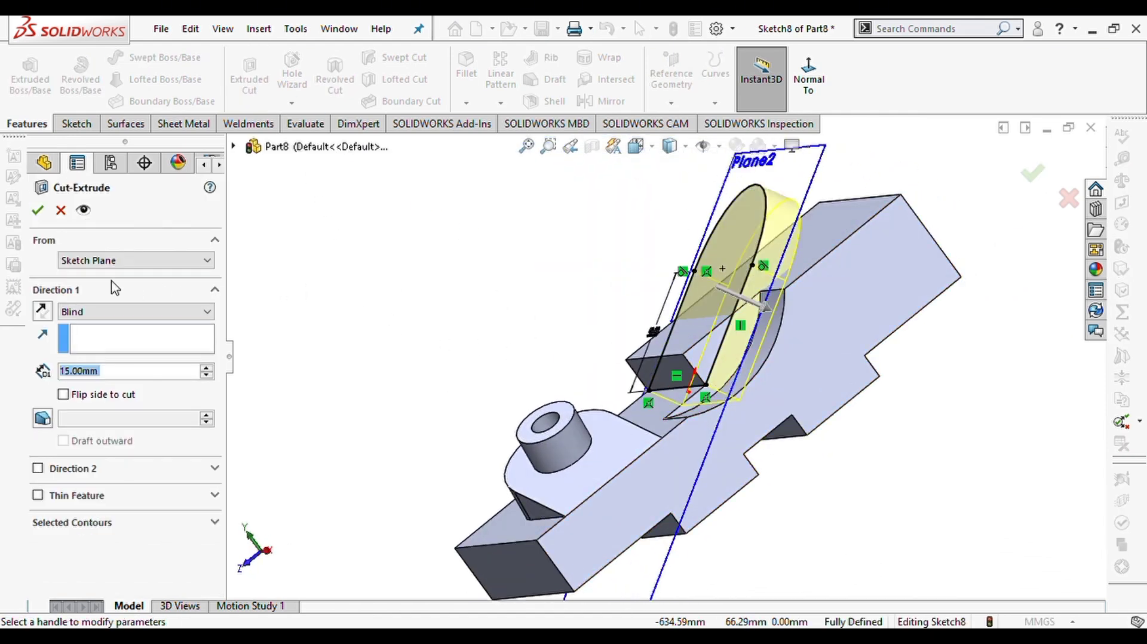
click(42, 311)
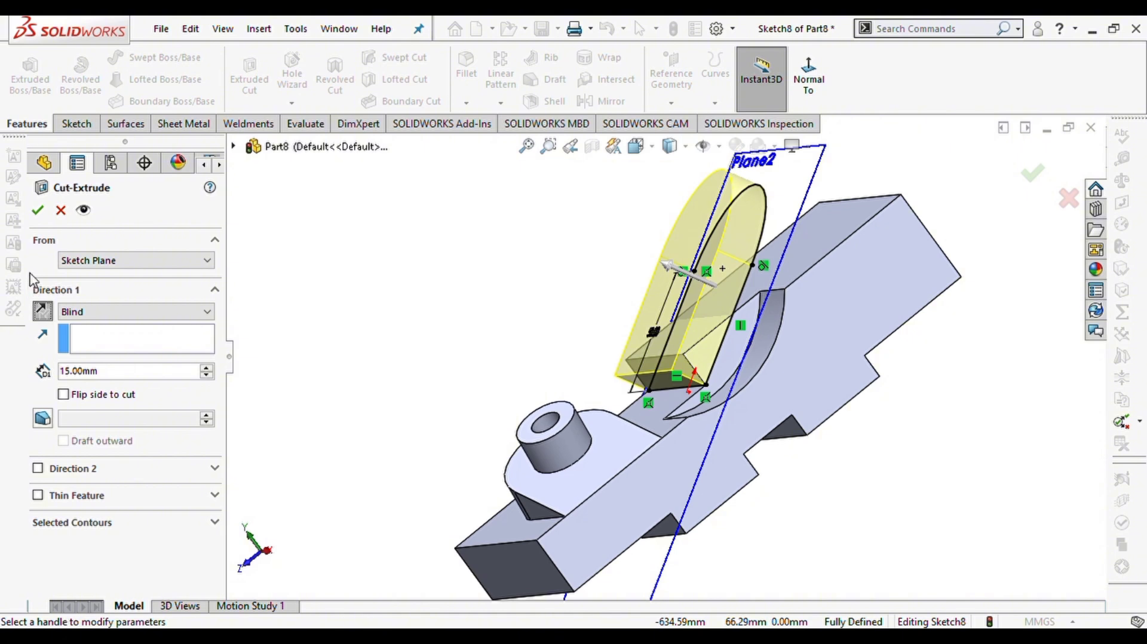
click(122, 311)
click(103, 339)
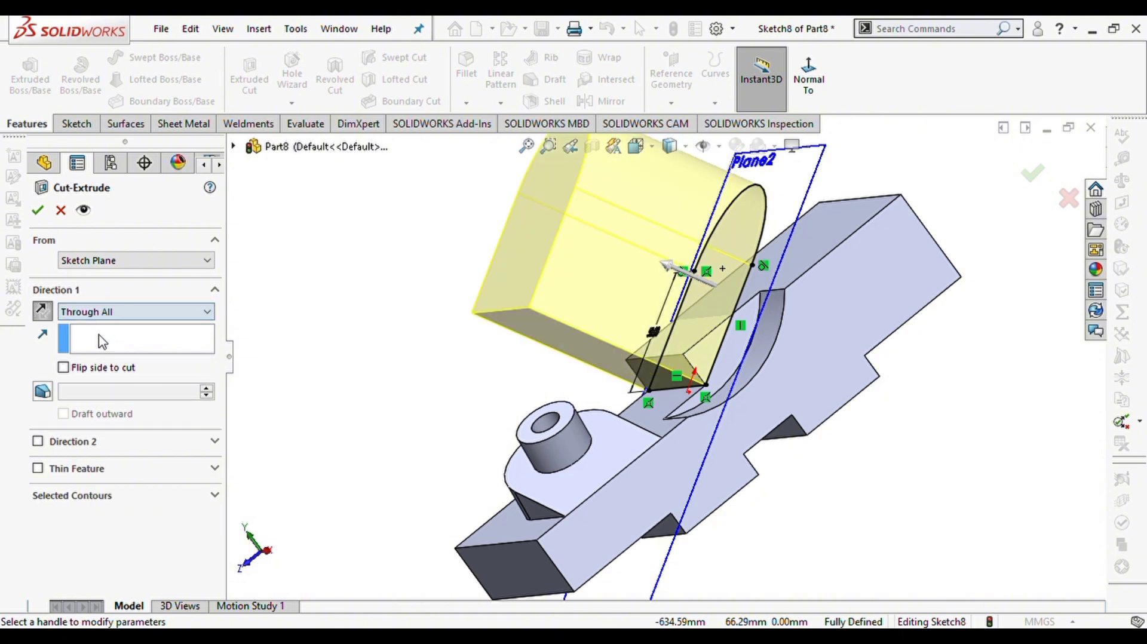
click(38, 212)
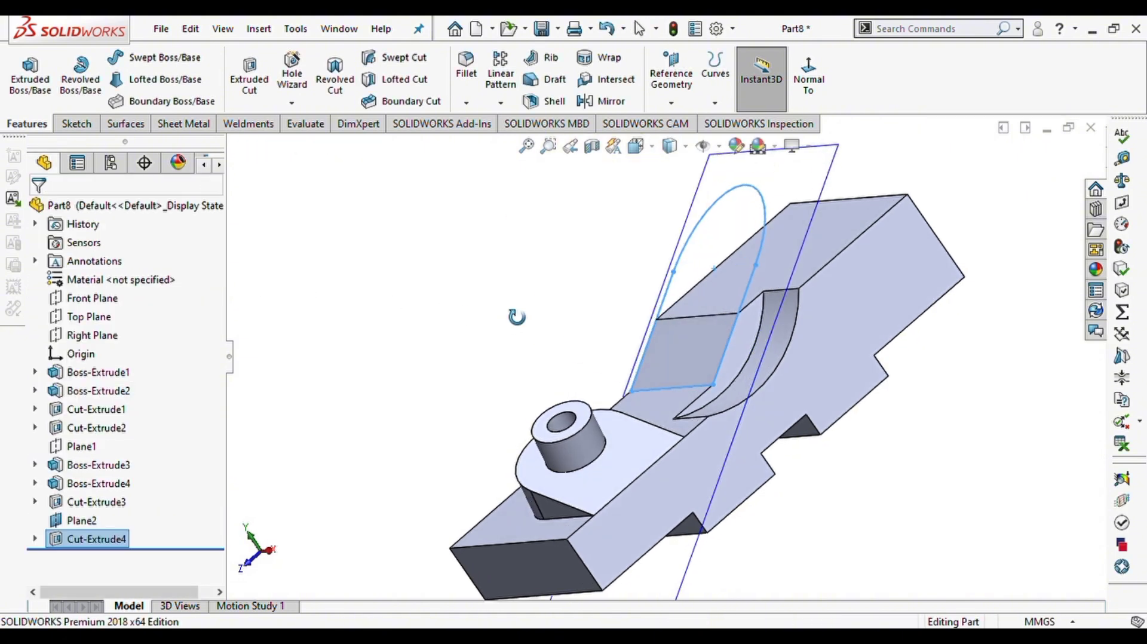
Reuse the arch cut's sketch for a boss extruded Up To Next in the reversed direction, into the upper block, with merged result.
middle_drag(482, 317, 545, 389)
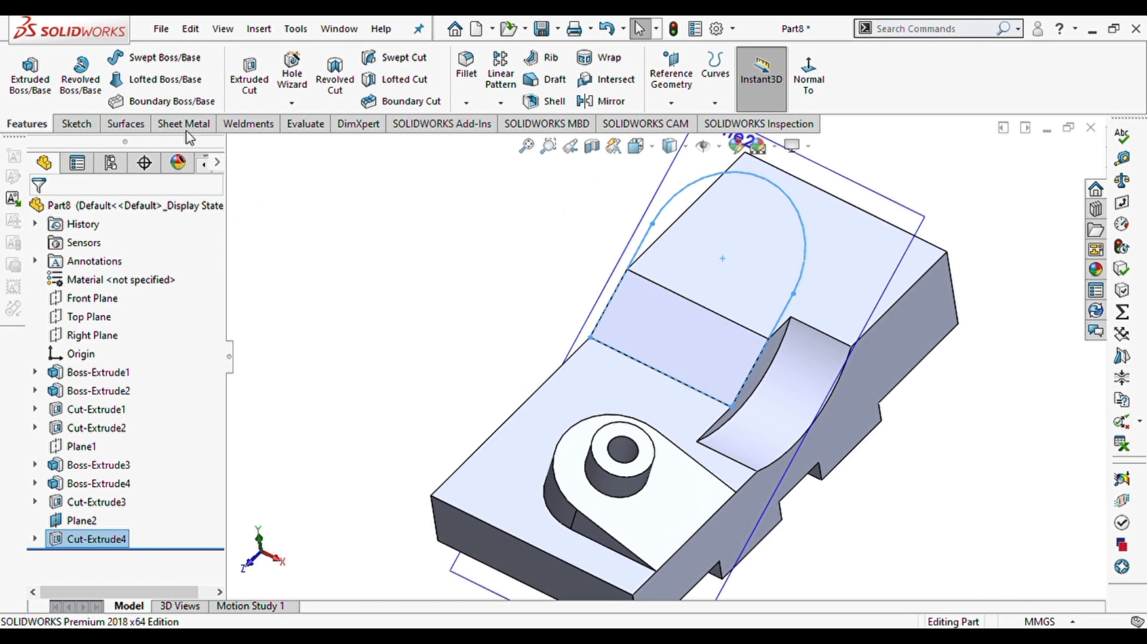
click(34, 539)
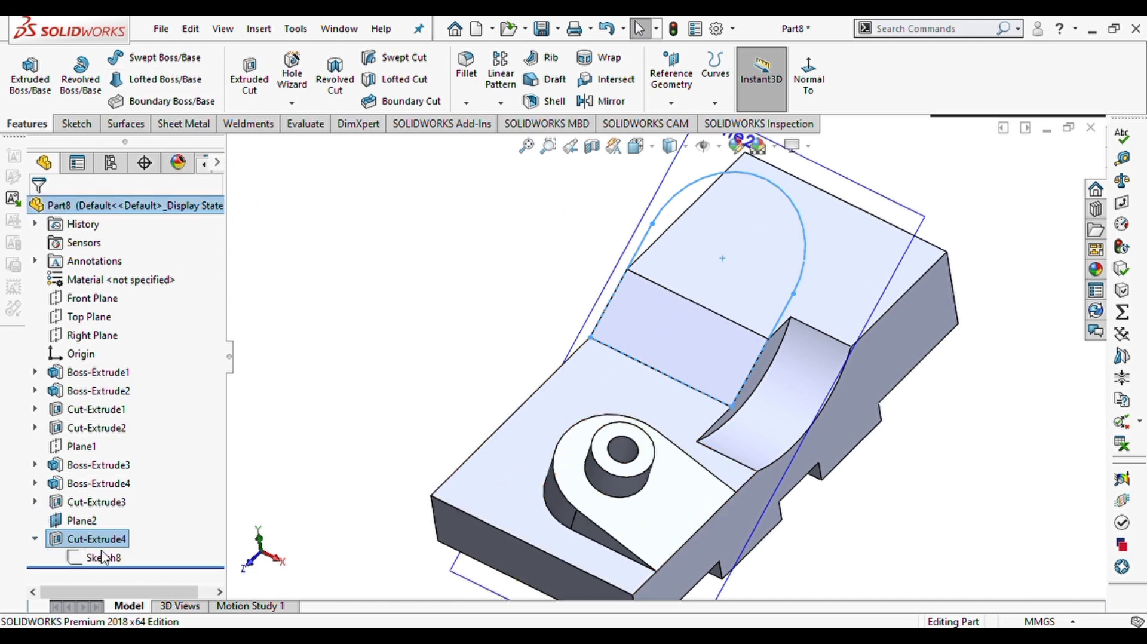
click(122, 558)
click(122, 558)
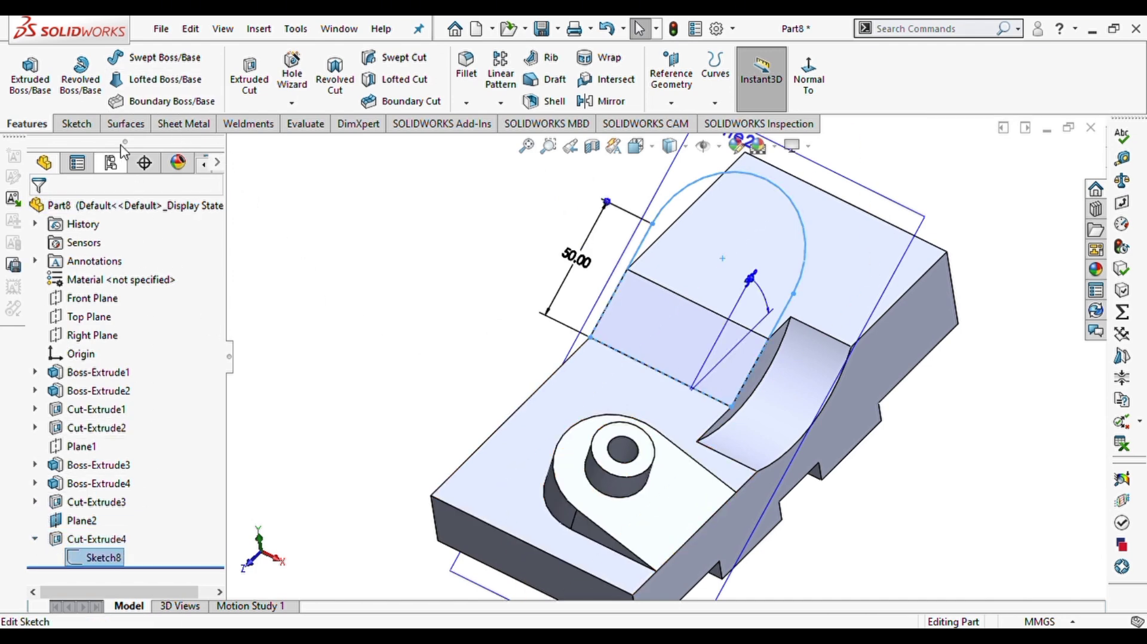
click(30, 72)
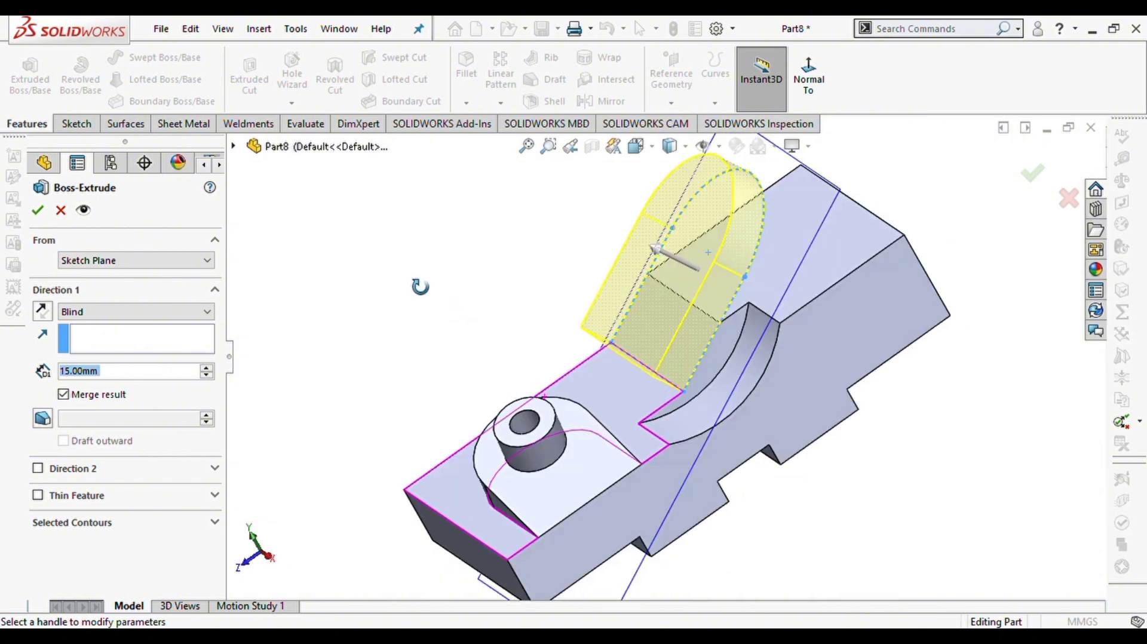
middle_drag(420, 287, 376, 281)
click(40, 313)
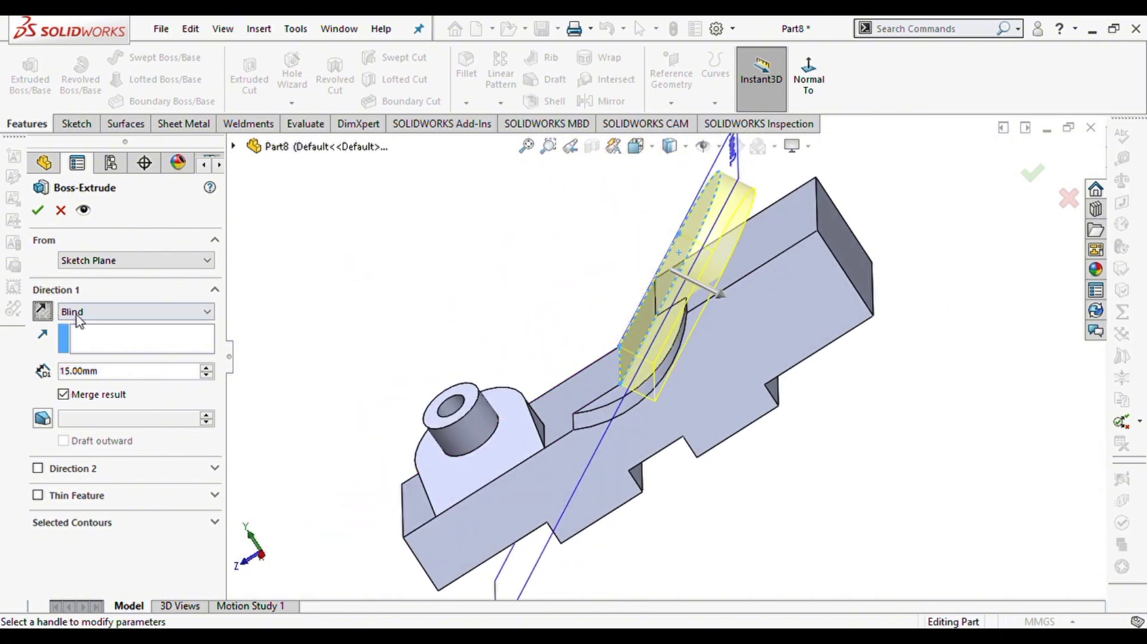
click(113, 348)
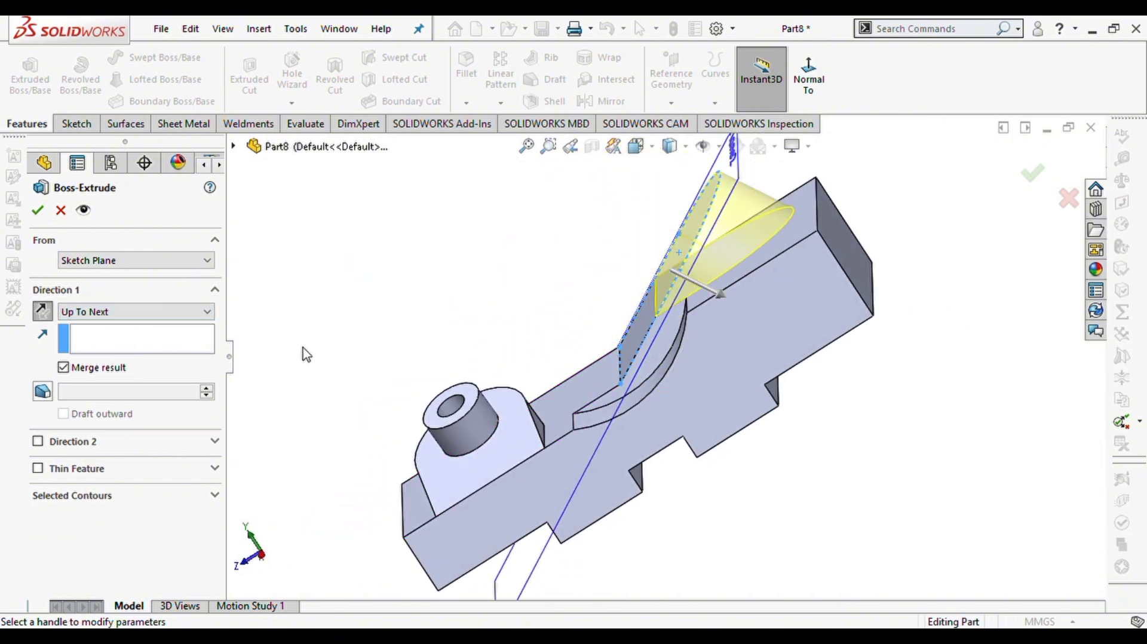
middle_drag(721, 311, 418, 332)
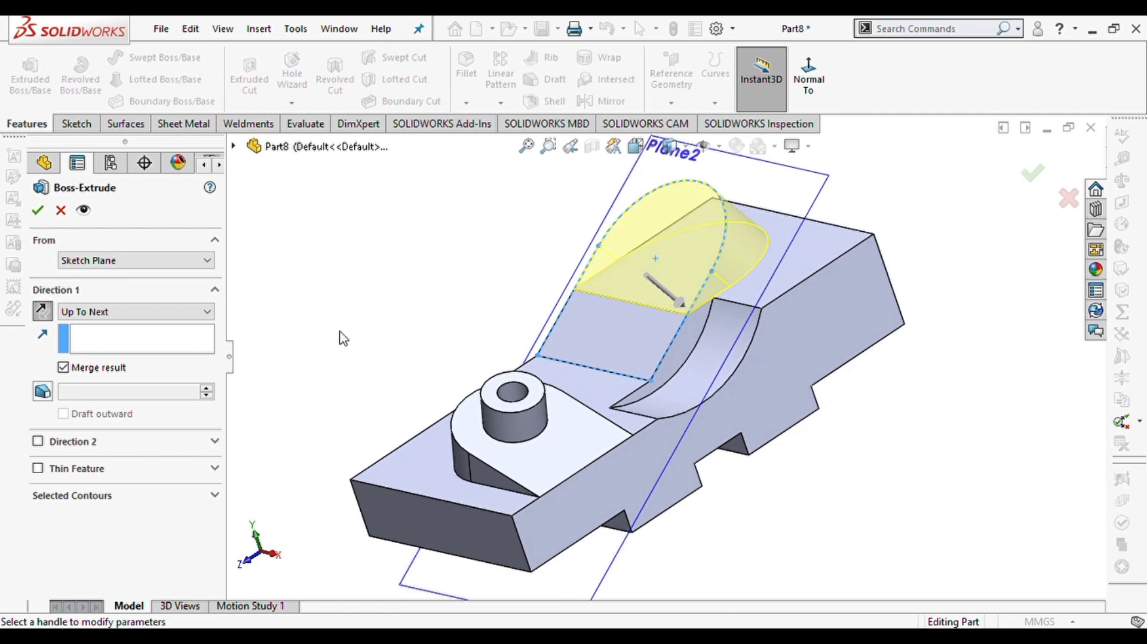
click(34, 211)
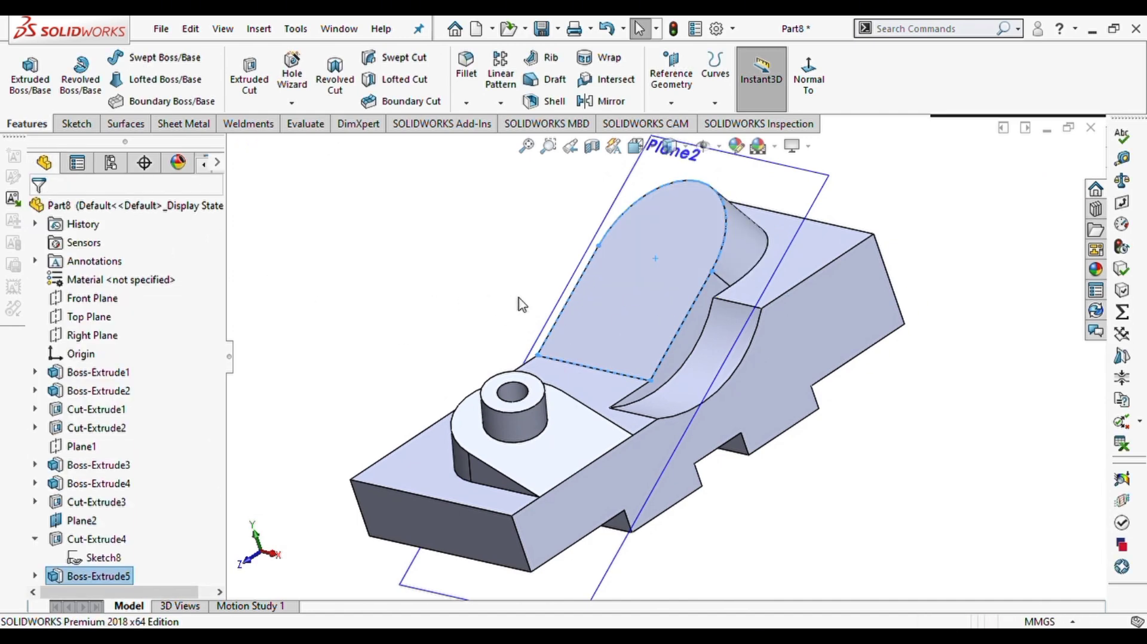
Start a sketch on the inclined arch face and draw a circle about 32.5 mm in diameter at the rounded end's centre.
middle_drag(519, 303, 537, 345)
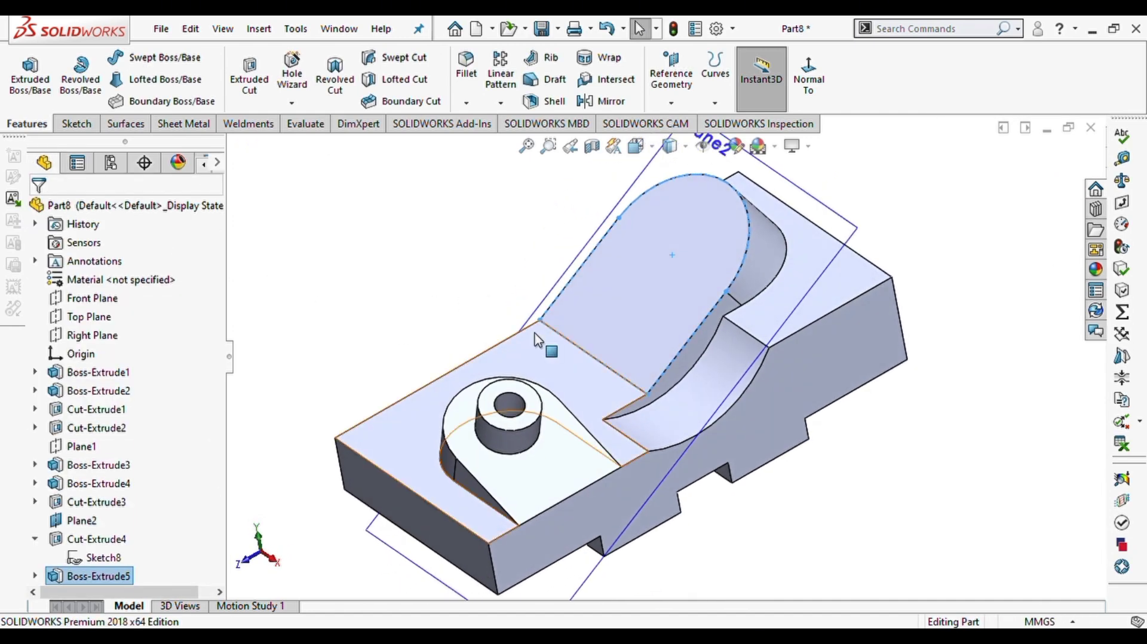
click(693, 289)
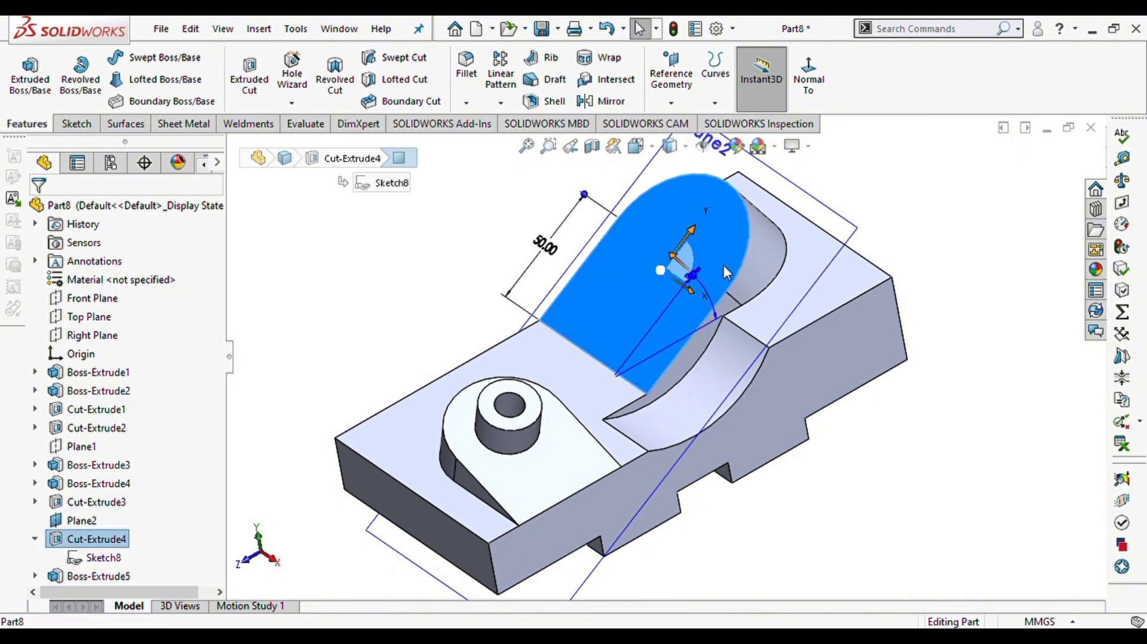
click(773, 229)
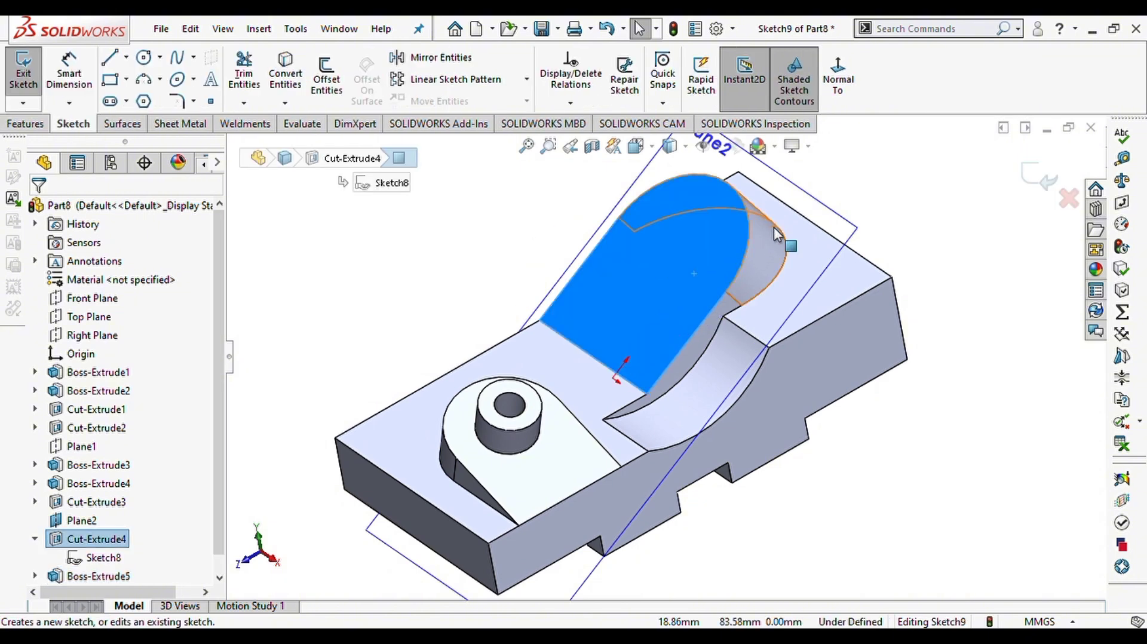
click(842, 83)
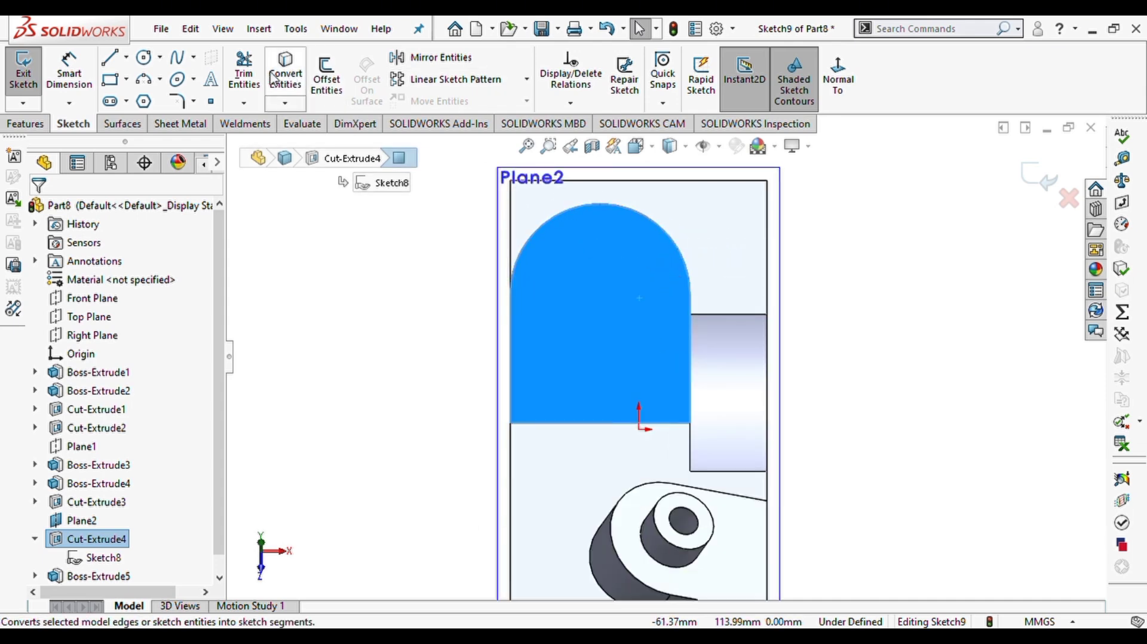
click(143, 57)
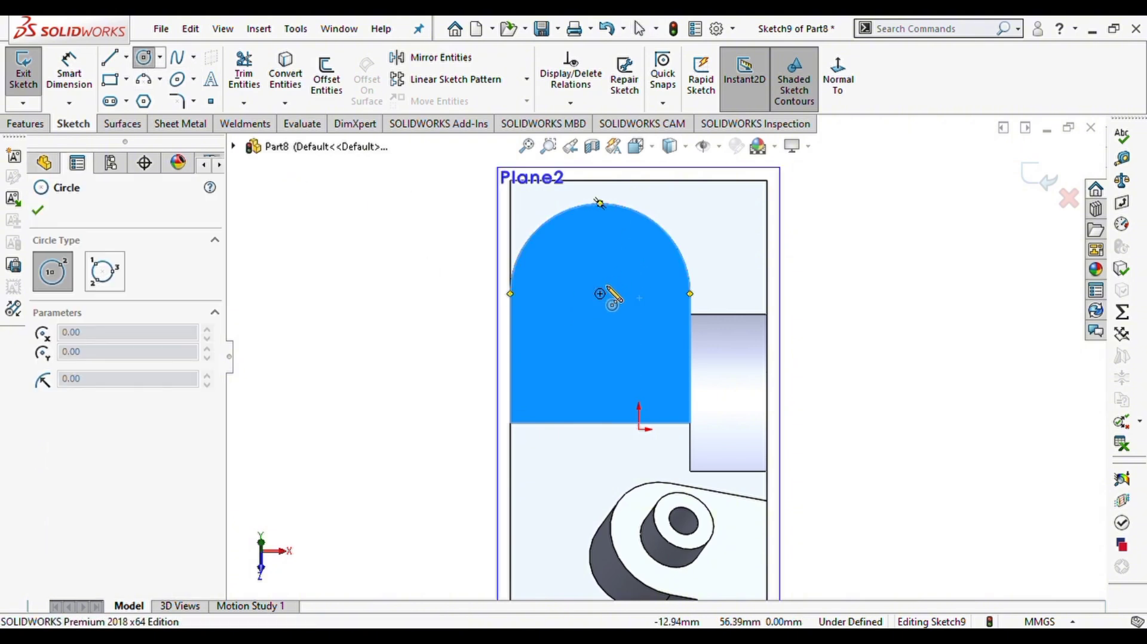
drag(600, 294, 641, 315)
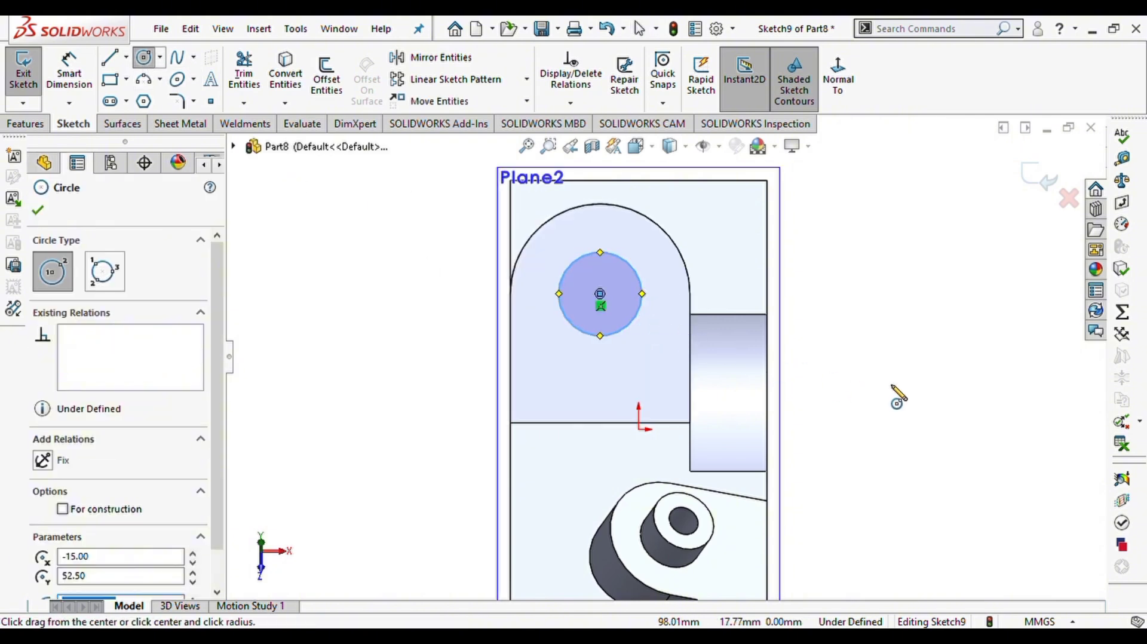
Dimension the circle's diameter to 15 mm.
right_drag(890, 386, 871, 311)
click(638, 277)
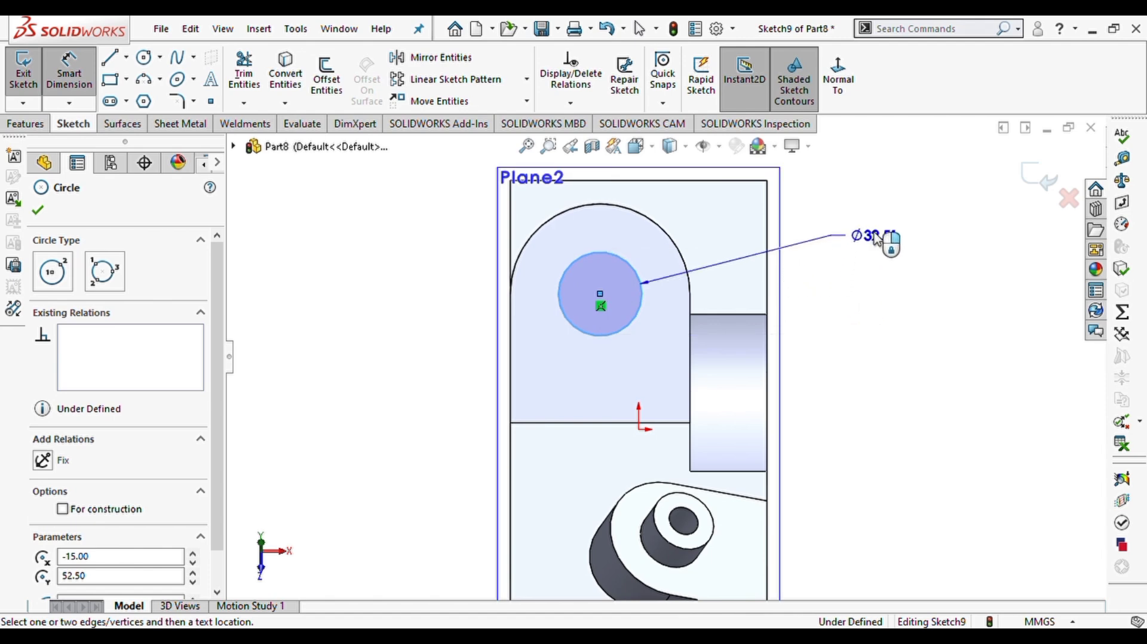
click(852, 222)
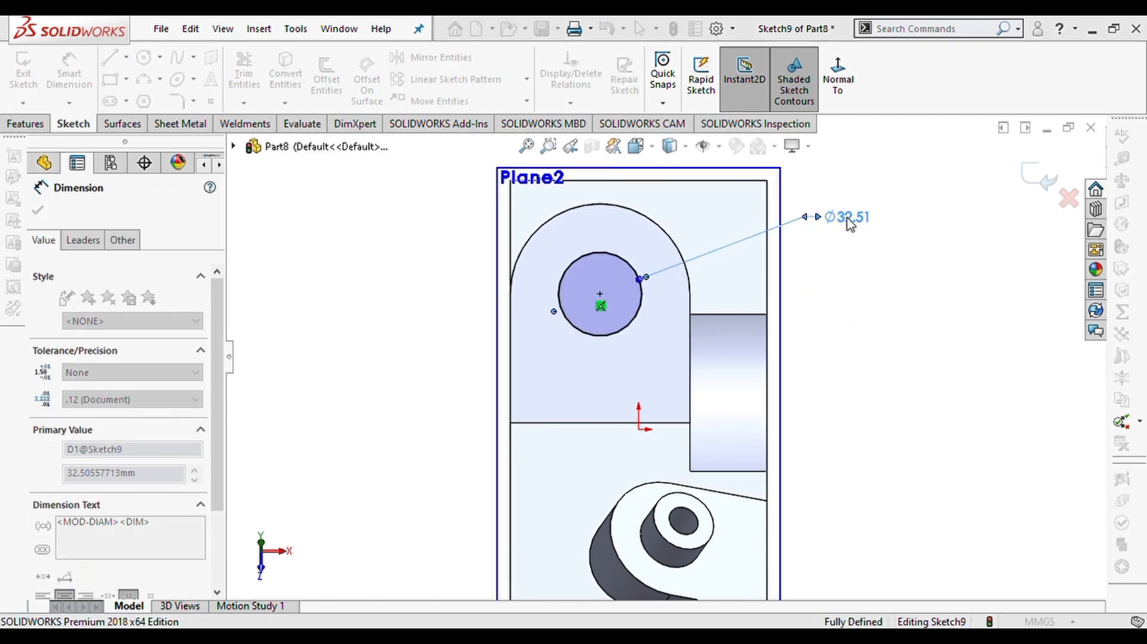
text(15)
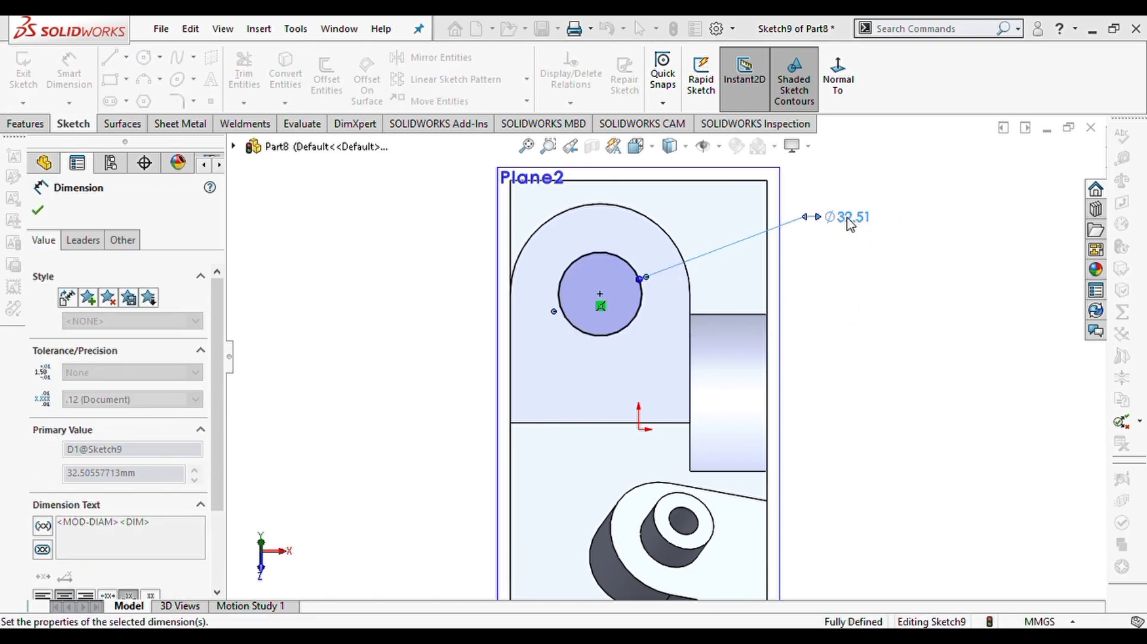
key(Return)
Extrude-cut the 15 mm circle Through All to make a hole through the inclined arch and block.
click(25, 124)
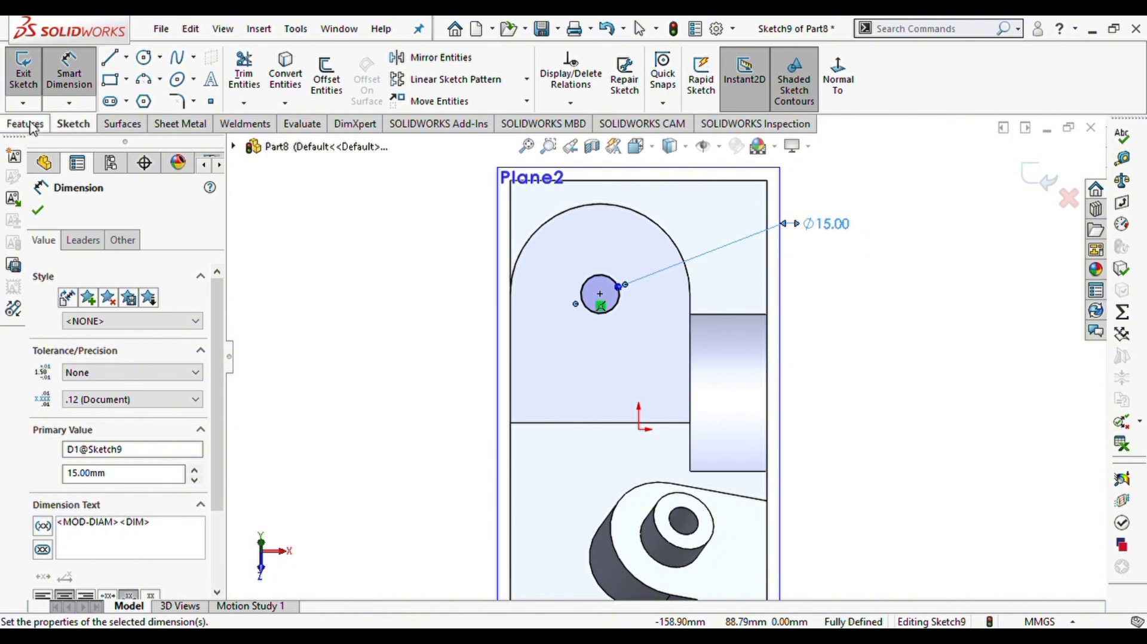
click(269, 88)
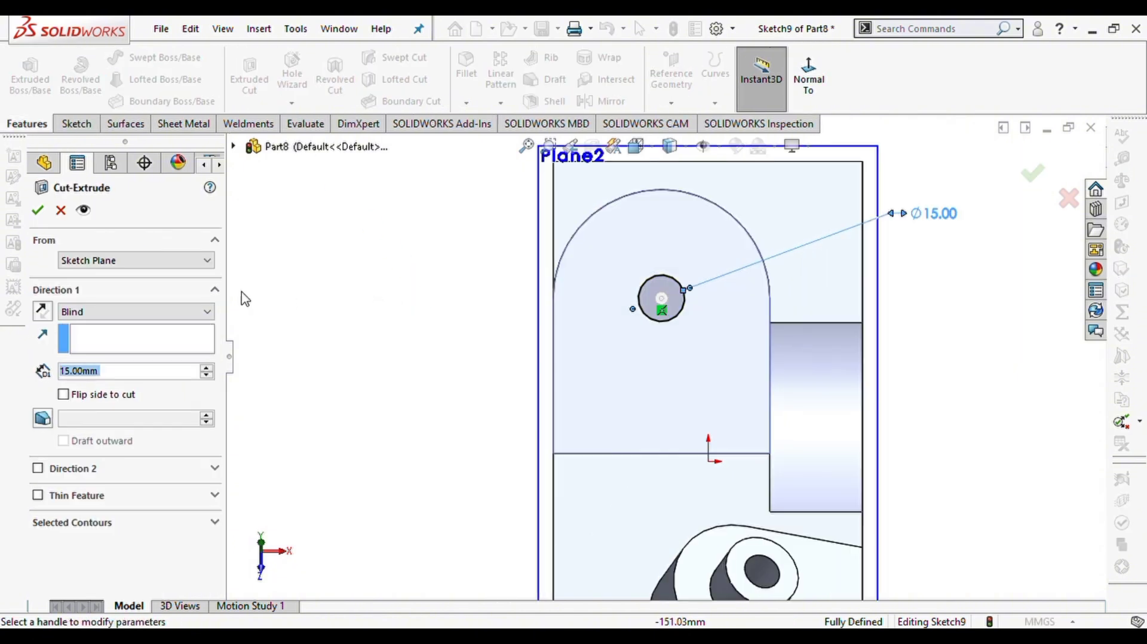
click(119, 311)
click(98, 342)
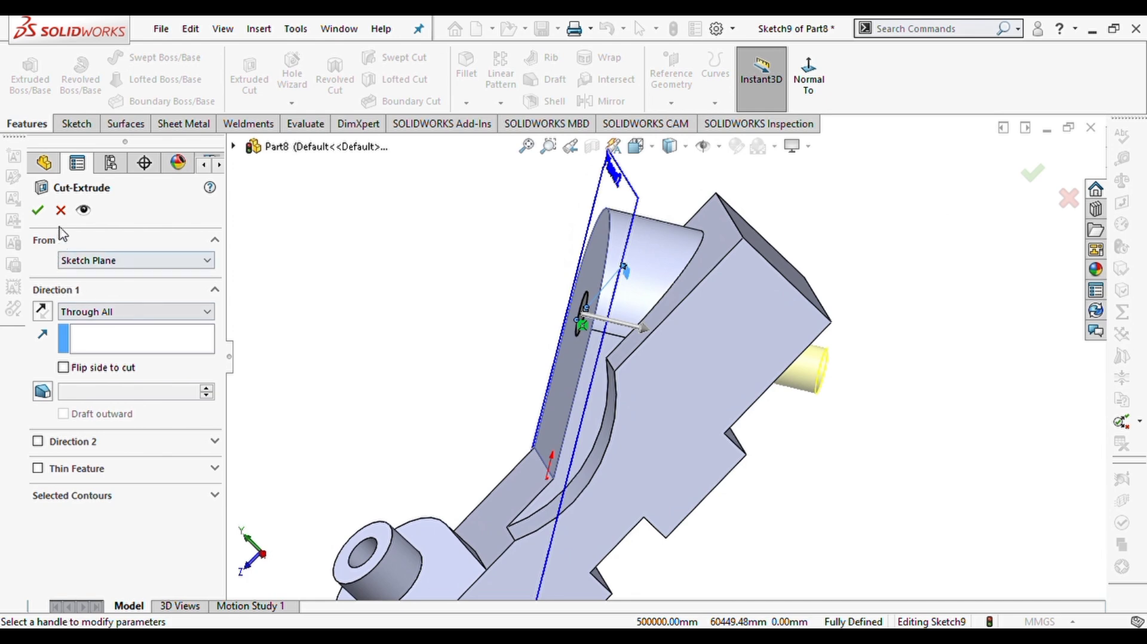
click(37, 210)
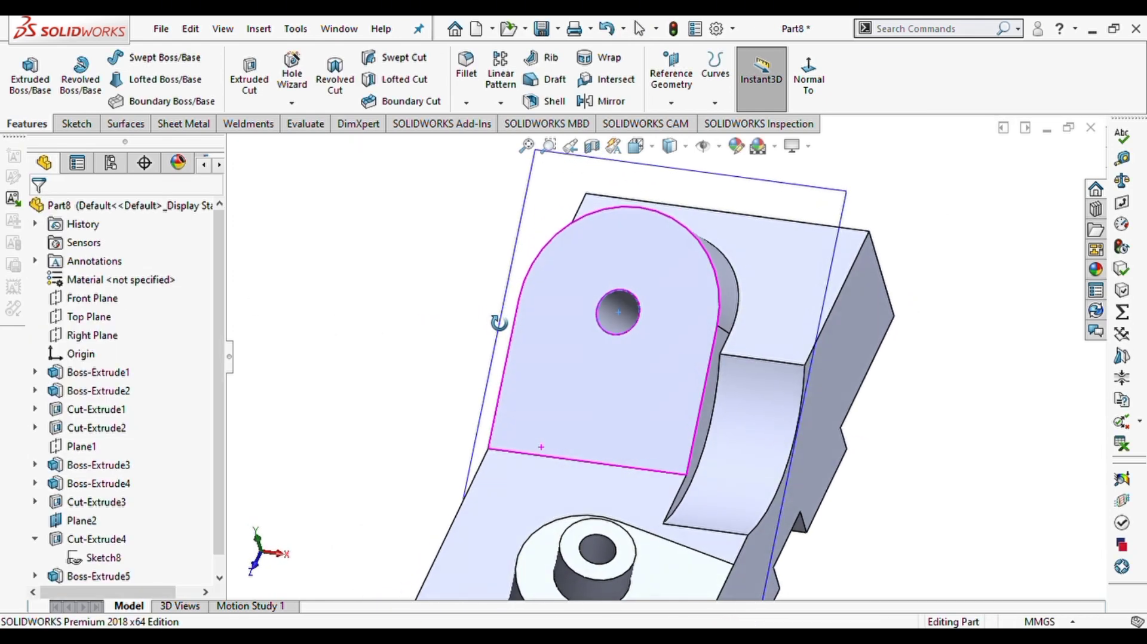
Start a sketch on the inclined arch face and draw a circle about 27.3 mm in diameter centred on the 15 mm hole.
click(678, 301)
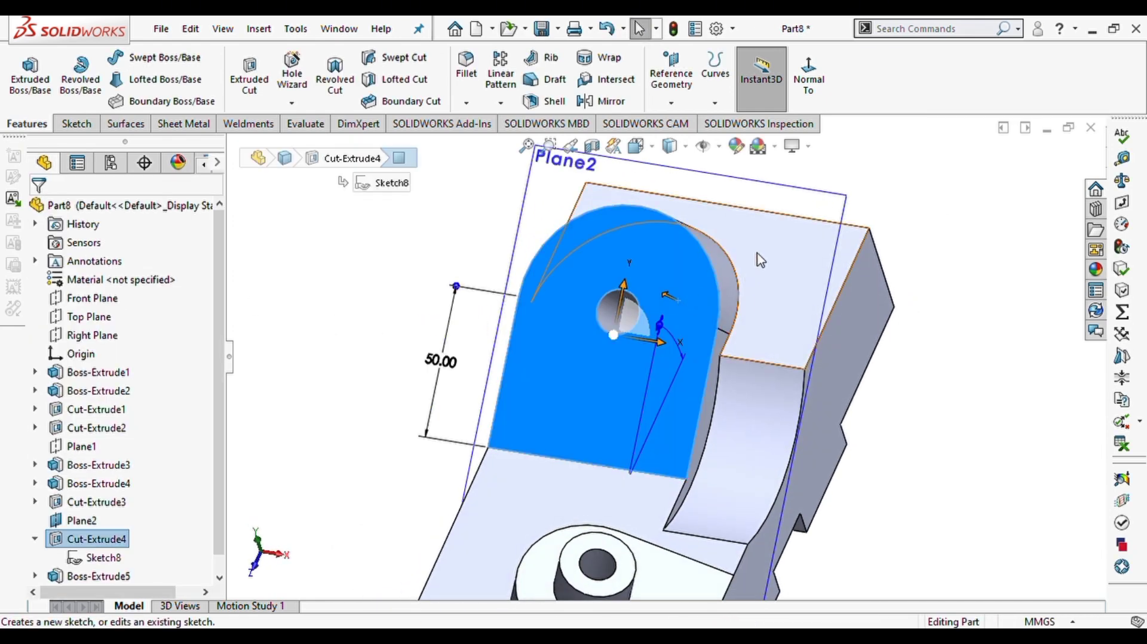
click(693, 313)
click(853, 100)
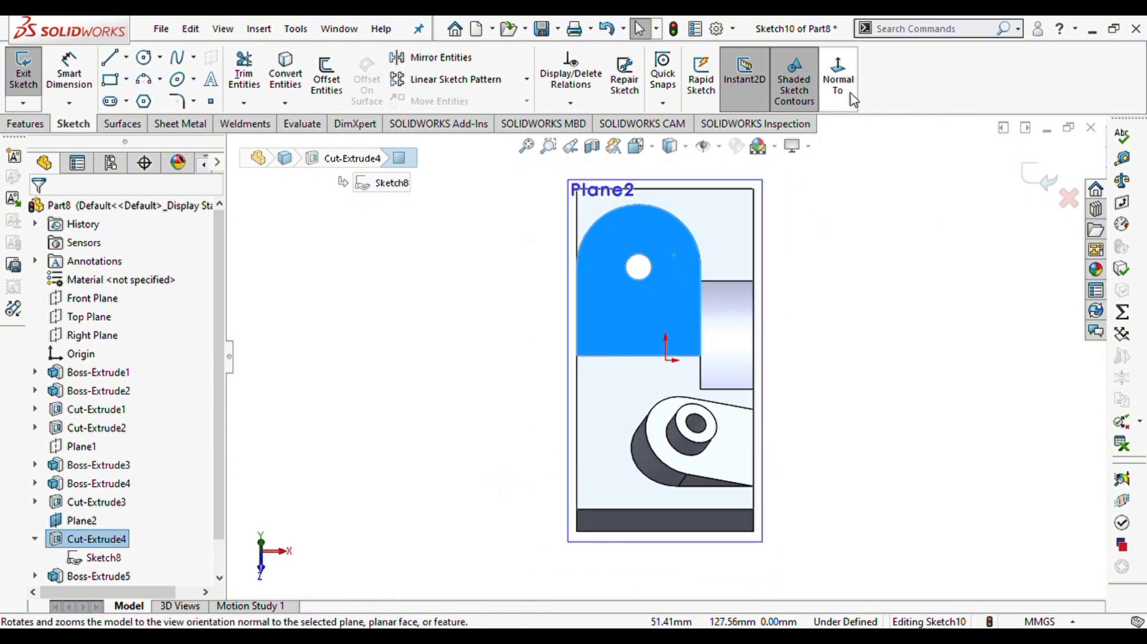
scroll(722, 250, down, 5)
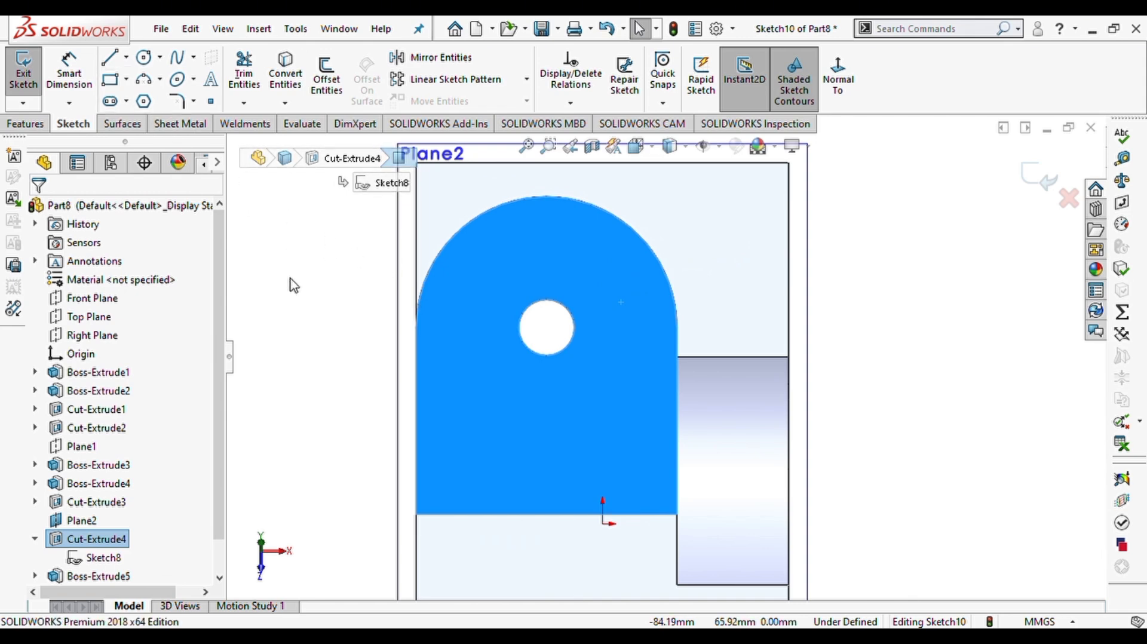
right_drag(301, 278, 345, 280)
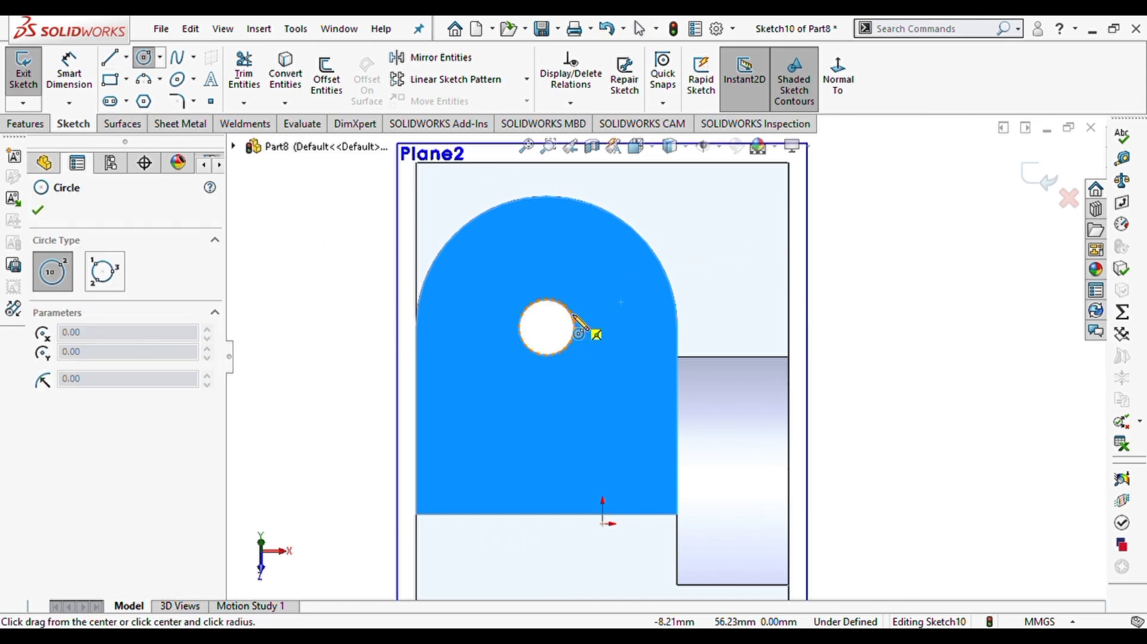
click(546, 327)
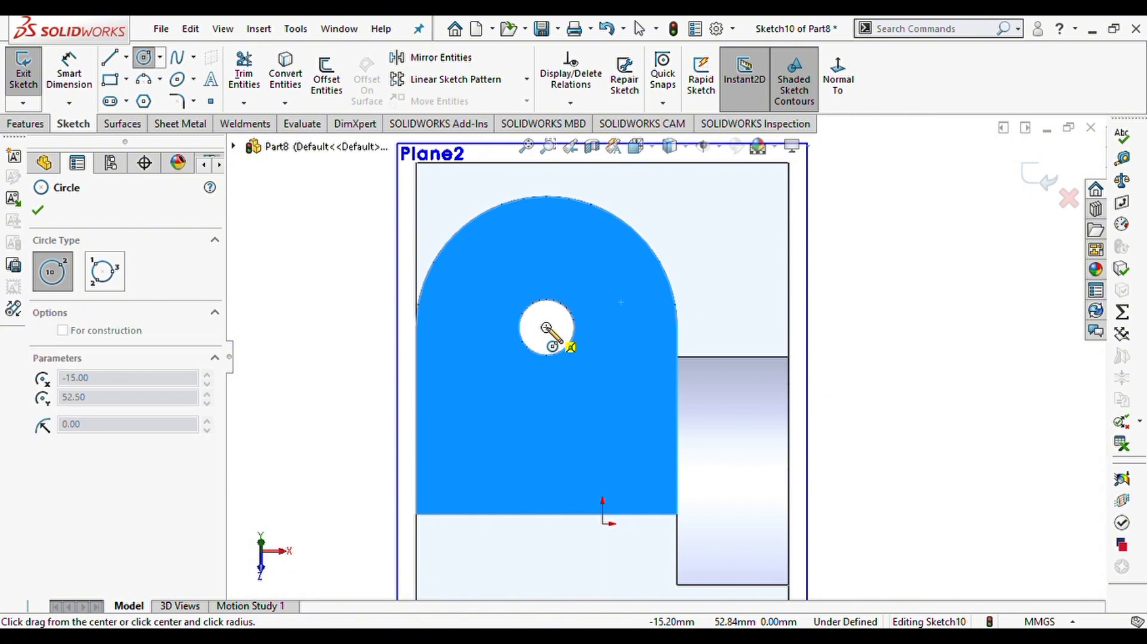
click(592, 358)
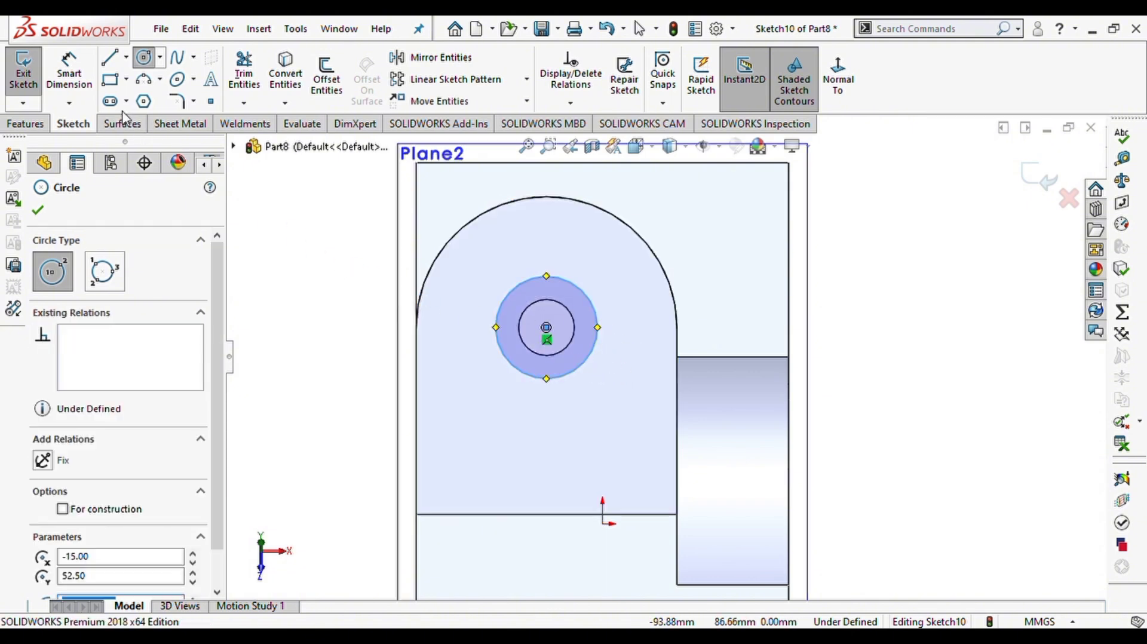
Draw two crossing corner rectangles over the circle: a horizontal one about 82 mm long and a vertical one about 86 mm by 13.3 mm.
click(109, 83)
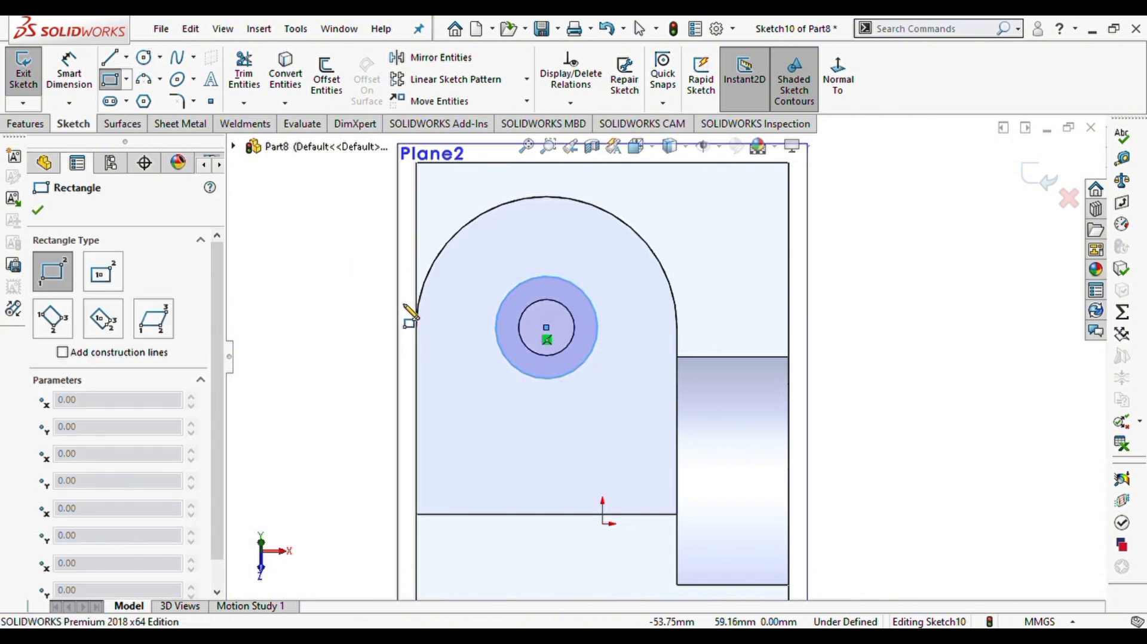
click(405, 303)
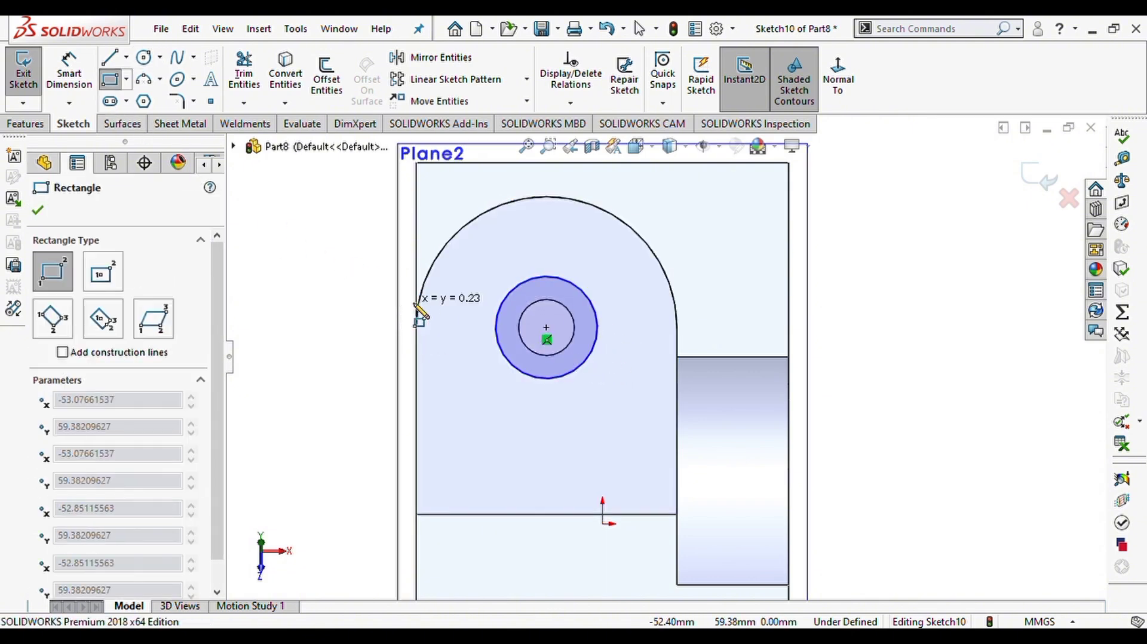
click(711, 335)
click(525, 222)
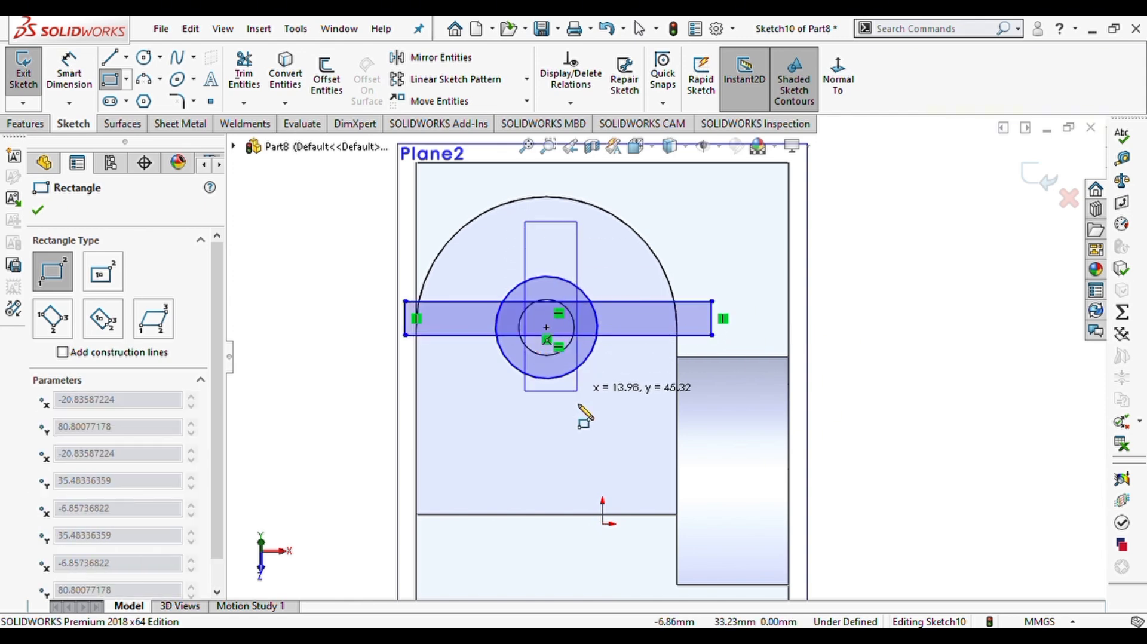
click(575, 543)
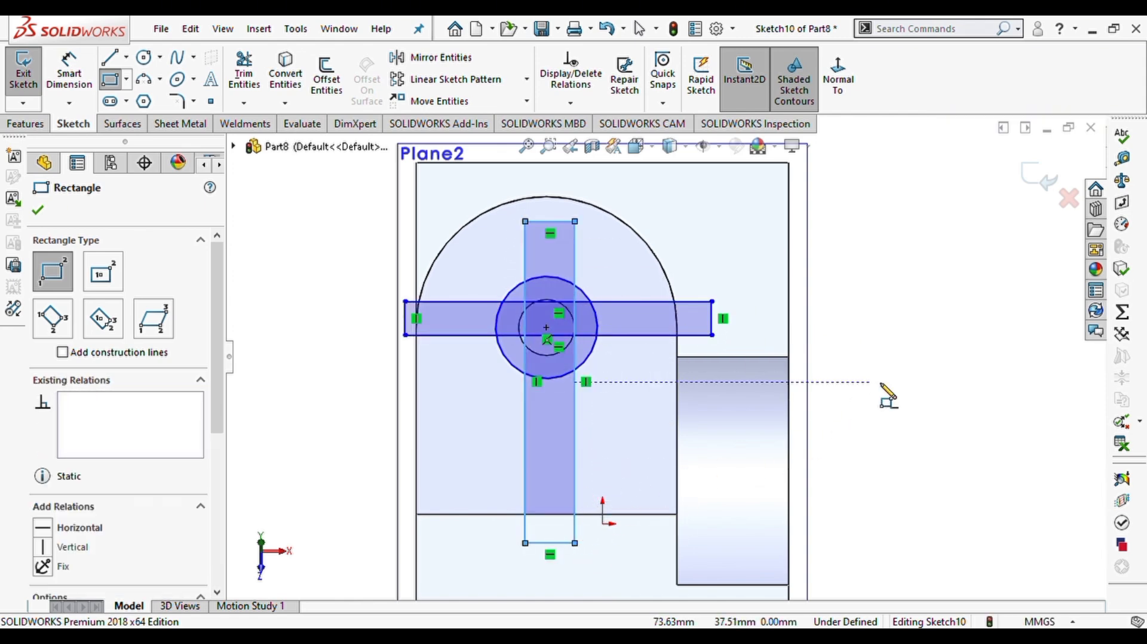
key(Escape)
Draw a horizontal and a vertical centre line joining the midpoints of the short sides of each crossing rectangle.
key(l)
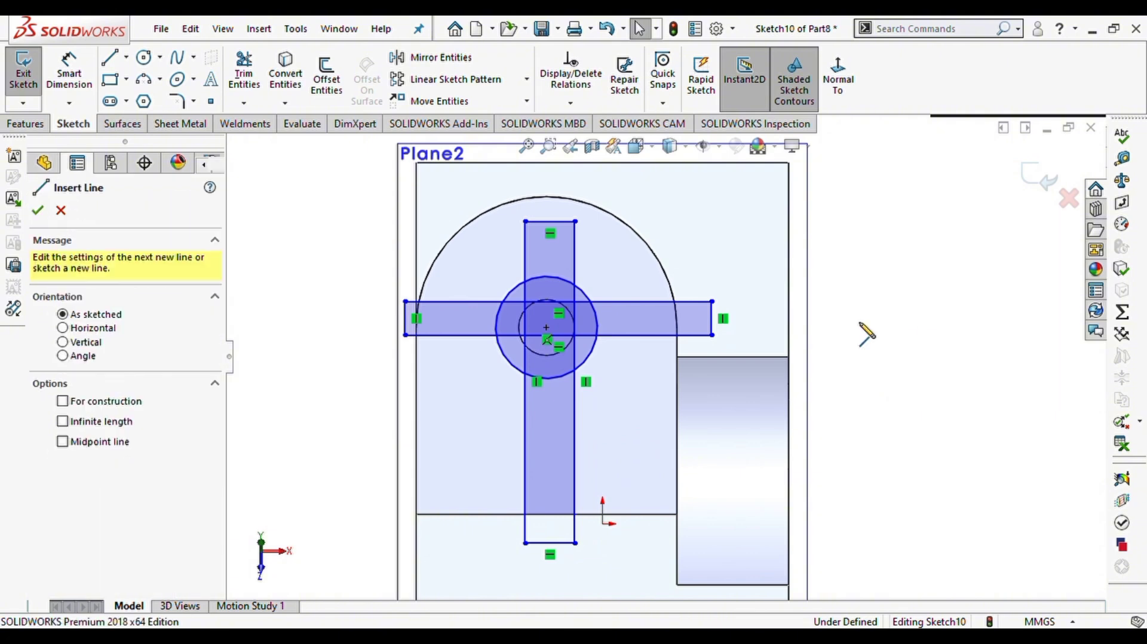
click(712, 318)
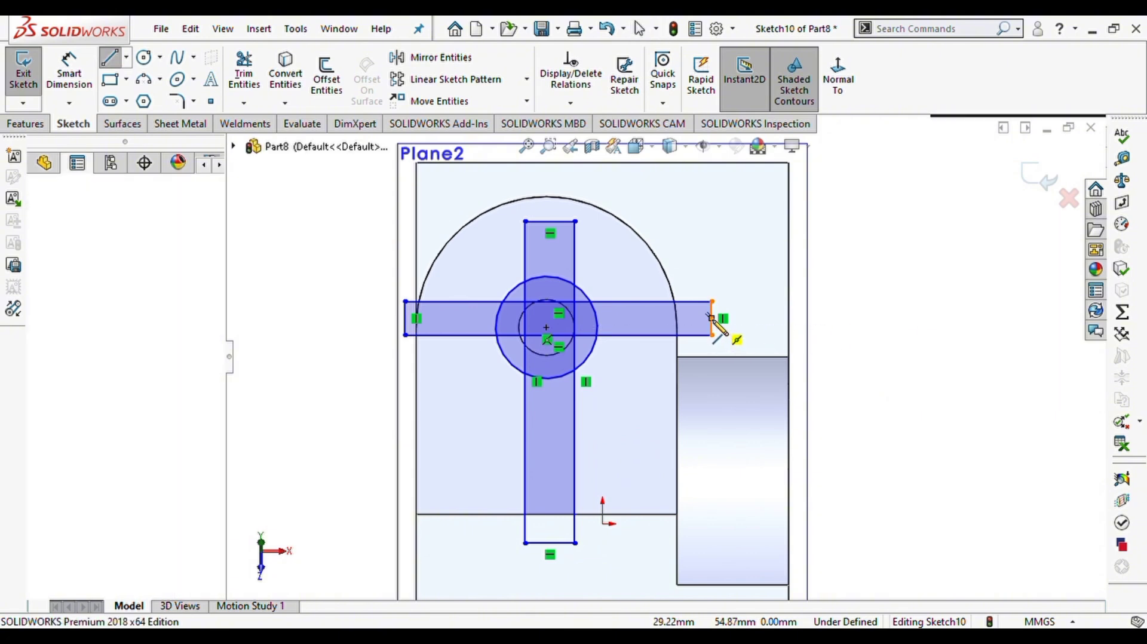
click(406, 318)
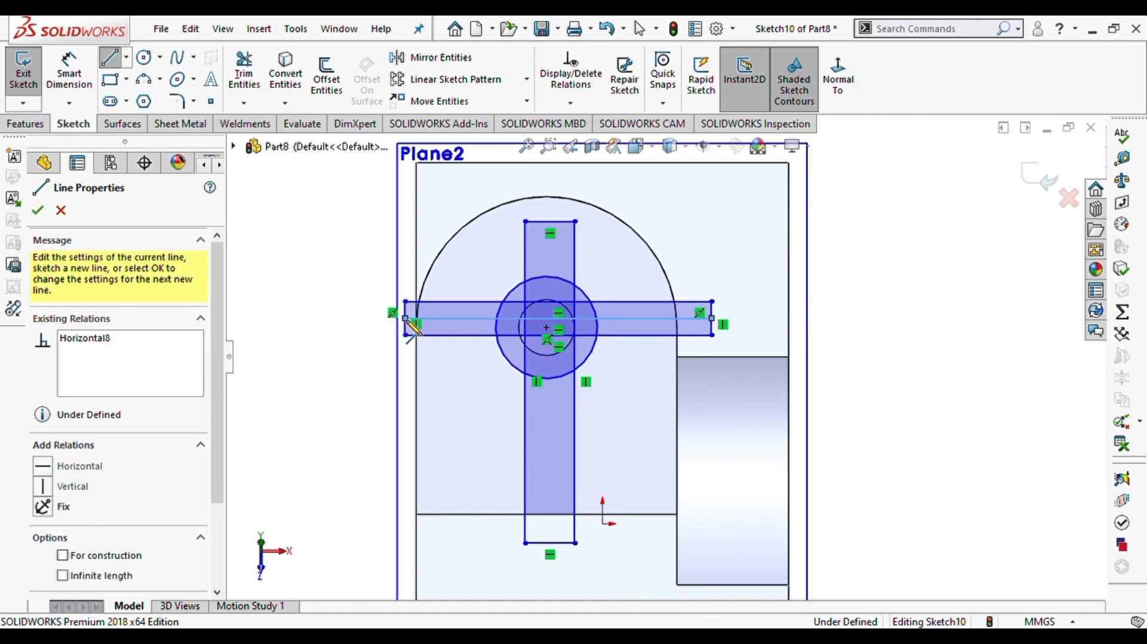
key(Escape)
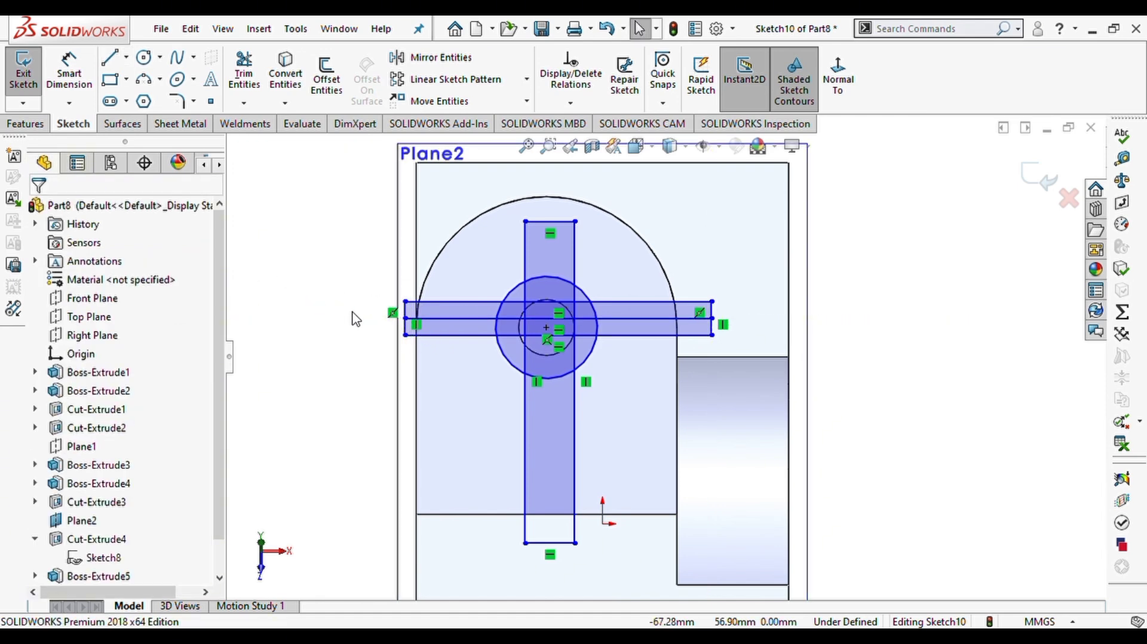
right_drag(350, 312, 293, 310)
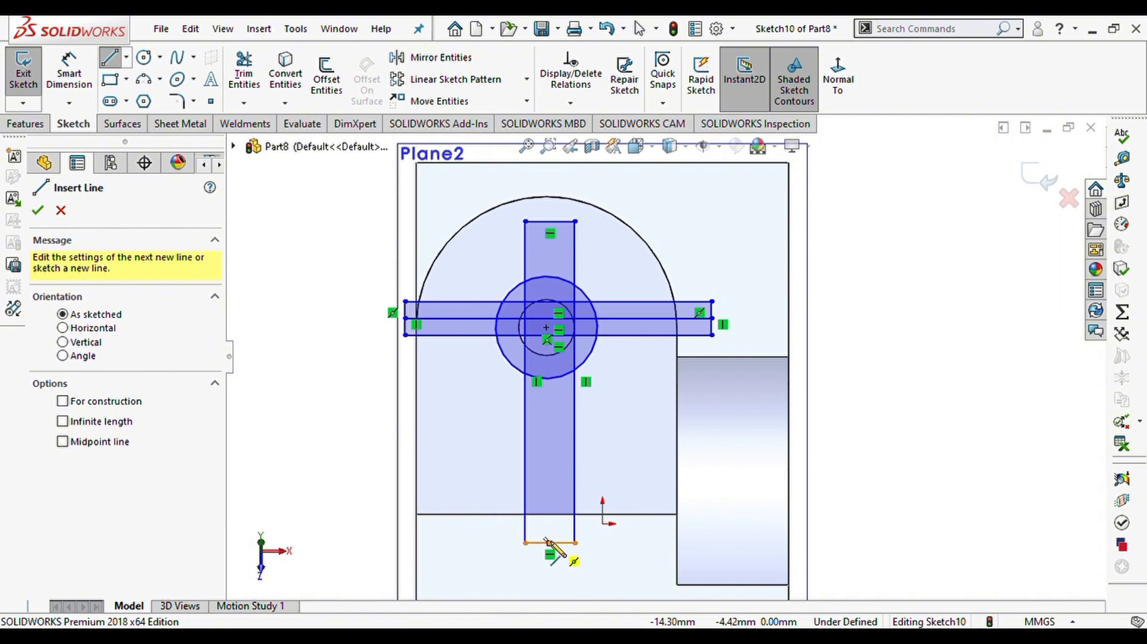
click(550, 542)
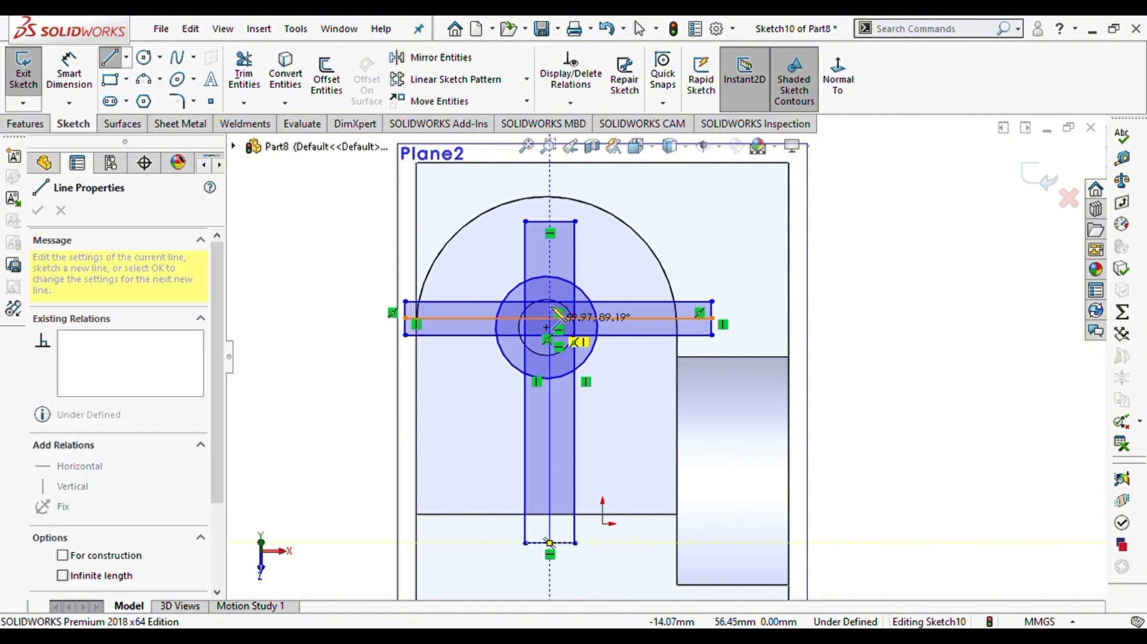
click(550, 222)
key(Escape)
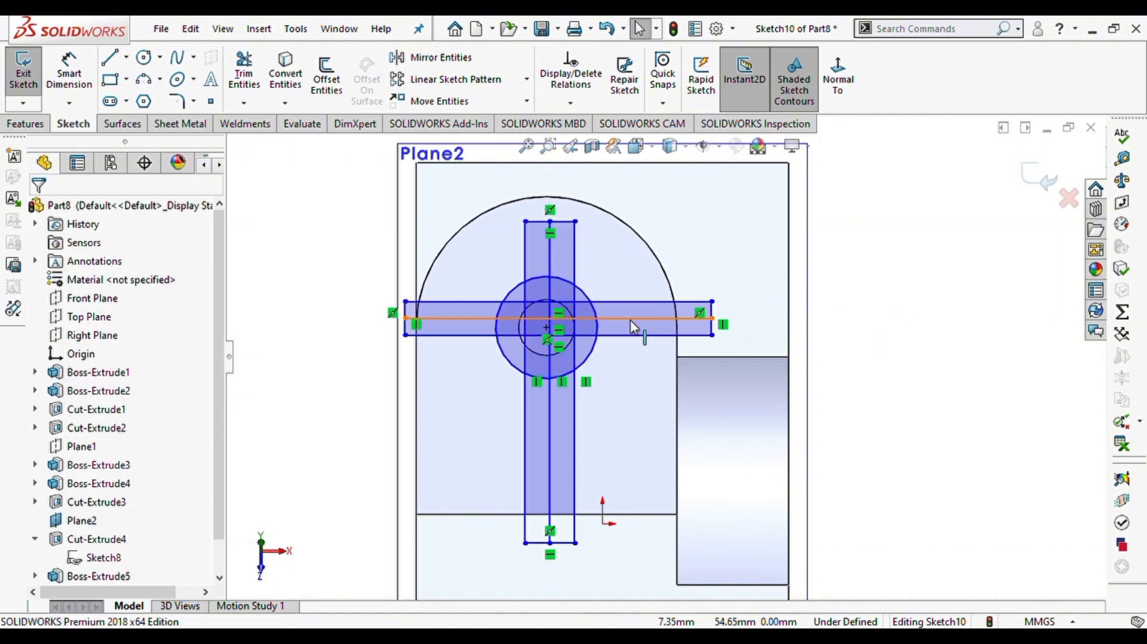
Convert the two rectangle centre lines to construction geometry.
click(632, 319)
ctrl+click(549, 263)
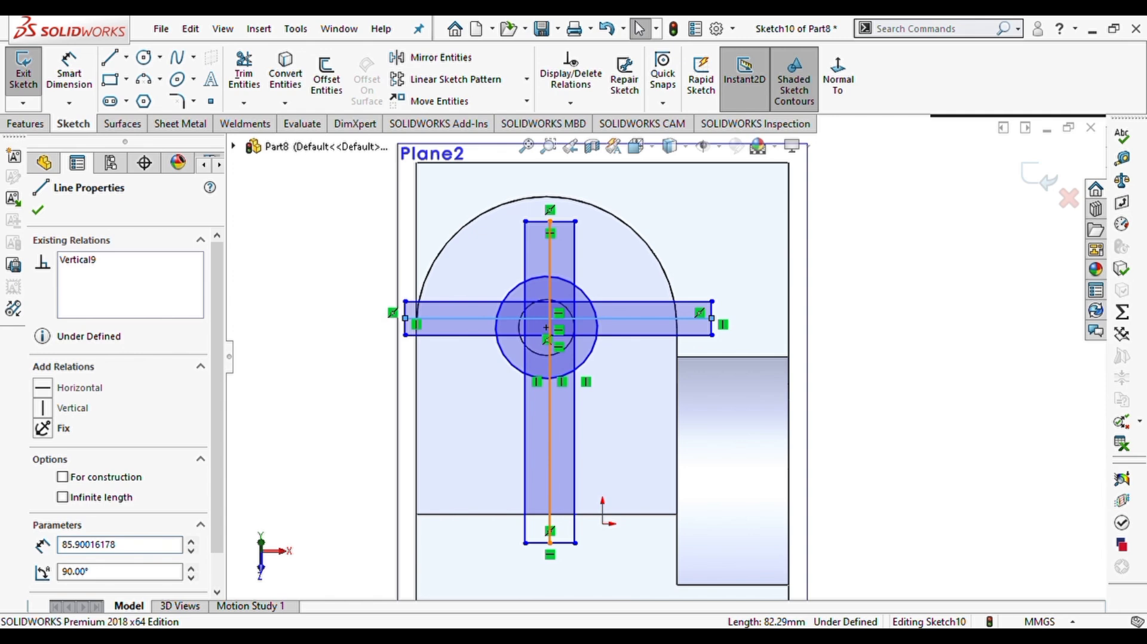
click(635, 217)
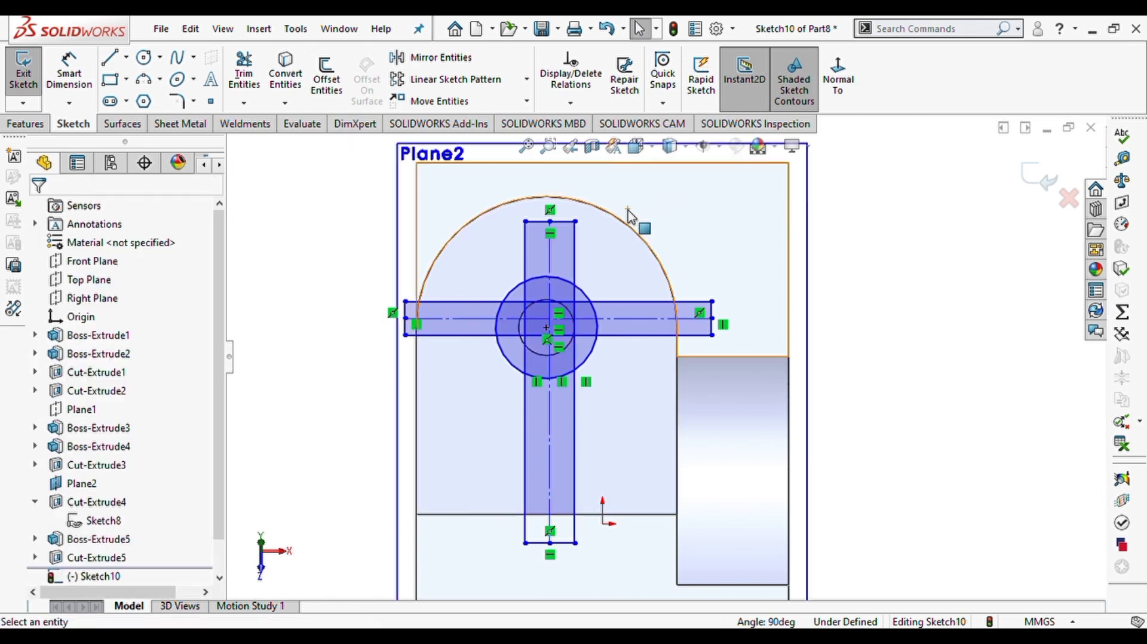
Make the midpoints of both construction lines coincident with the circle's centre so the crossing rectangles are centred on the hole.
click(623, 327)
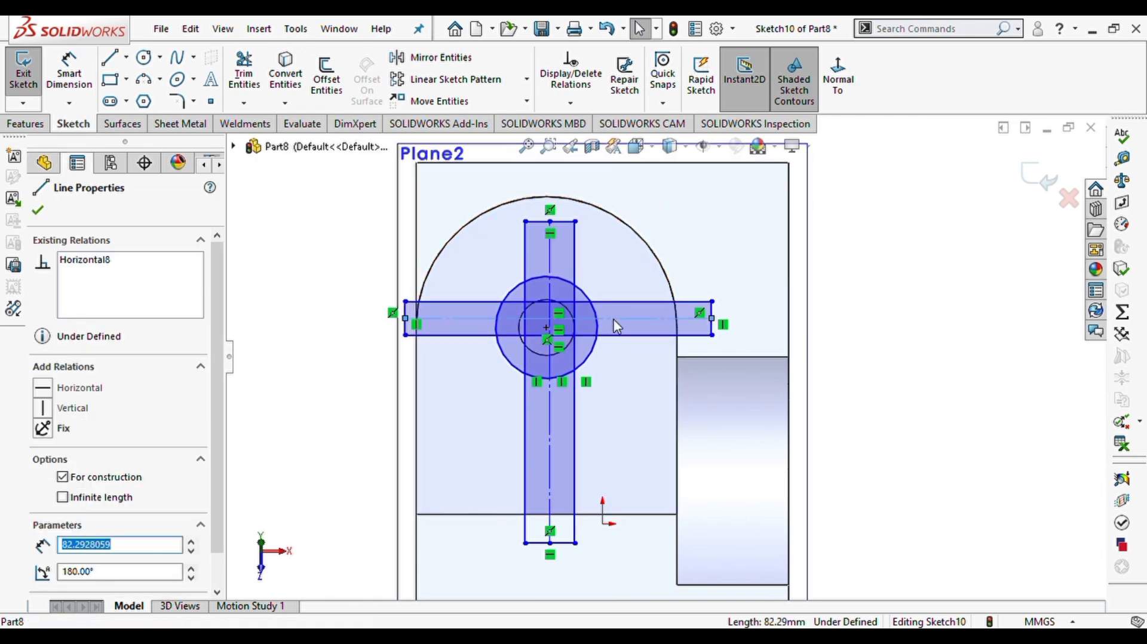
ctrl+click(548, 328)
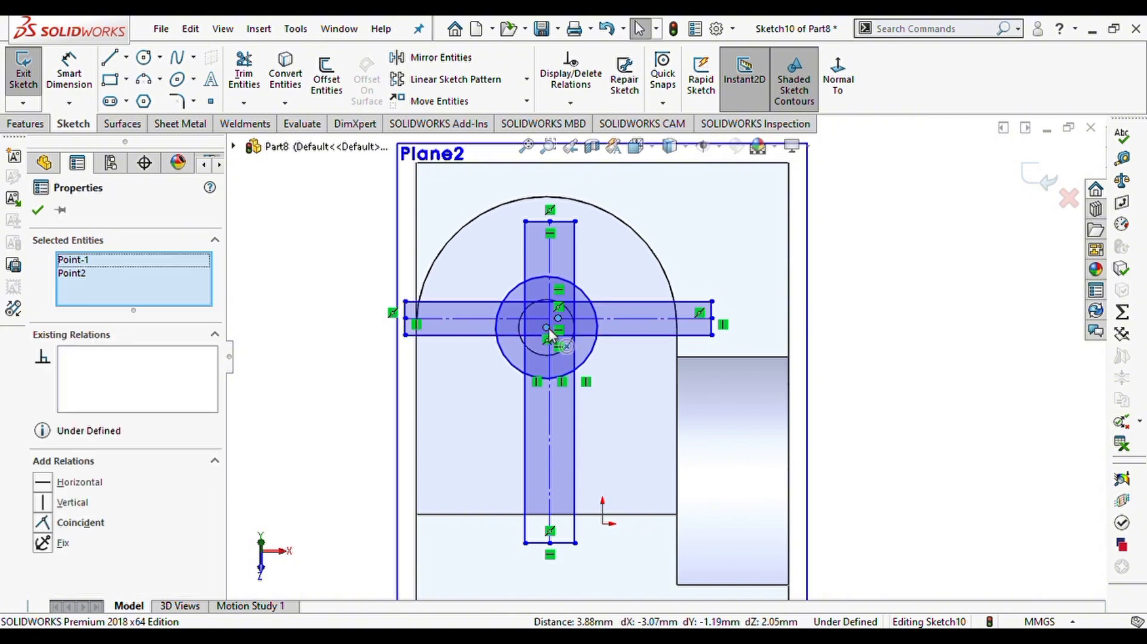
click(645, 260)
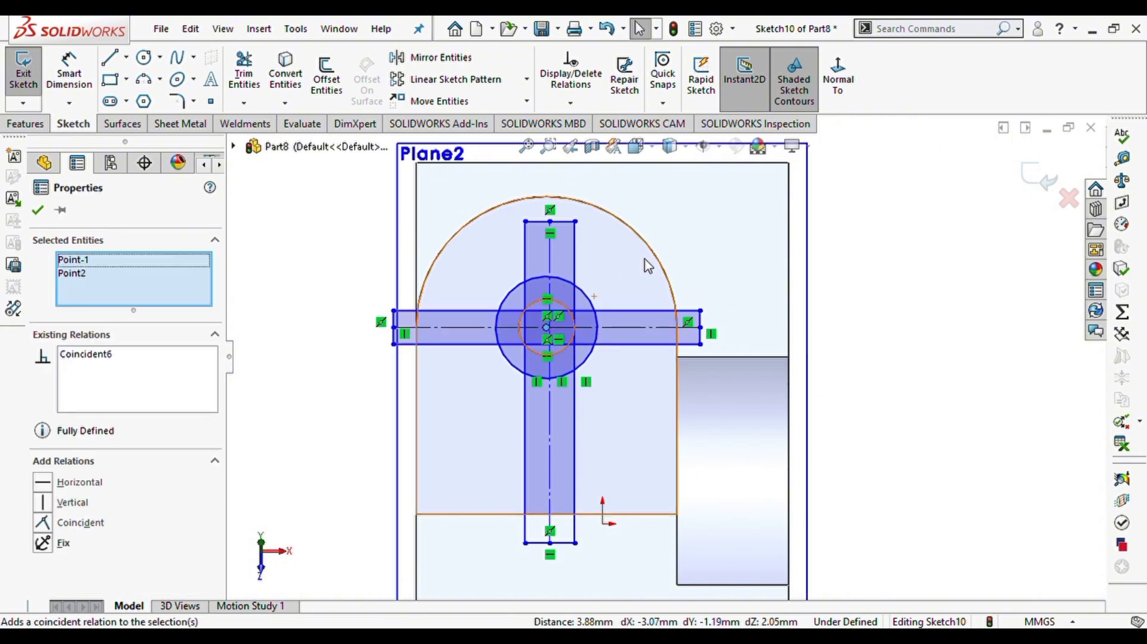
click(551, 264)
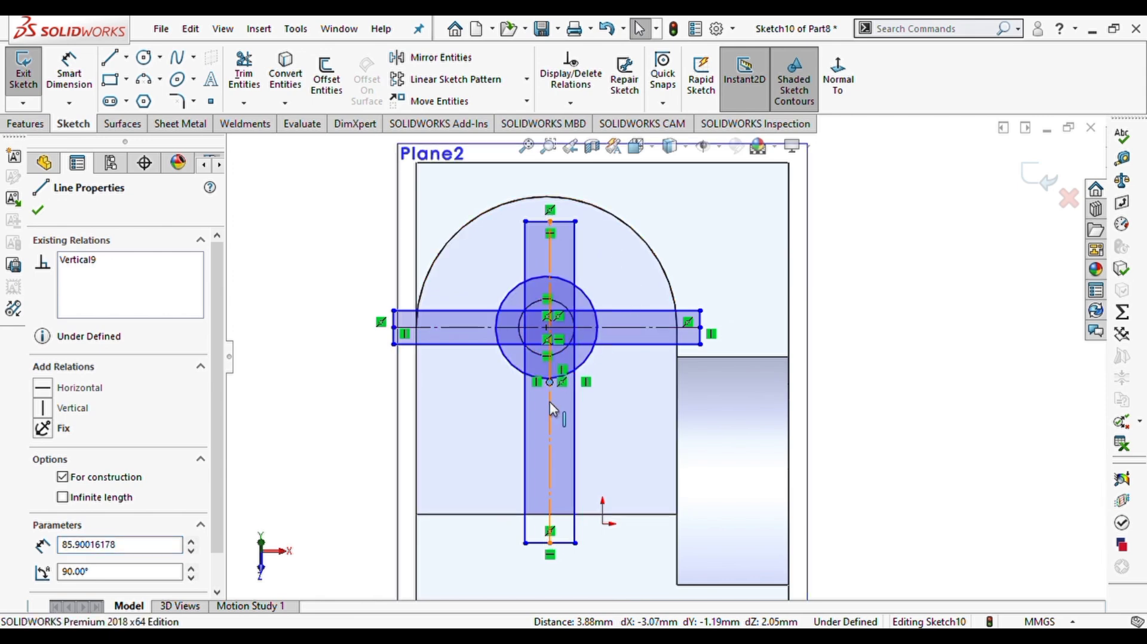
ctrl+click(546, 328)
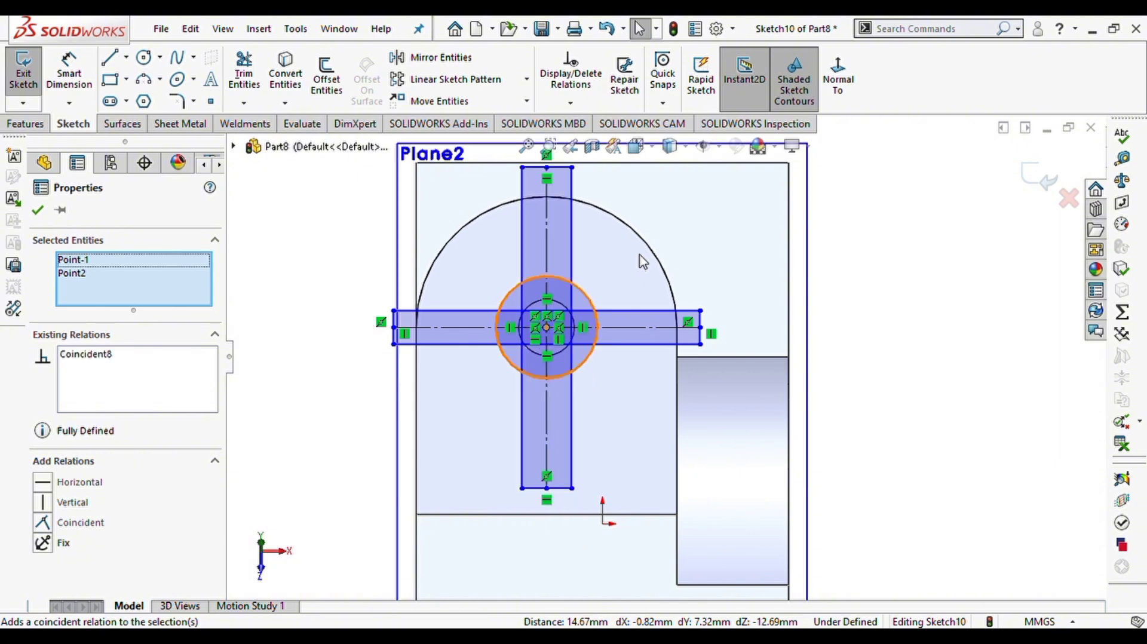
click(874, 414)
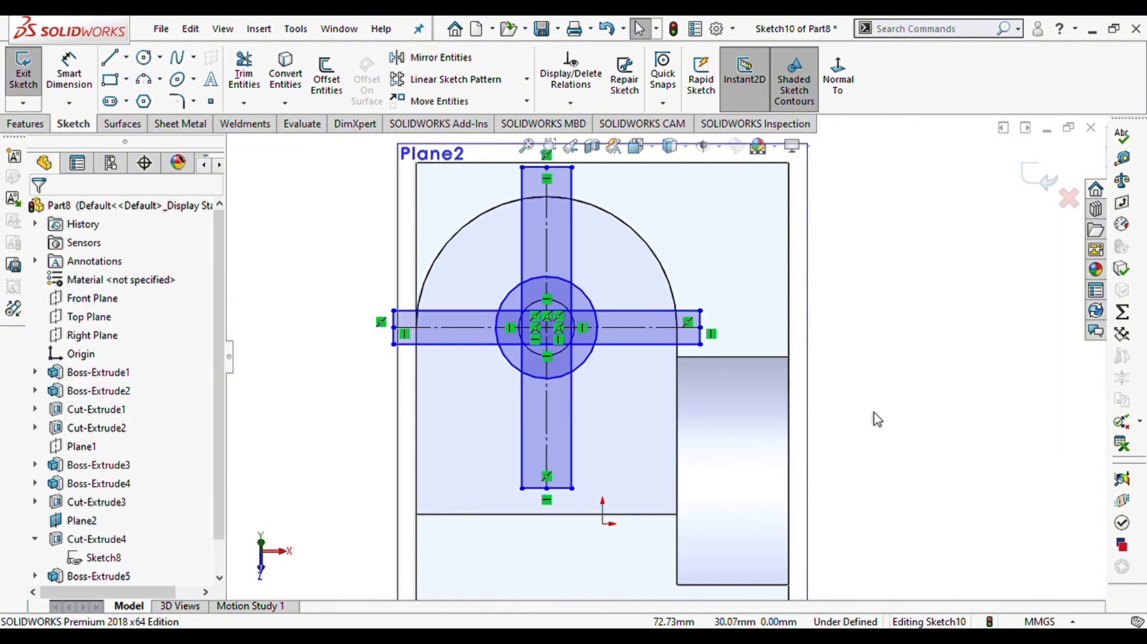
Dimension the diameter of the circle around the hole to 25 mm.
right_drag(885, 468, 879, 397)
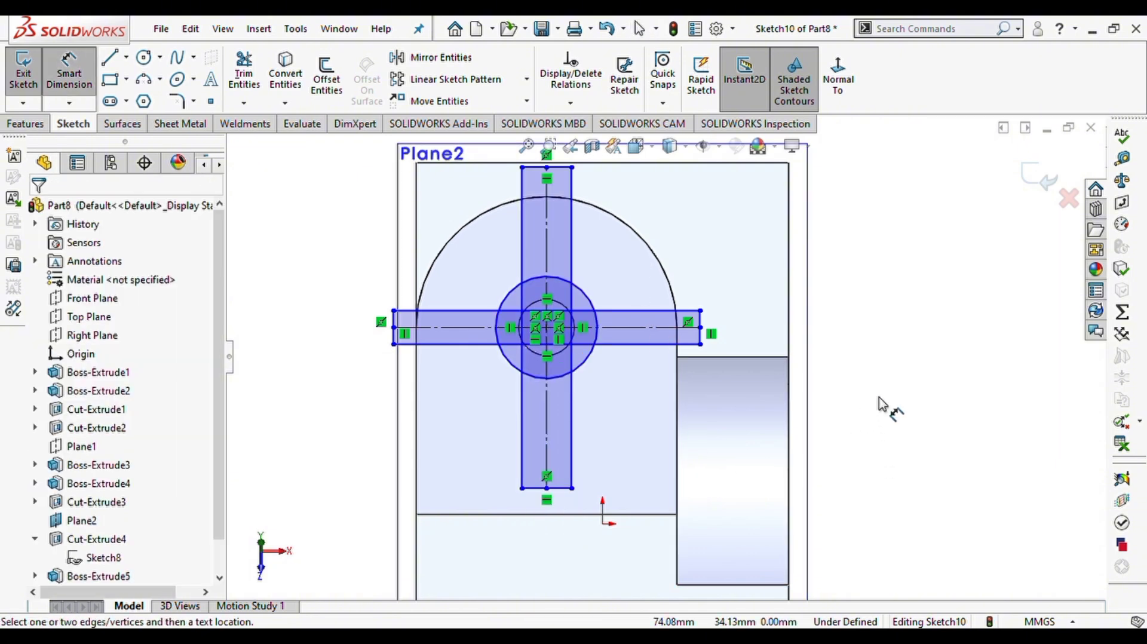
click(590, 362)
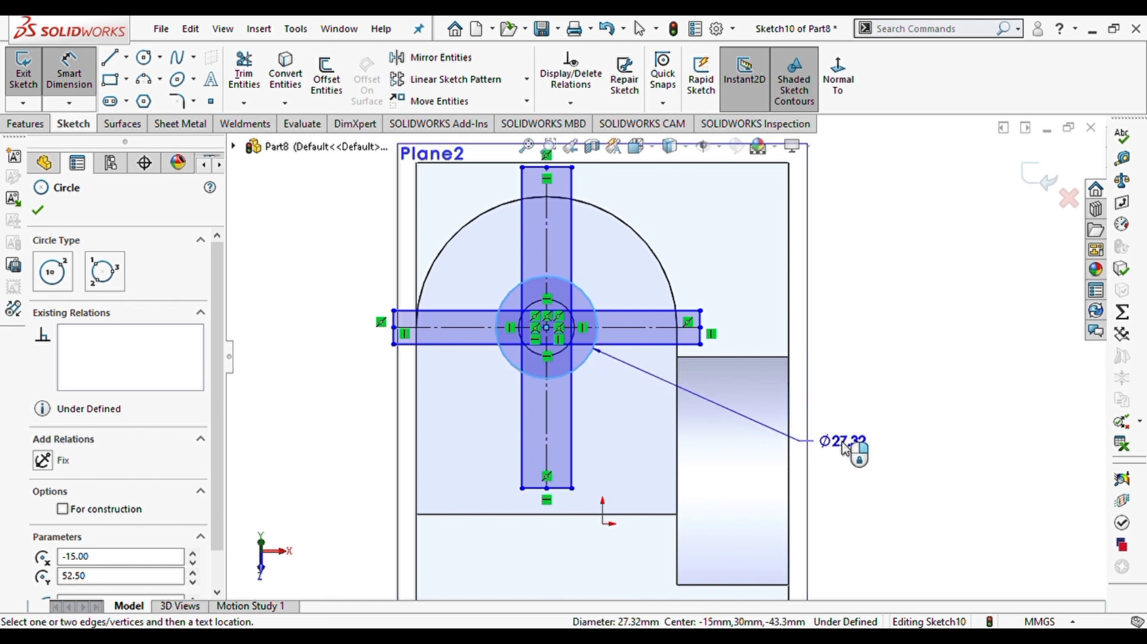
click(835, 472)
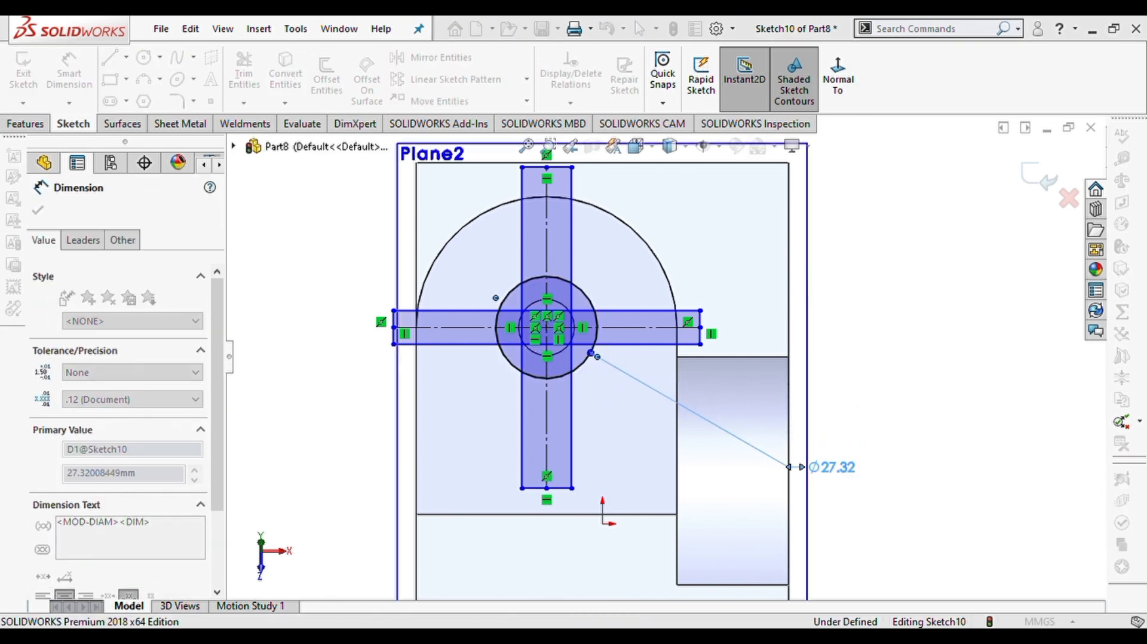
text(25)
key(Return)
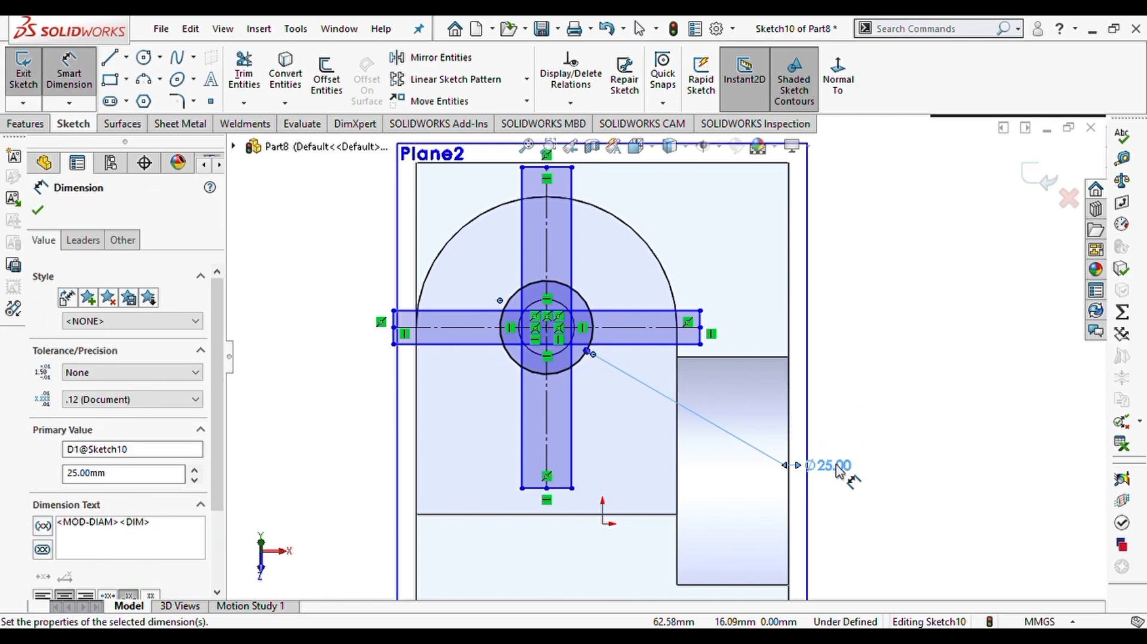
Dimension the vertical rectangle's width to 10 mm between its long sides.
scroll(700, 350, up, 2)
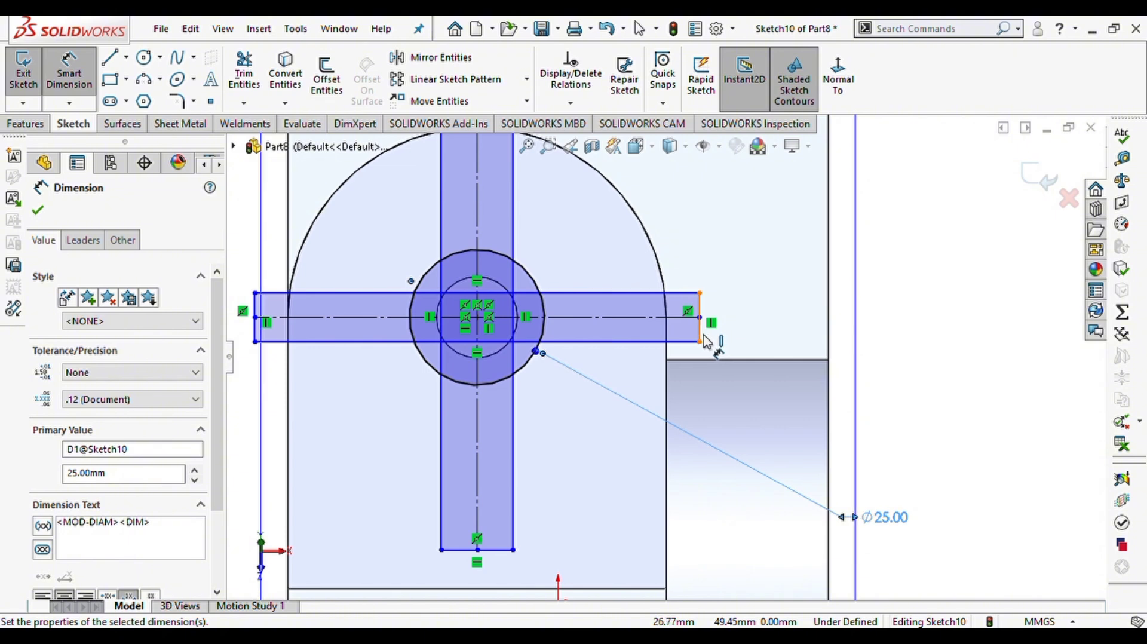
scroll(563, 292, down, 3)
scroll(603, 257, up, 2)
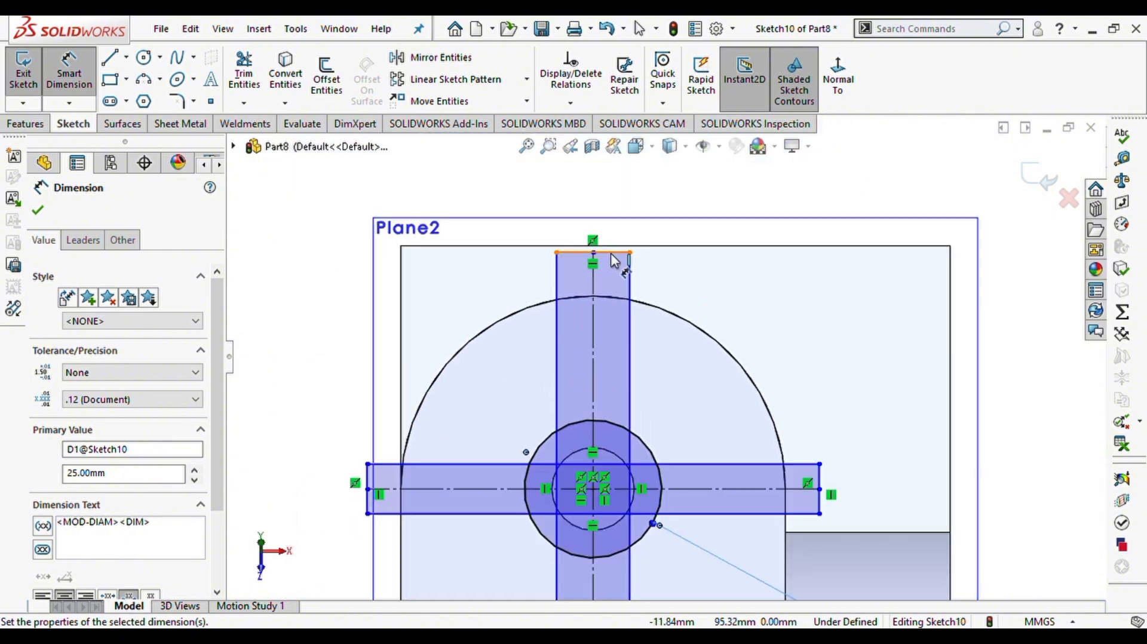
click(629, 294)
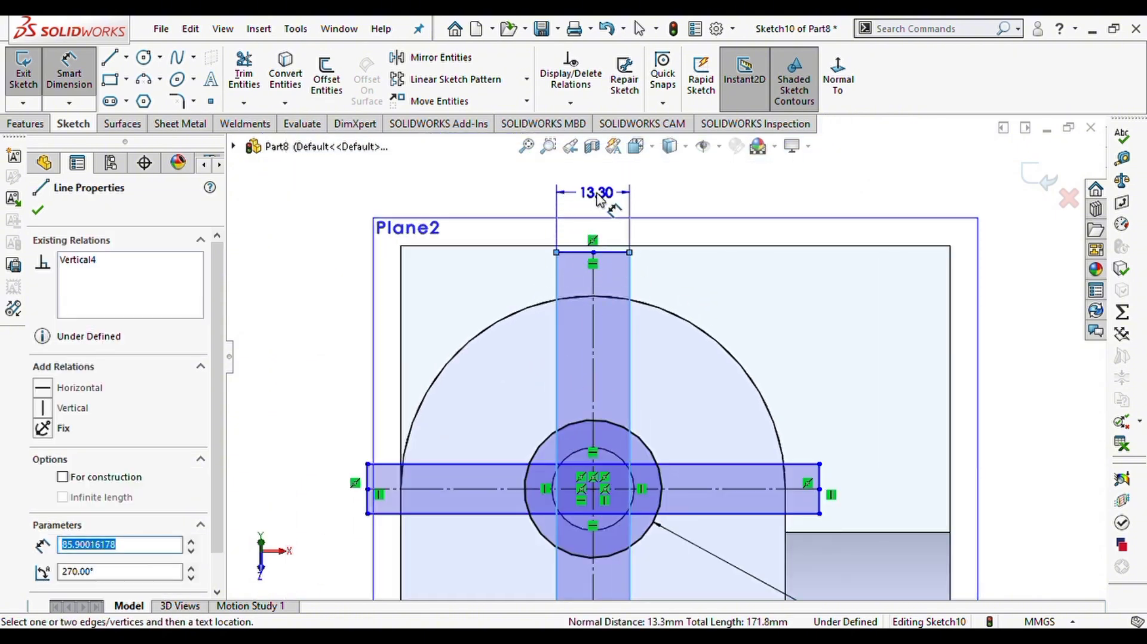
click(600, 199)
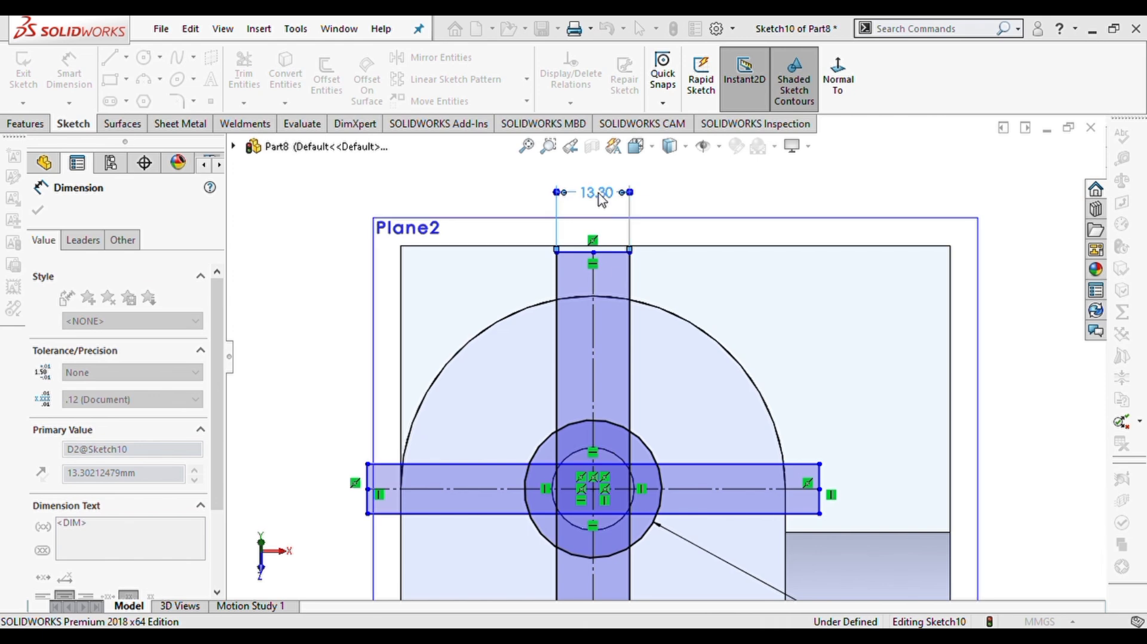
text(10)
key(Return)
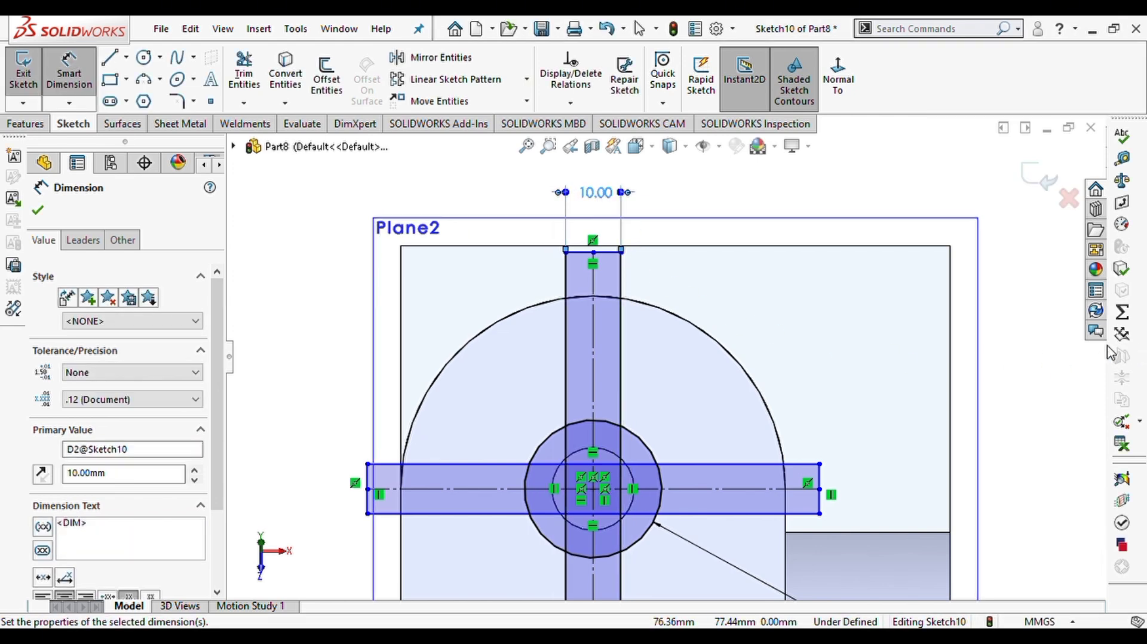
key(Escape)
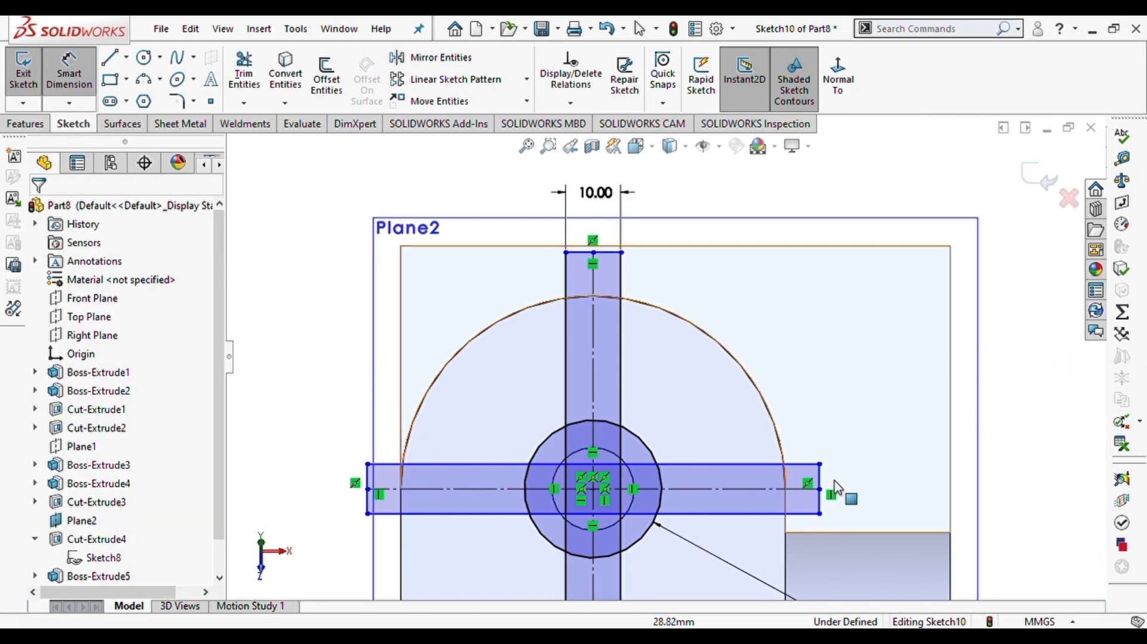
Make the short end sides of the horizontal and vertical rectangles equal in length.
click(819, 487)
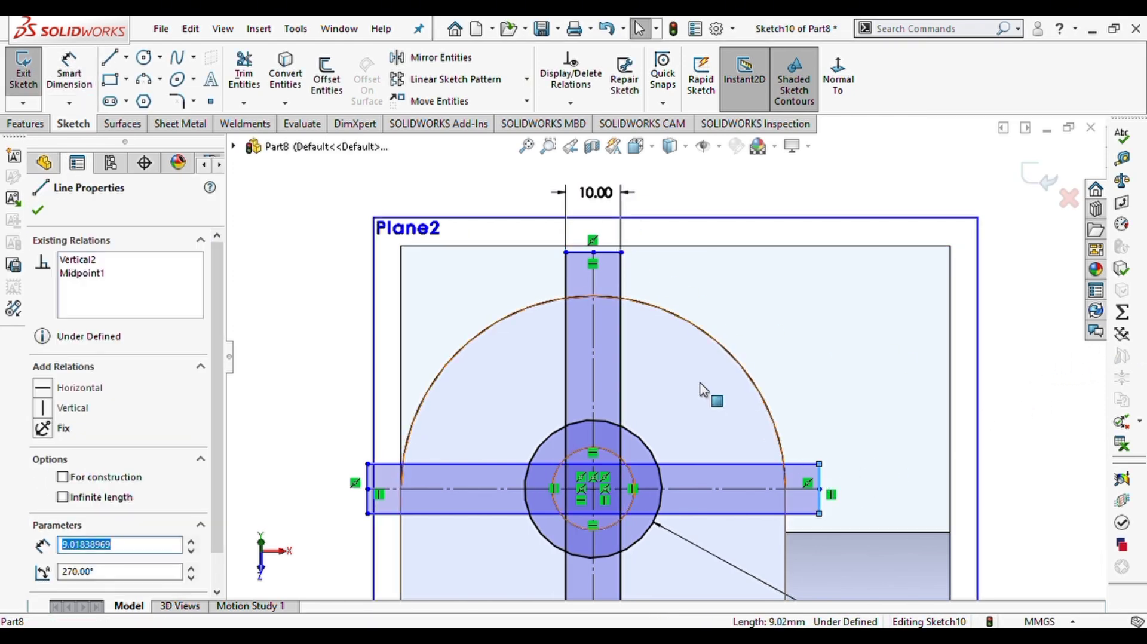
ctrl+click(614, 252)
click(60, 583)
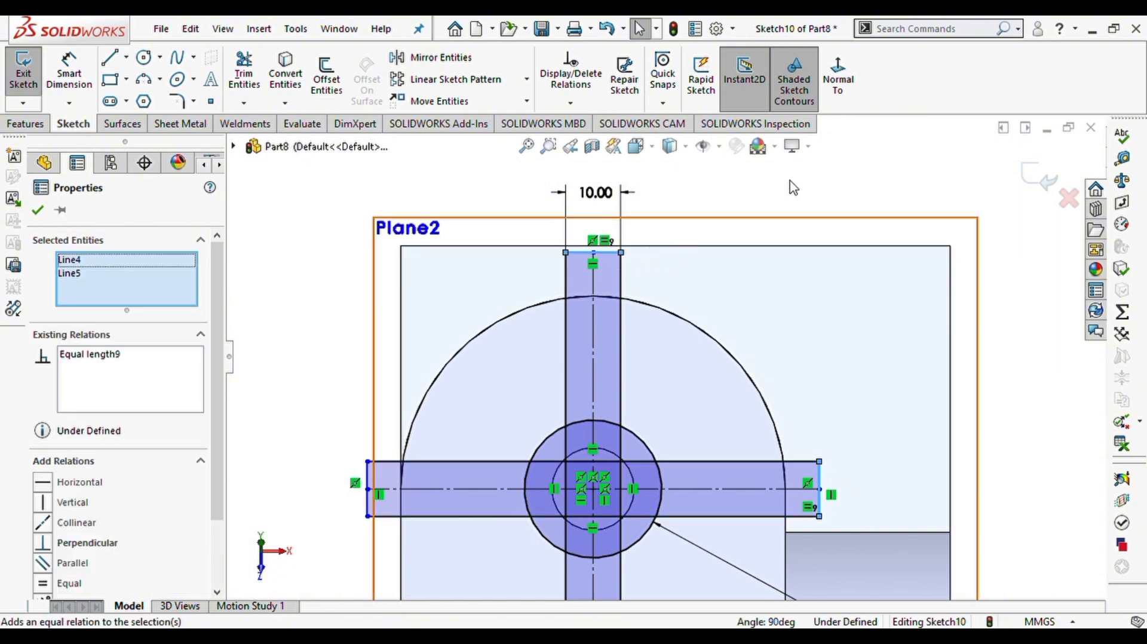
click(1008, 467)
scroll(757, 477, up, 2)
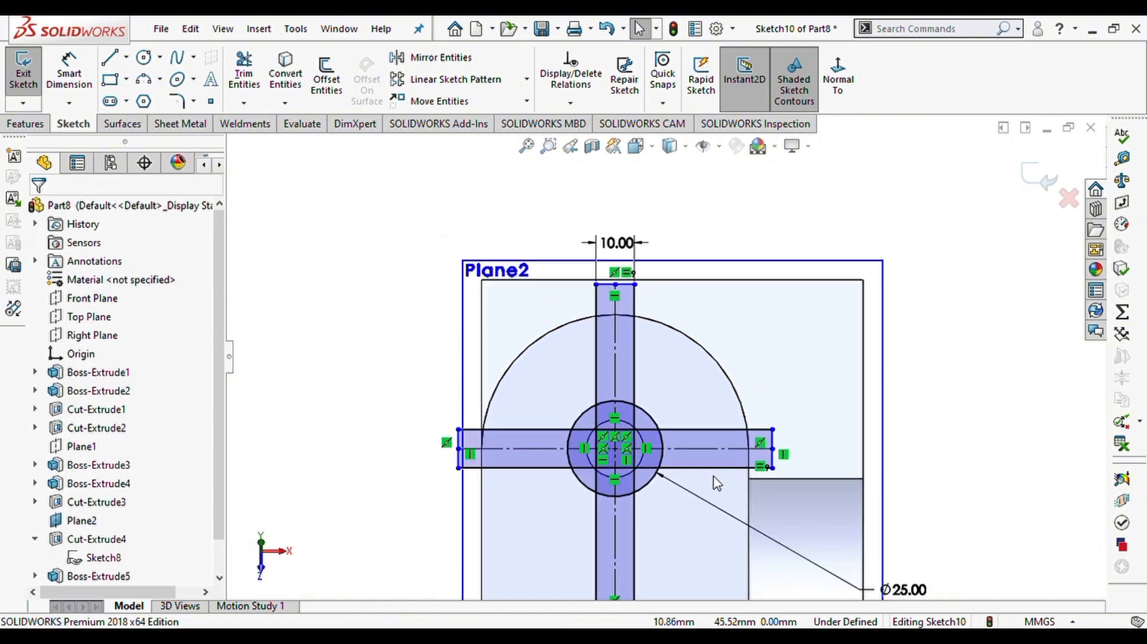
Make the horizontal rectangle's end line beside the curved cut collinear with the arch's straight side edge.
scroll(713, 476, down, 2)
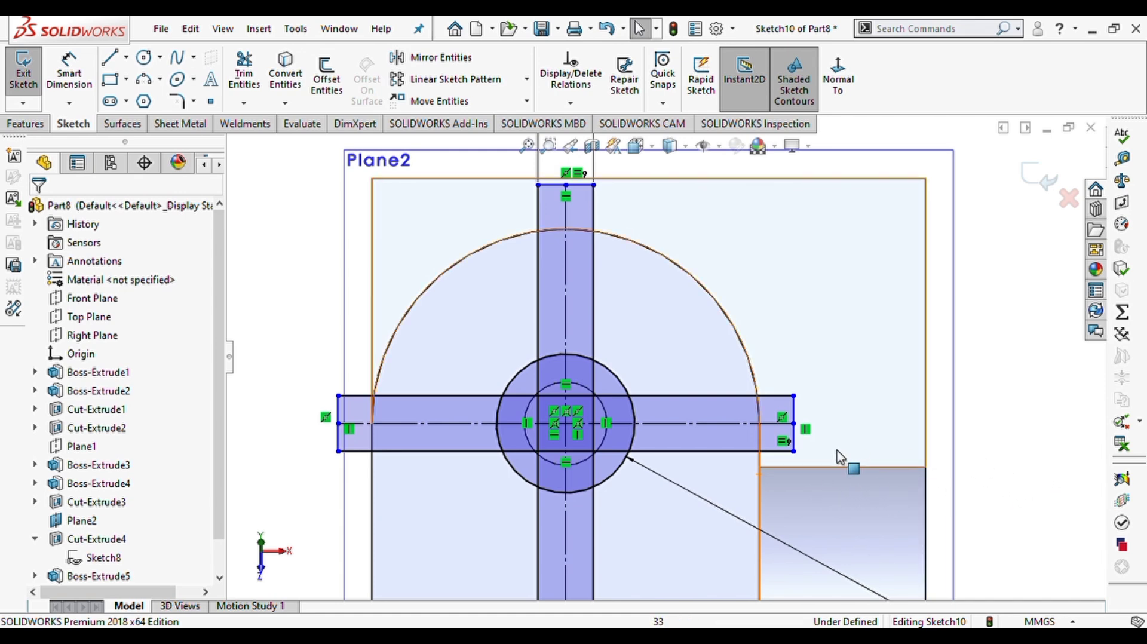
click(794, 439)
ctrl+click(761, 478)
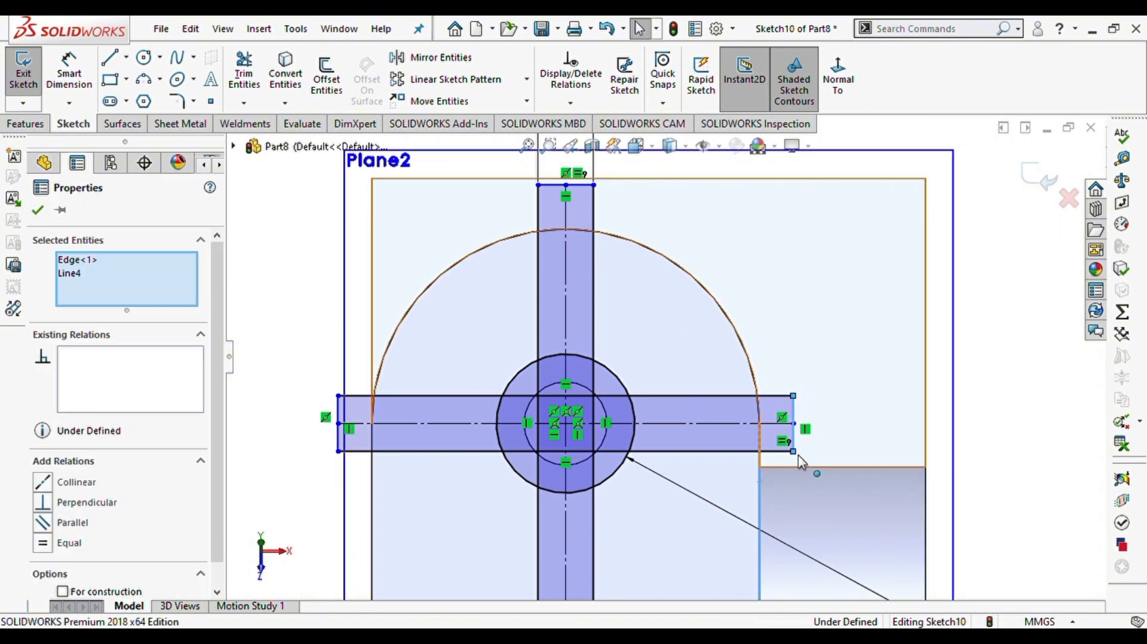
click(810, 415)
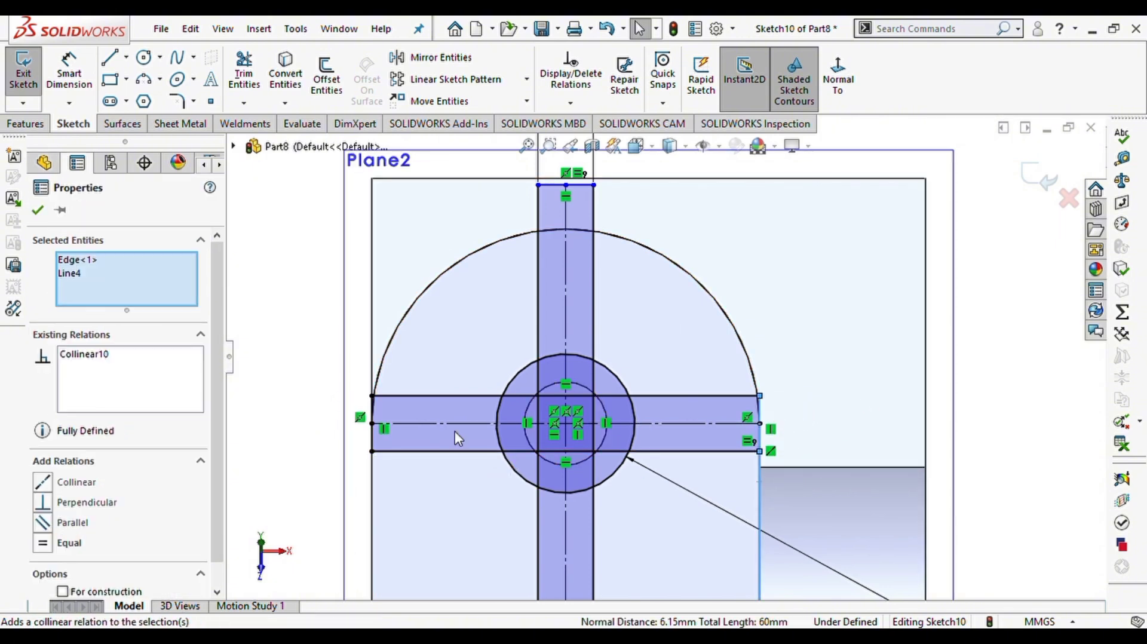
Make the vertical rectangle's lower end line collinear with the bottom edge of the inclined arch face.
scroll(614, 504, up, 2)
scroll(615, 507, down, 3)
scroll(628, 533, up, 4)
scroll(639, 497, down, 1)
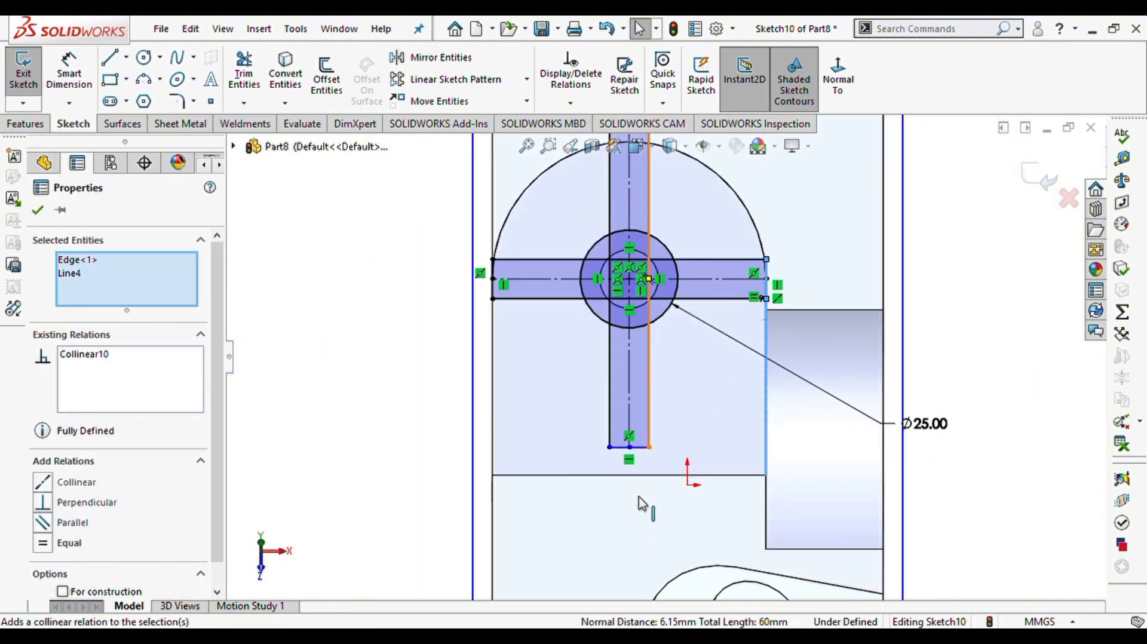
scroll(638, 497, down, 1)
click(645, 430)
ctrl+click(658, 465)
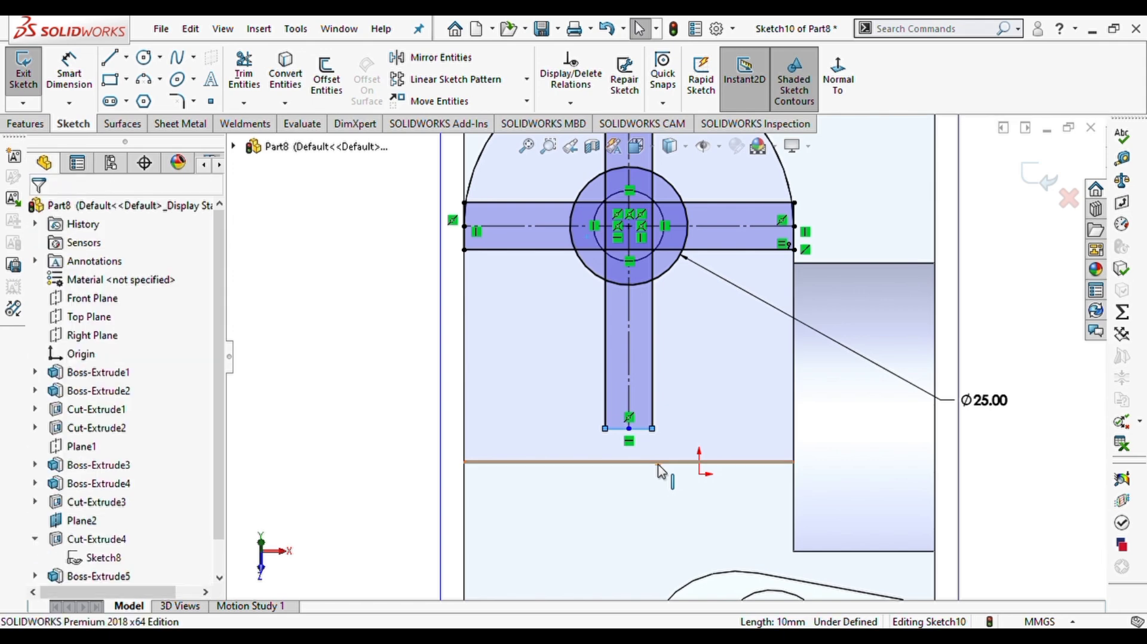
click(714, 399)
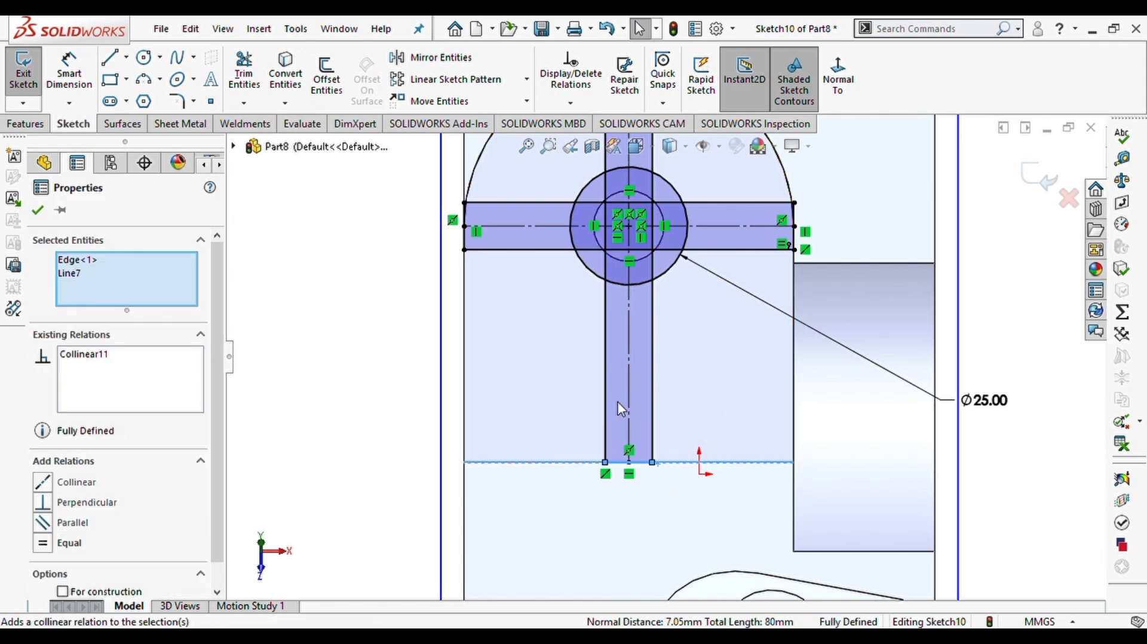
click(37, 209)
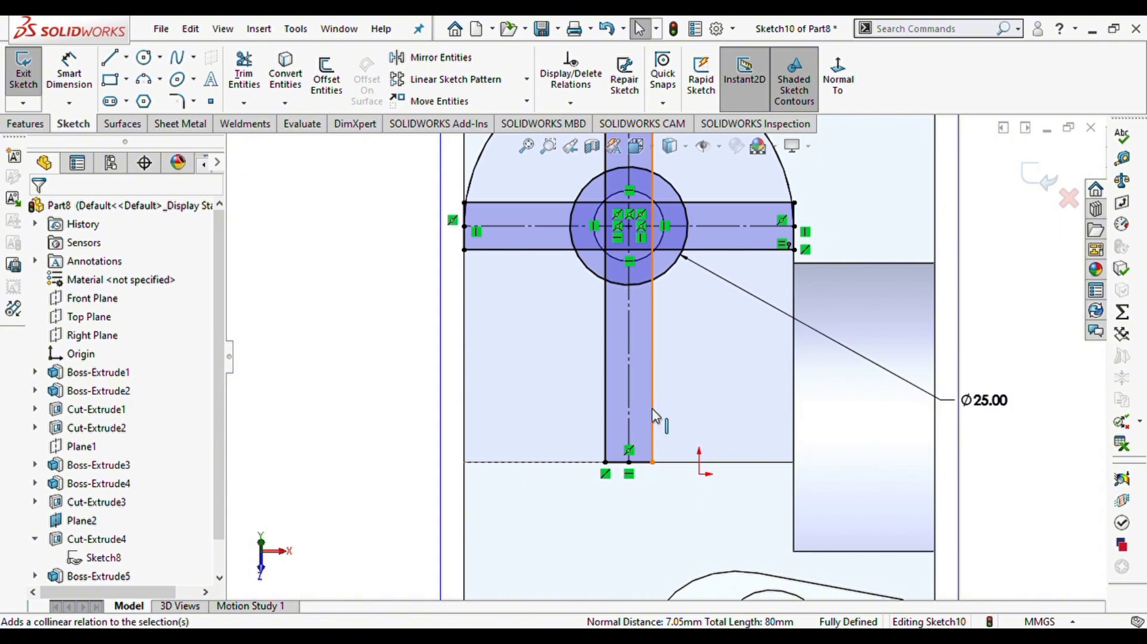
Start an Extruded Cut from the cross-shaped sketch with a blind depth of 5 mm.
scroll(669, 242, down, 2)
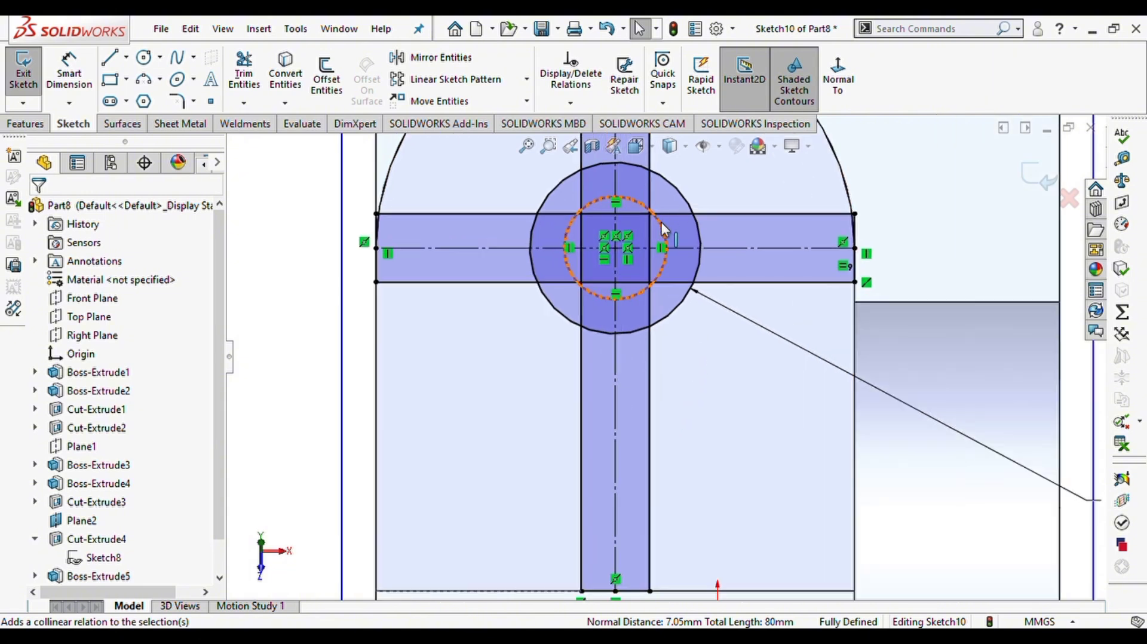
scroll(665, 229, down, 1)
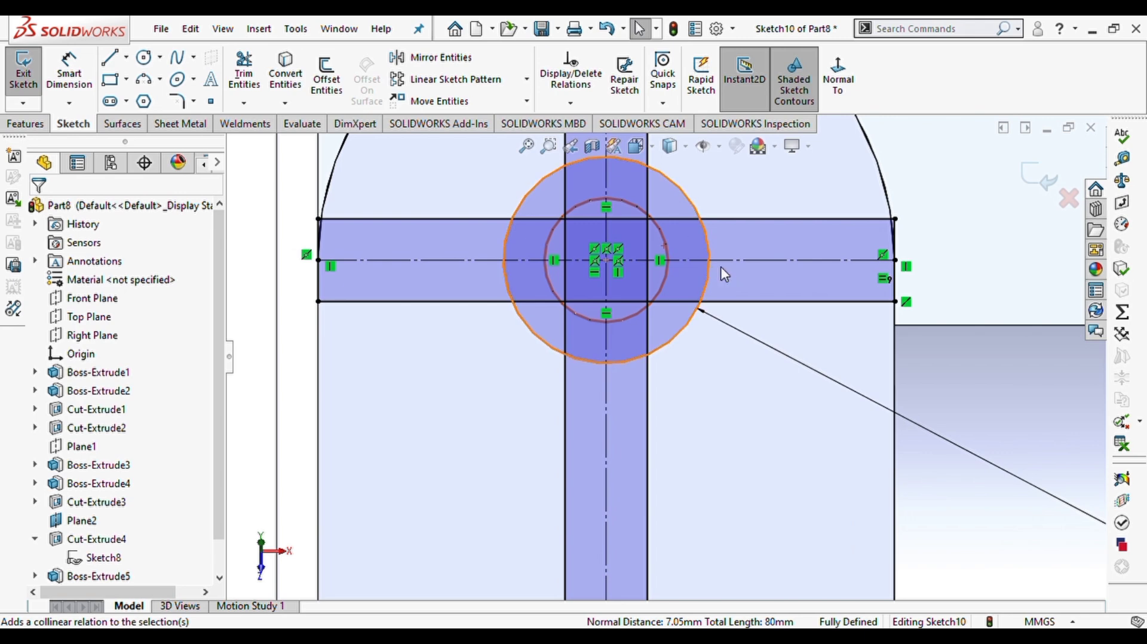
click(41, 124)
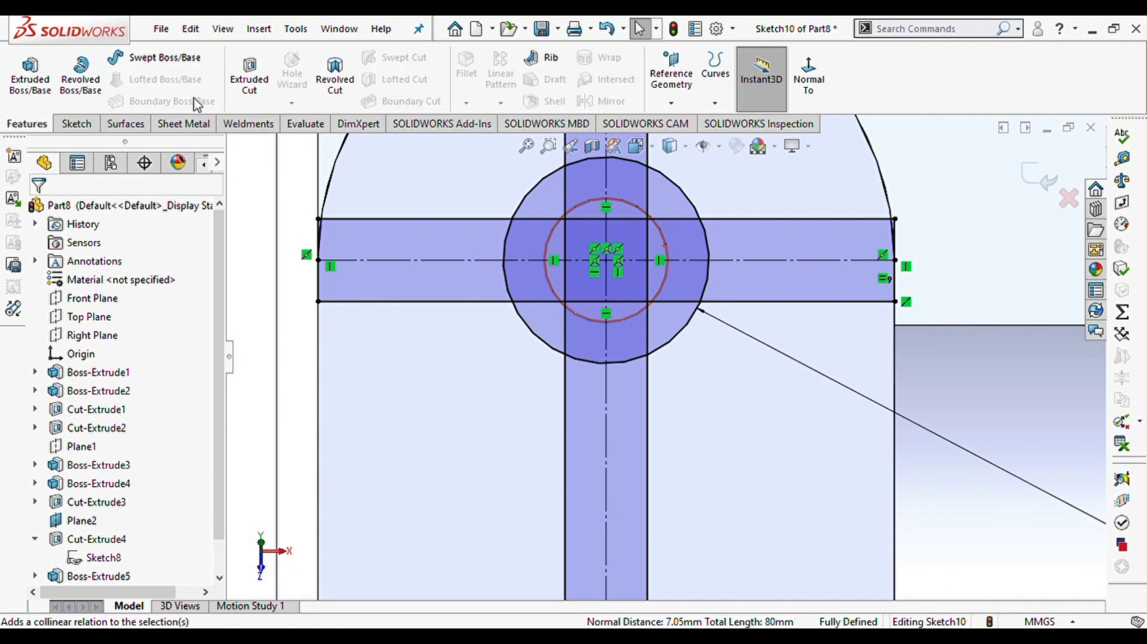
click(249, 77)
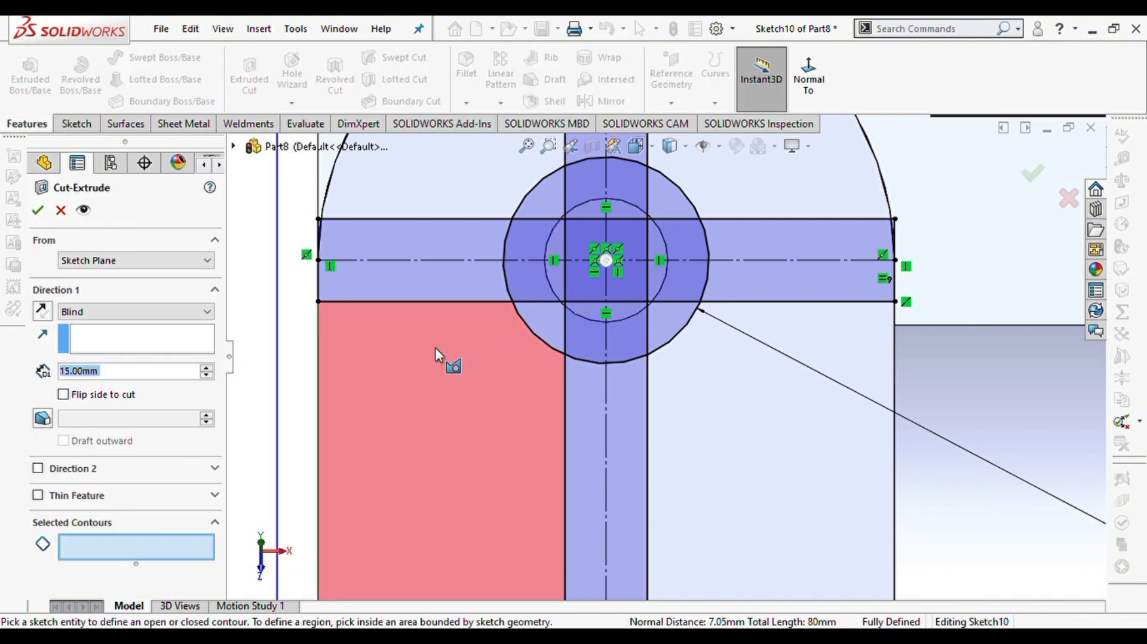
mouse_move(440, 352)
middle_down()
mouse_move(410, 225)
mouse_move(626, 356)
middle_up()
scroll(626, 357, up, 3)
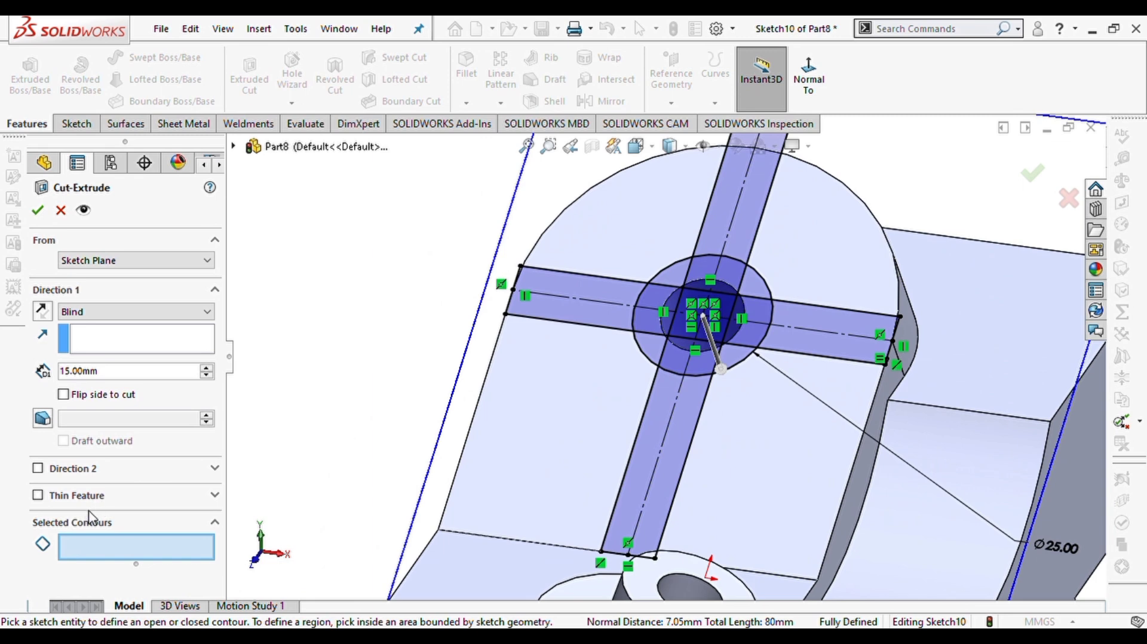
click(119, 373)
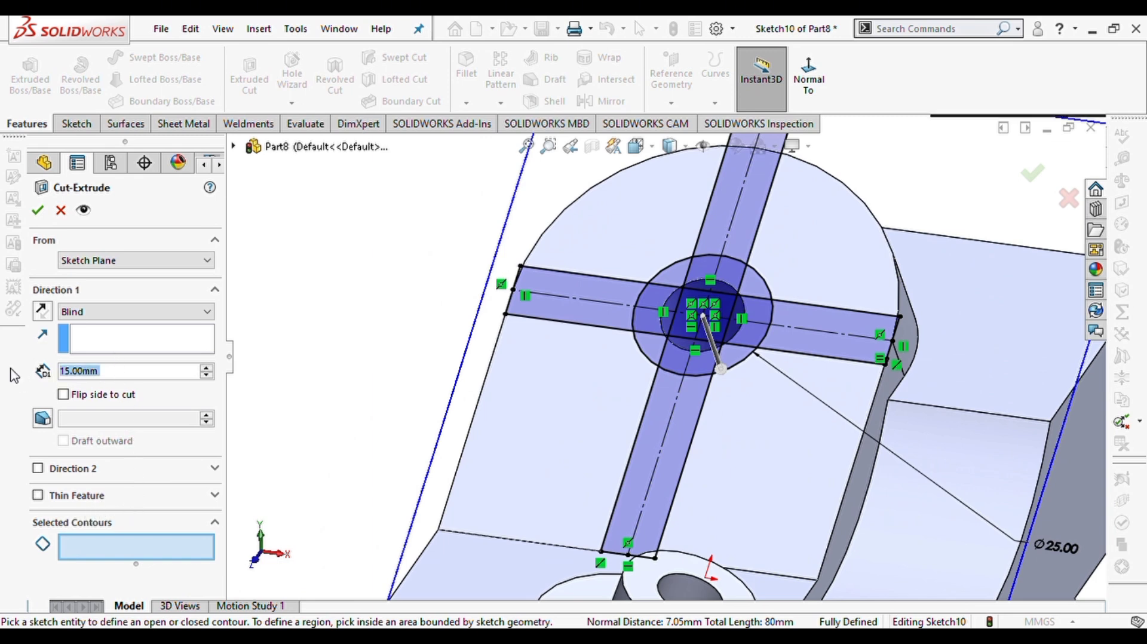
text(5)
key(Return)
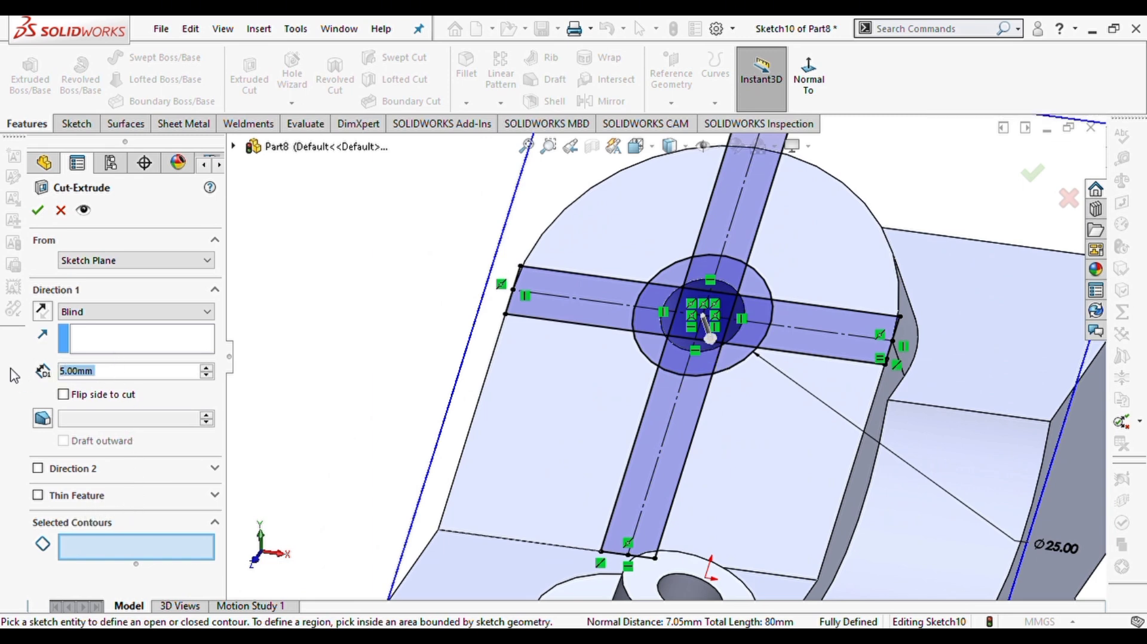
Choose the 25 mm circle and the four cross arms as the cut's contours and complete the cut.
click(153, 555)
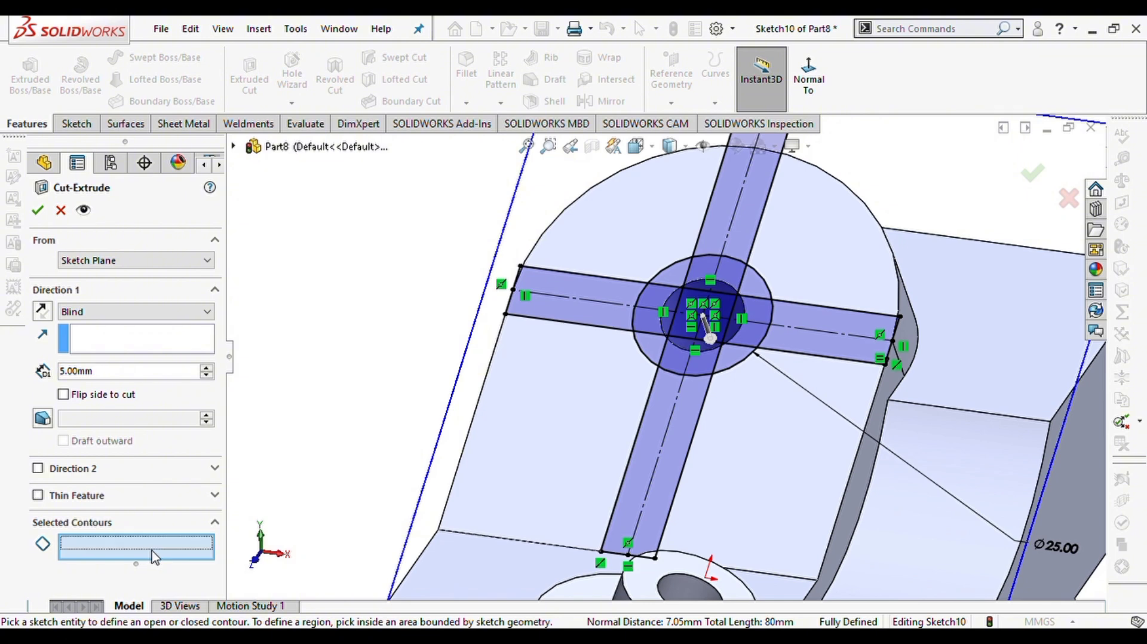
click(668, 396)
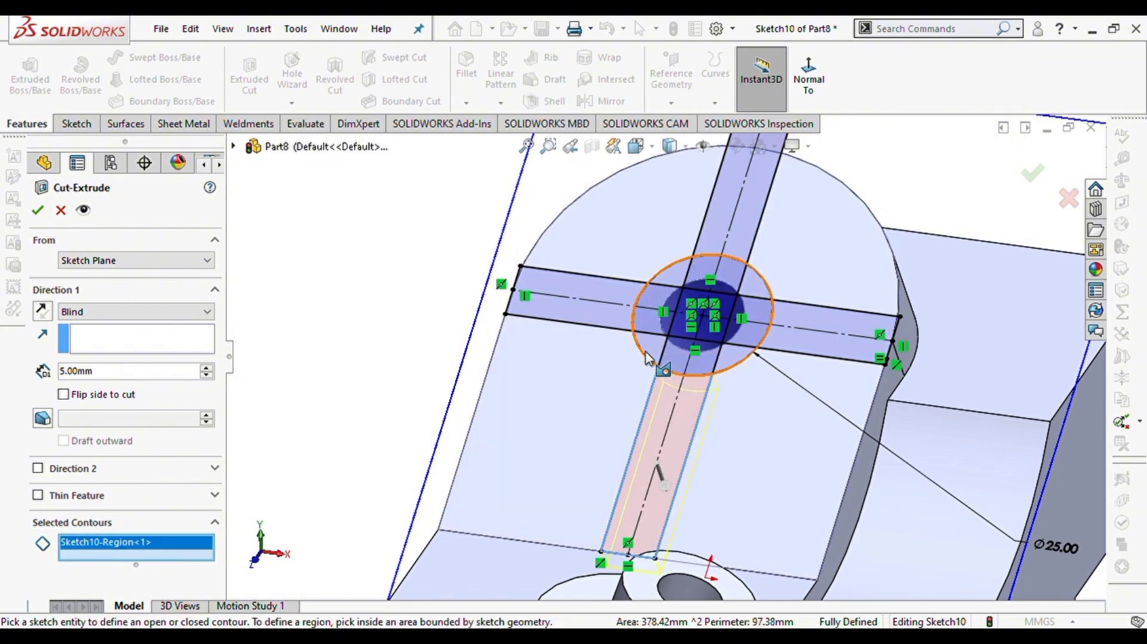
click(660, 363)
click(597, 310)
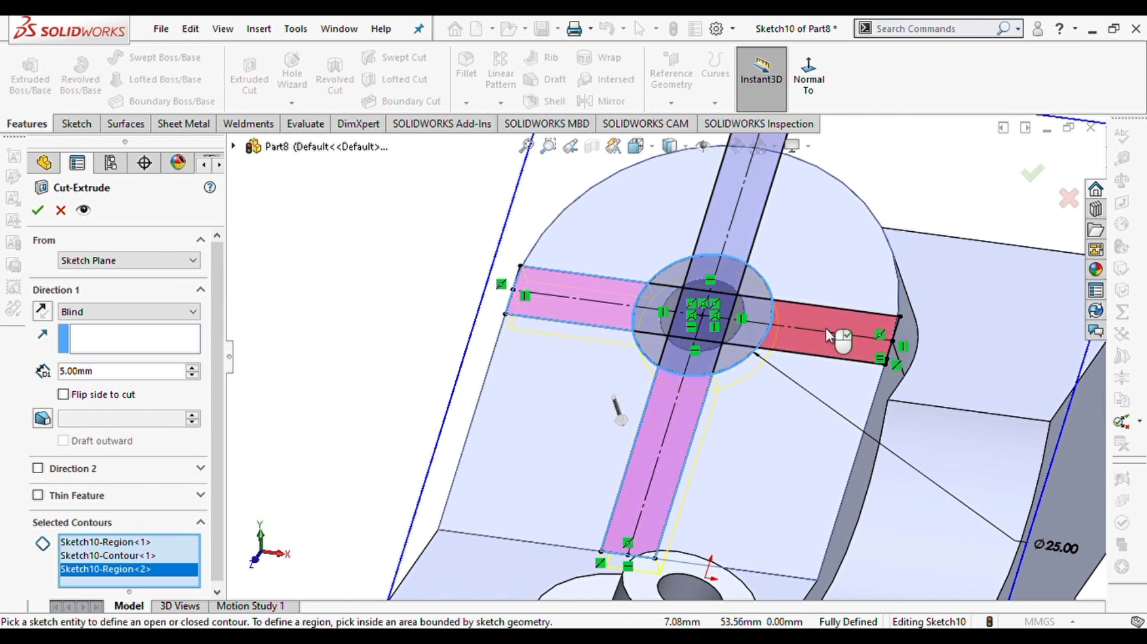
click(837, 345)
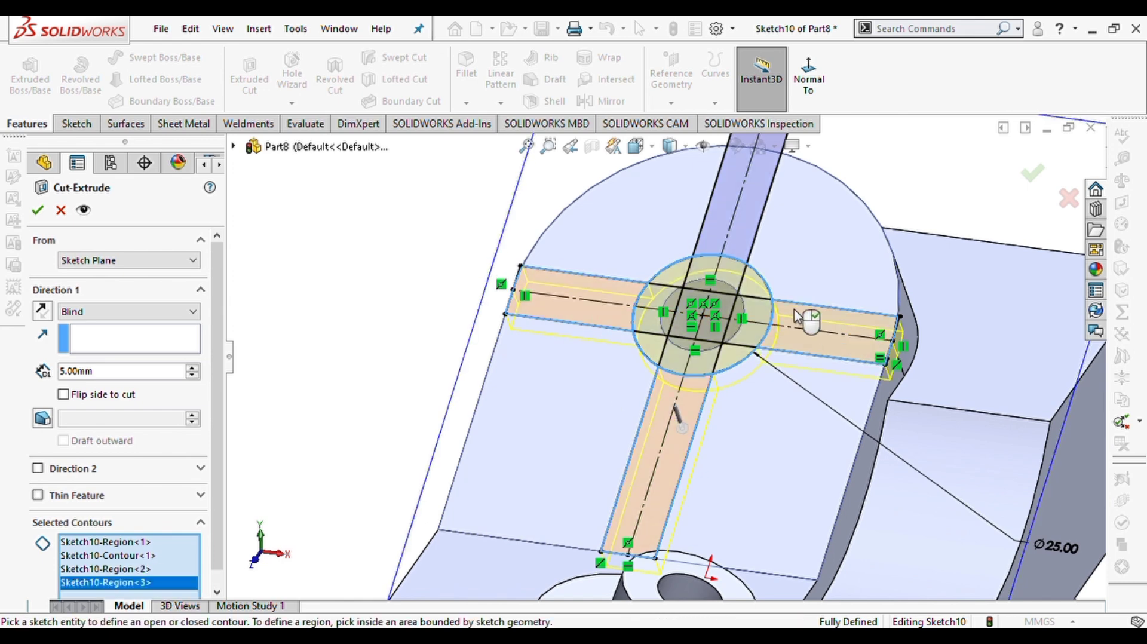
click(751, 226)
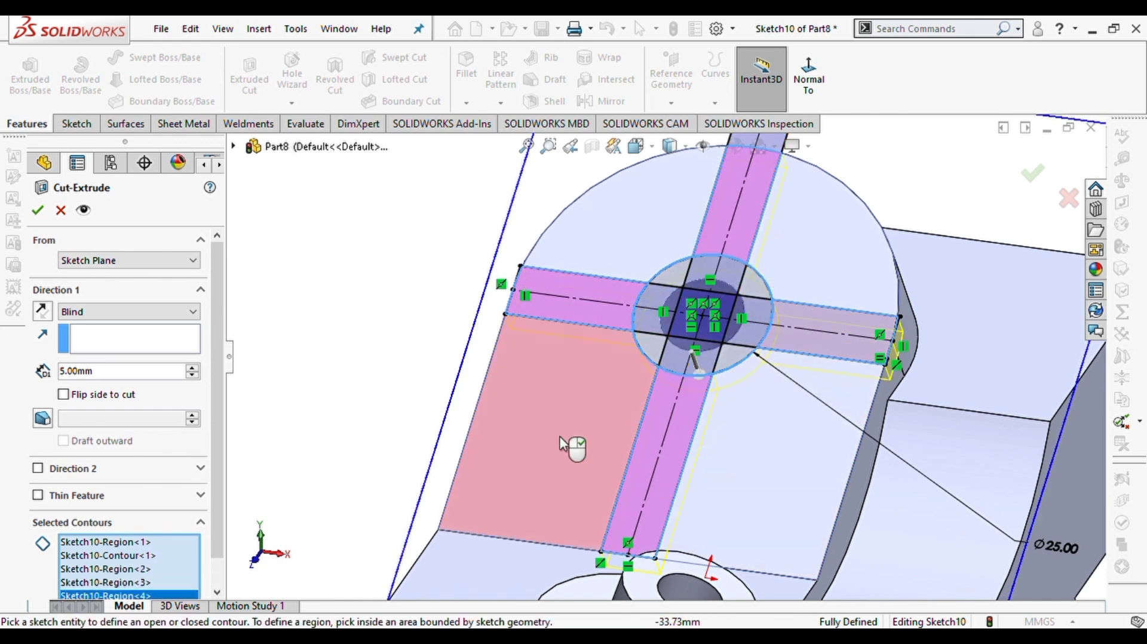
click(38, 210)
mouse_move(735, 410)
middle_down()
mouse_move(734, 476)
mouse_move(696, 548)
mouse_move(723, 427)
mouse_move(707, 437)
middle_up()
click(402, 286)
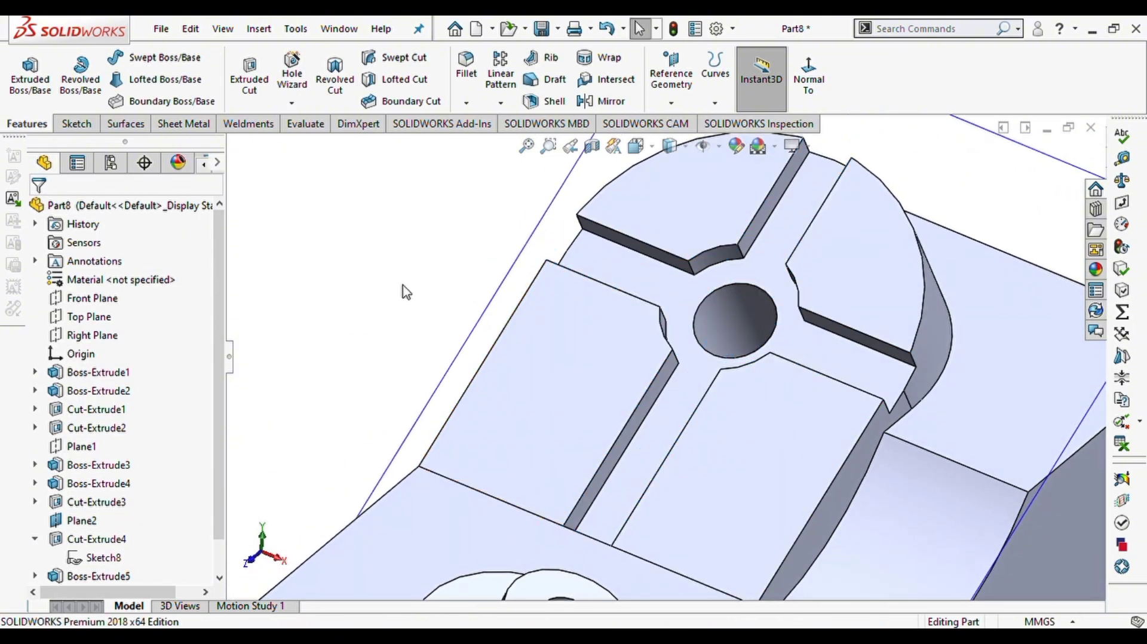
Hide Plane2, the reference plane on the inclined arch face.
scroll(730, 332, up, 1)
scroll(732, 336, up, 2)
middle_drag(729, 354, 744, 414)
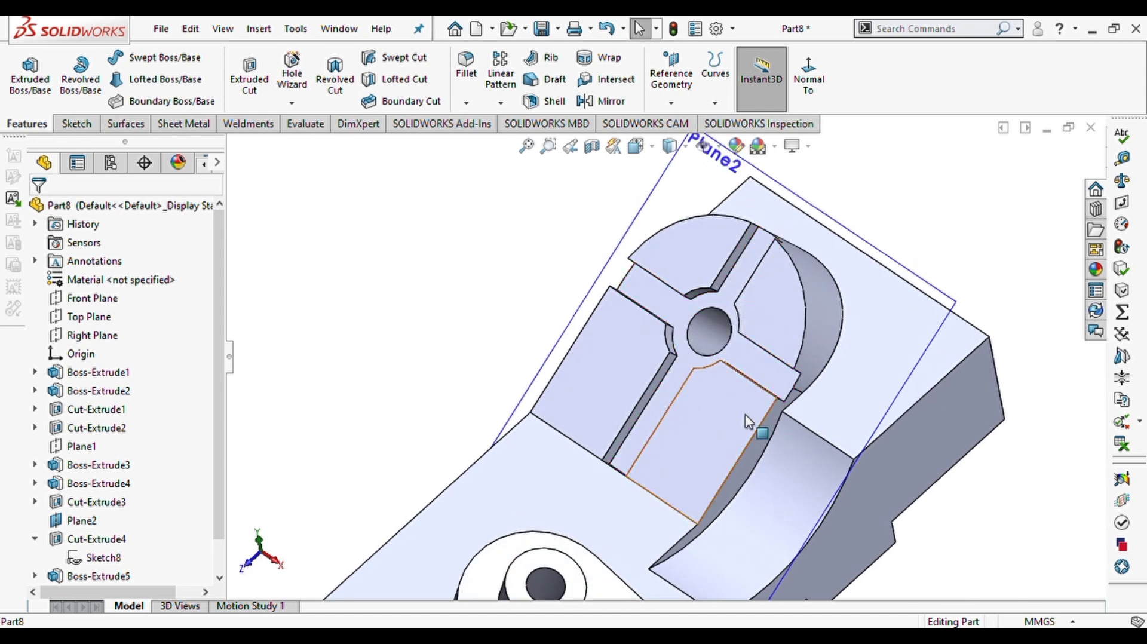
scroll(786, 354, up, 3)
click(789, 350)
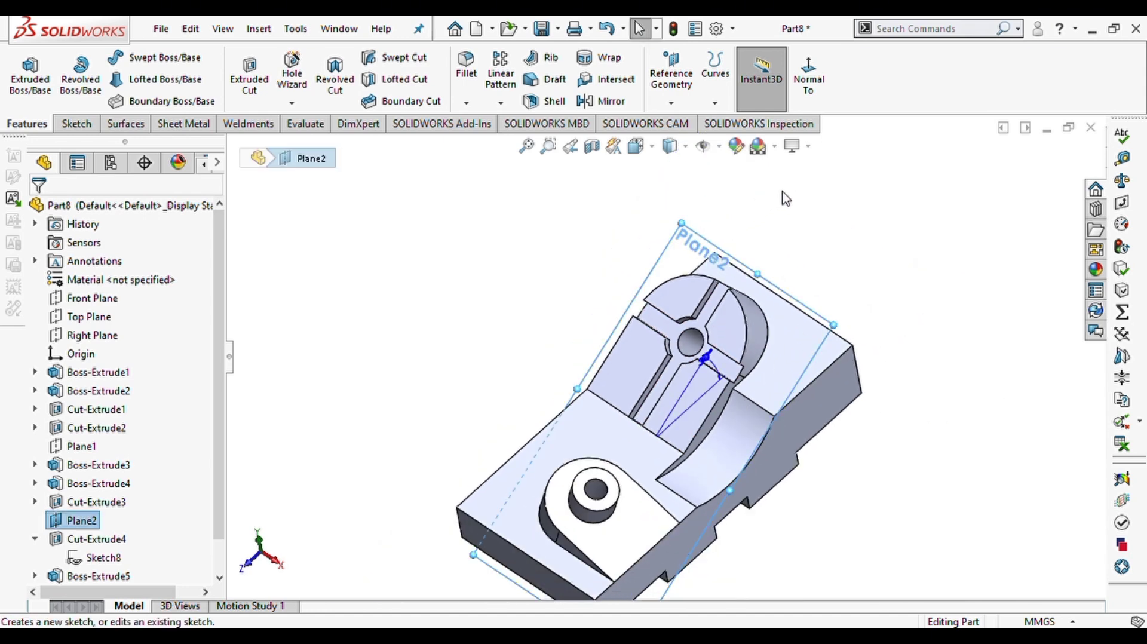
click(796, 229)
middle_drag(661, 504, 686, 405)
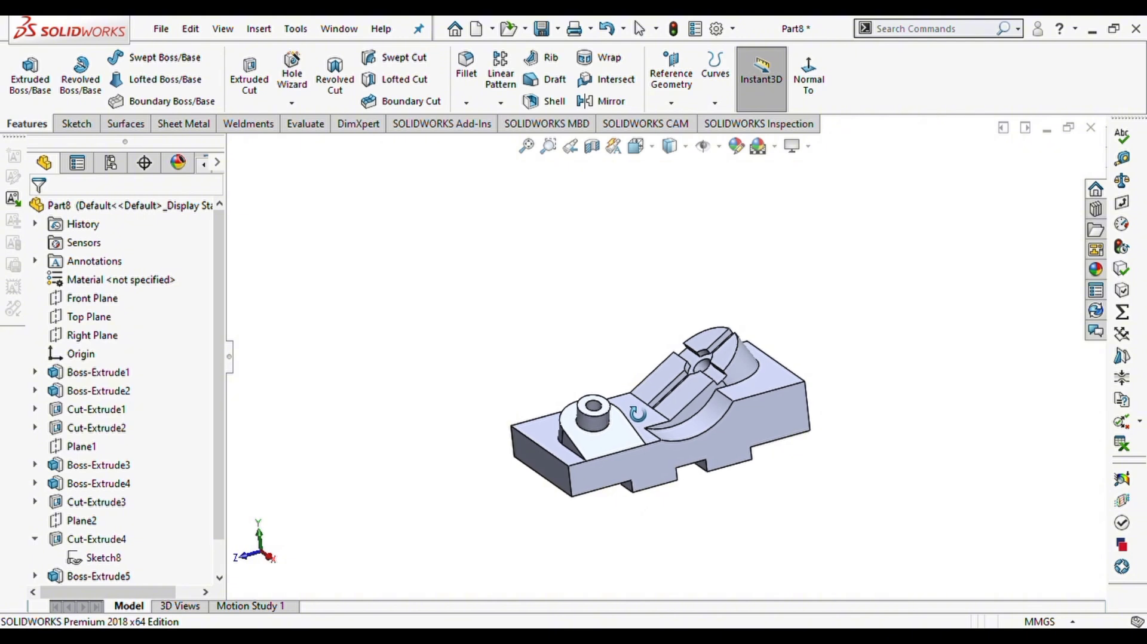
scroll(722, 457, down, 3)
middle_drag(608, 420, 634, 388)
scroll(626, 376, down, 2)
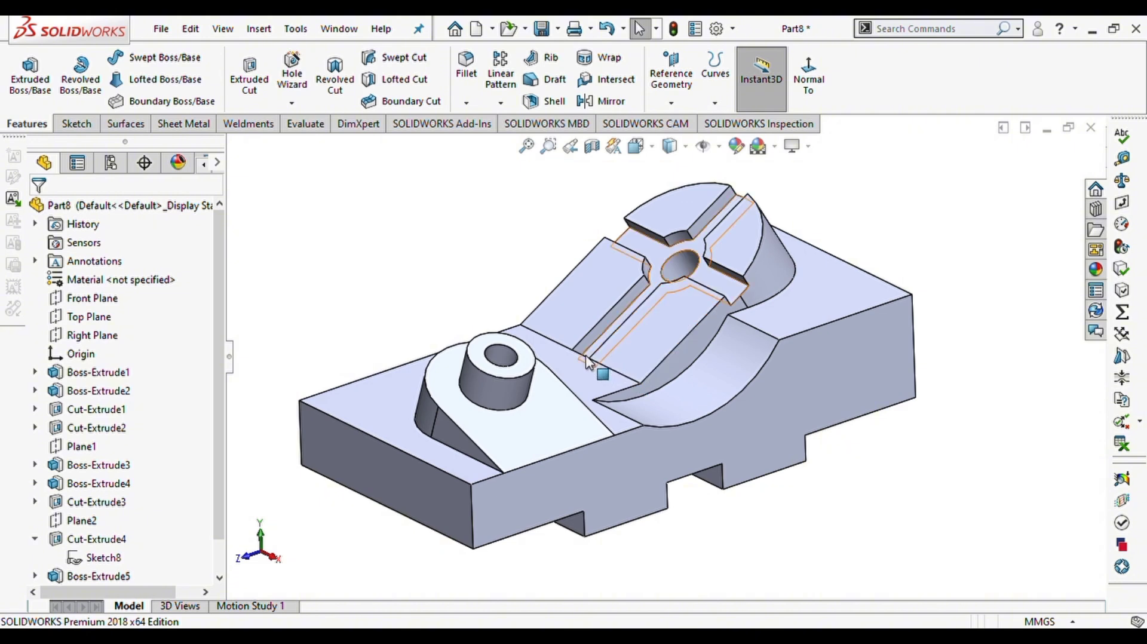
Assign 6061 Alloy as the part's material and evaluate its mass properties.
click(83, 281)
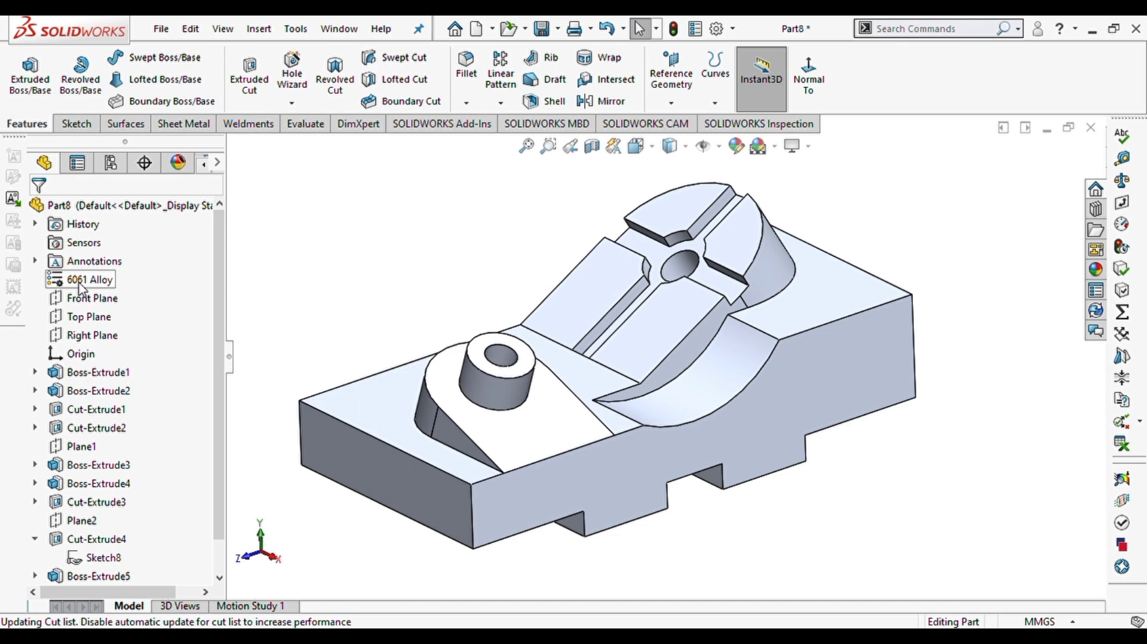
click(310, 126)
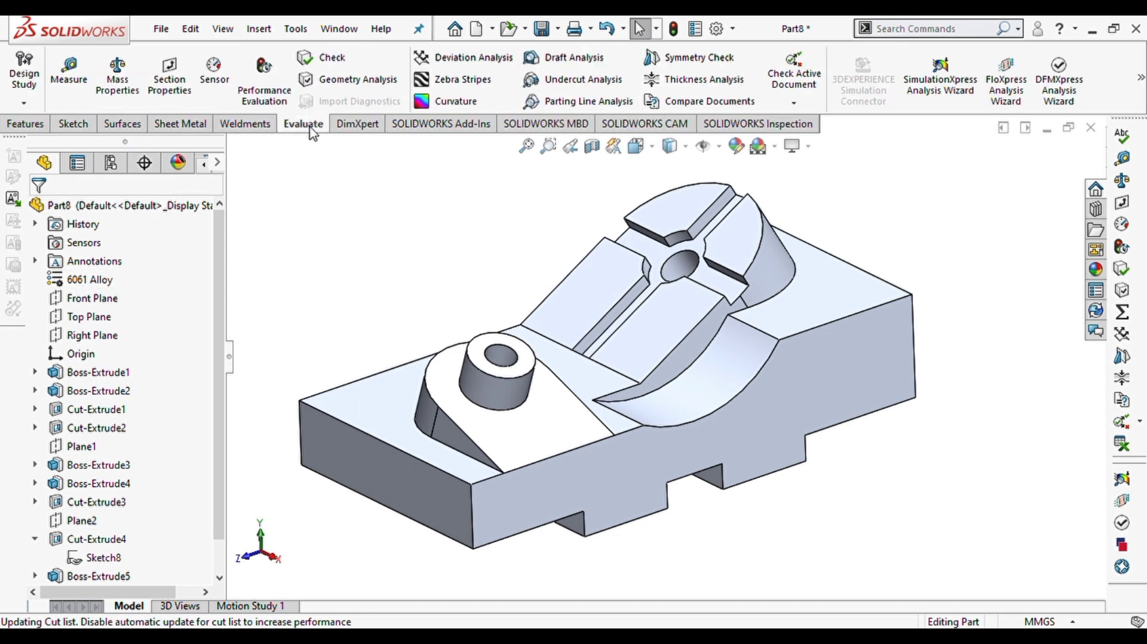
click(111, 89)
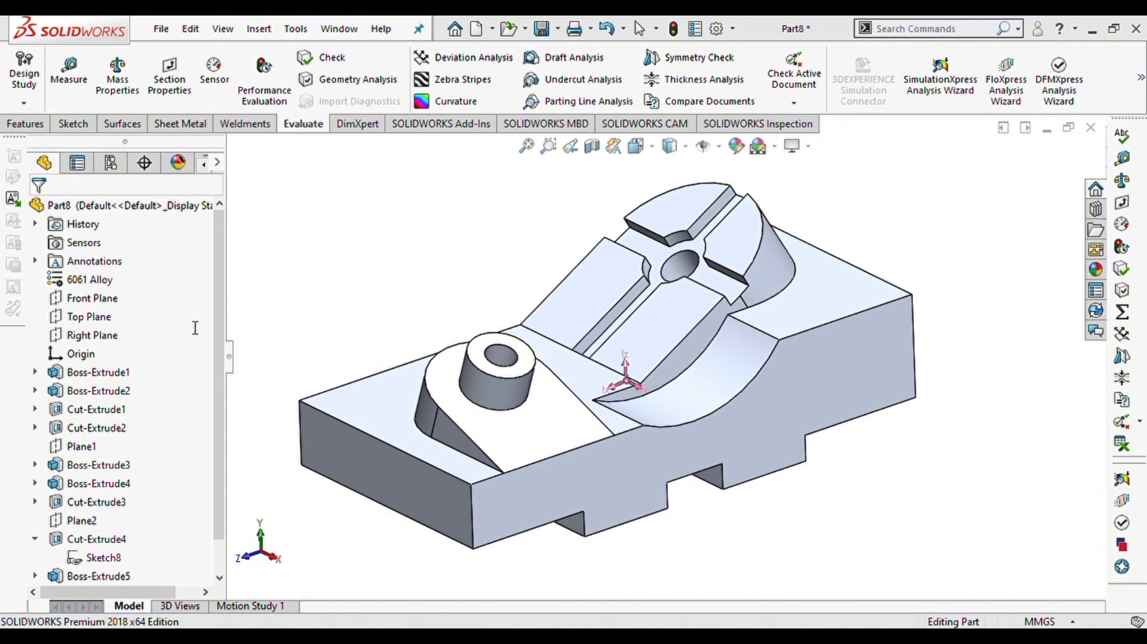
click(379, 36)
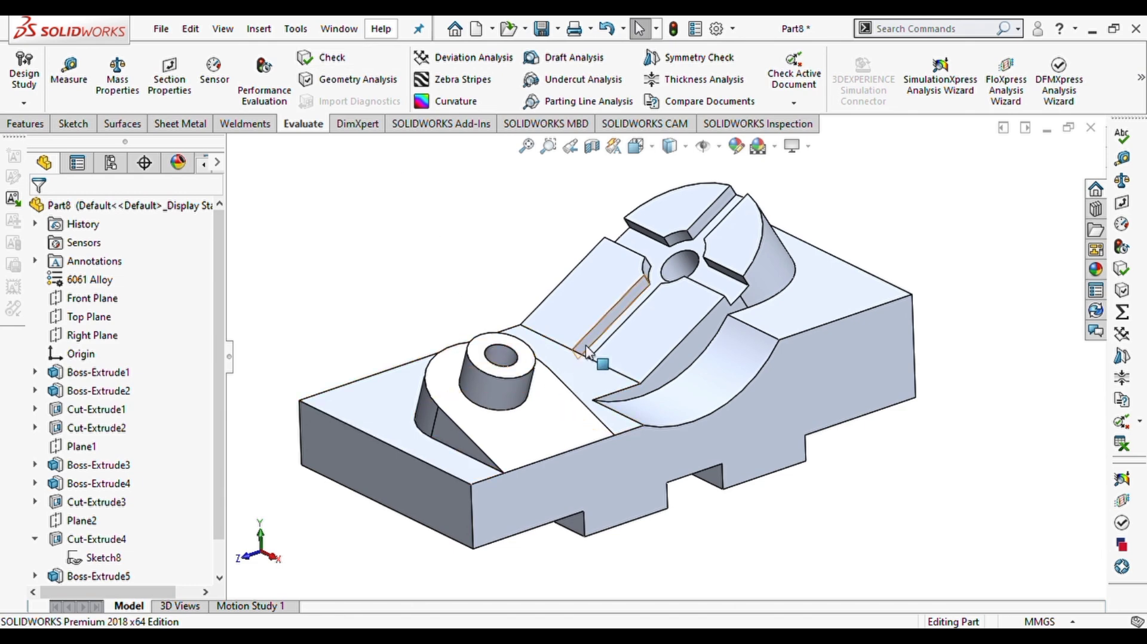
middle_drag(623, 309, 629, 321)
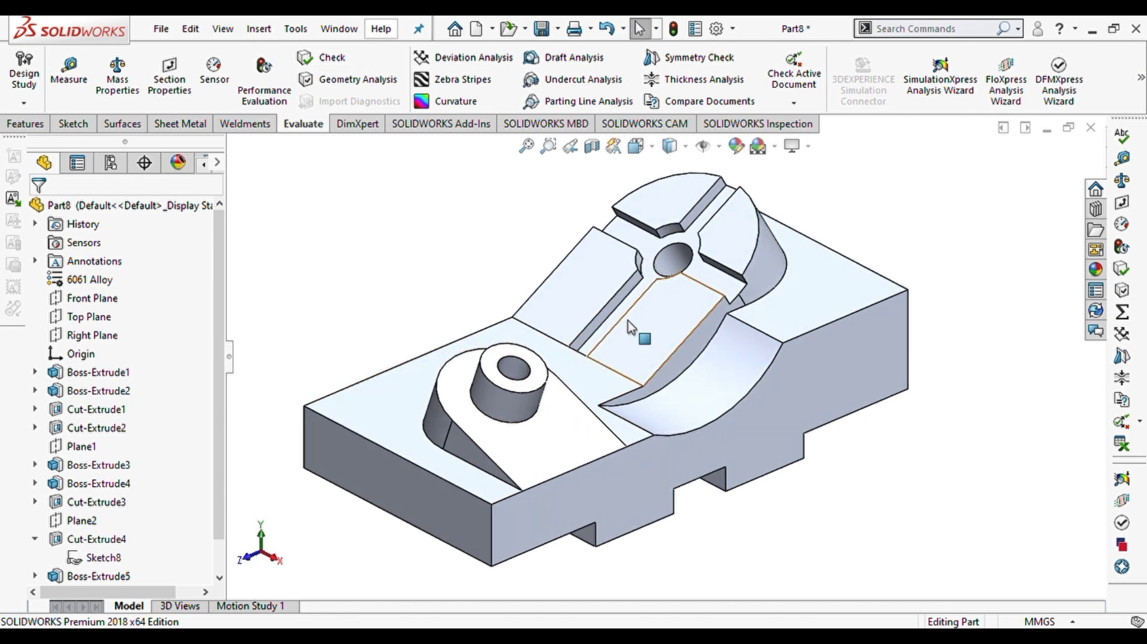